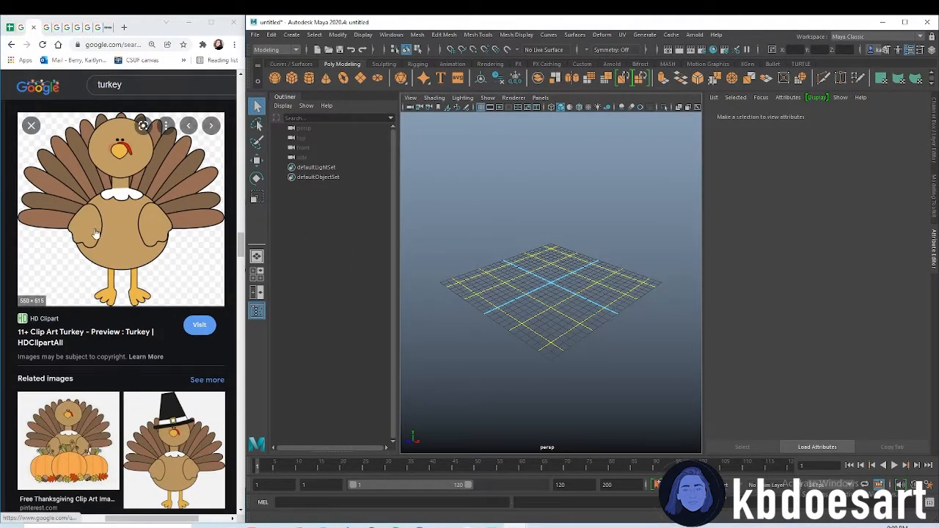
Create a polygon sphere for the turkey's head and raise it well above the grid
scroll(110, 279, "down", 2)
scroll(110, 279, "up", 3)
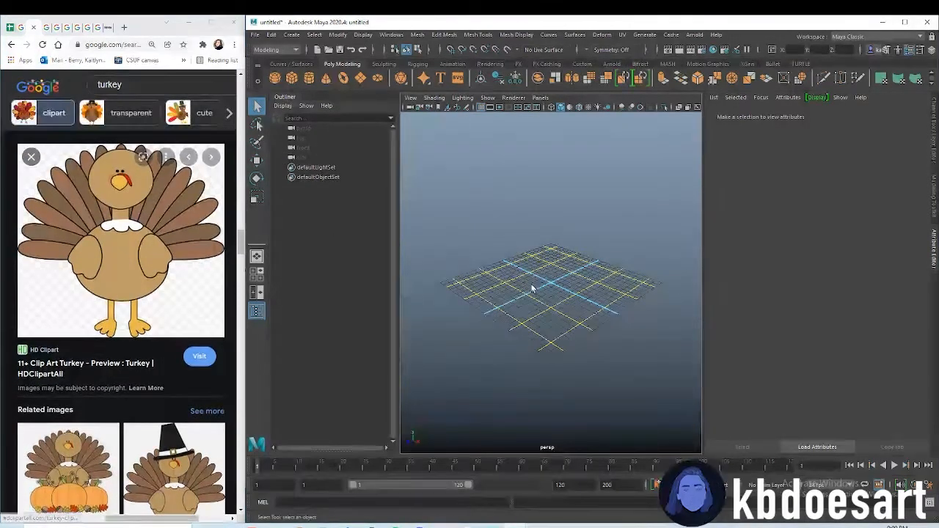
right_click_drag(469, 283, 528, 286, "alt")
left_click_drag(528, 287, 595, 266, "alt")
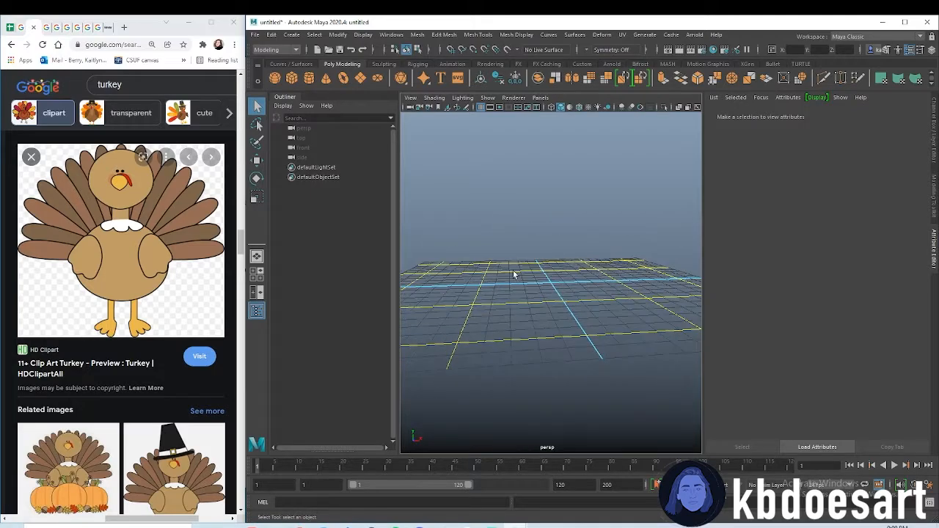
left_click(286, 97)
left_click(276, 79)
key("w")
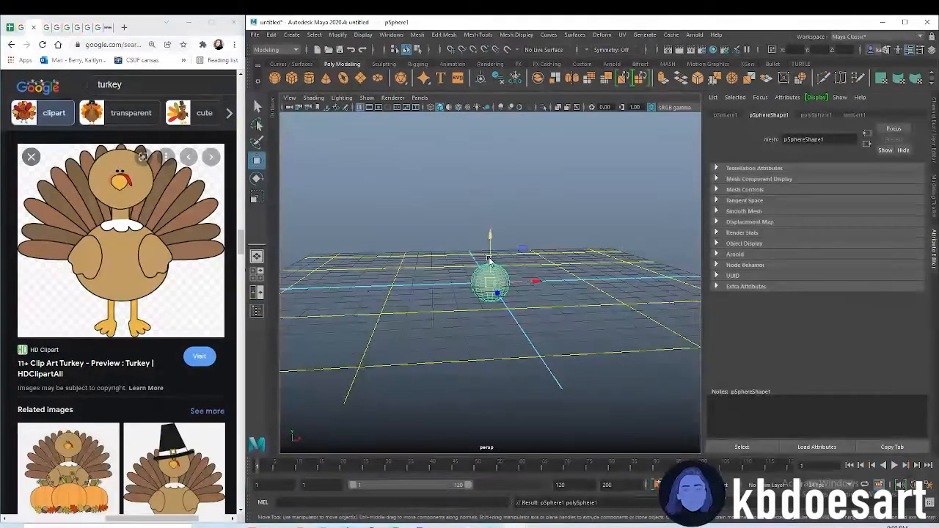
left_click_drag(490, 246, 542, 172)
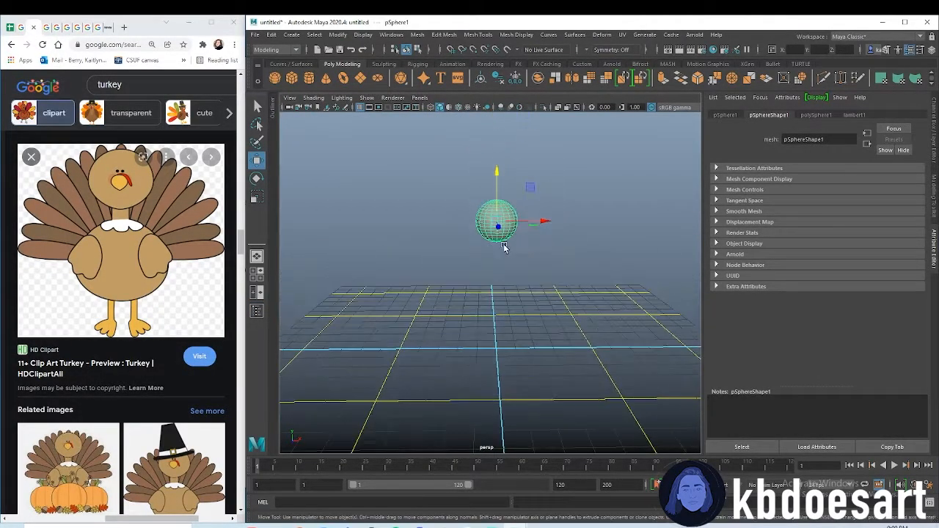
left_click(542, 172)
Create a polygon cylinder for the neck and raise it until it sits just beneath the head sphere
right_click_drag(473, 236, 540, 254, "alt")
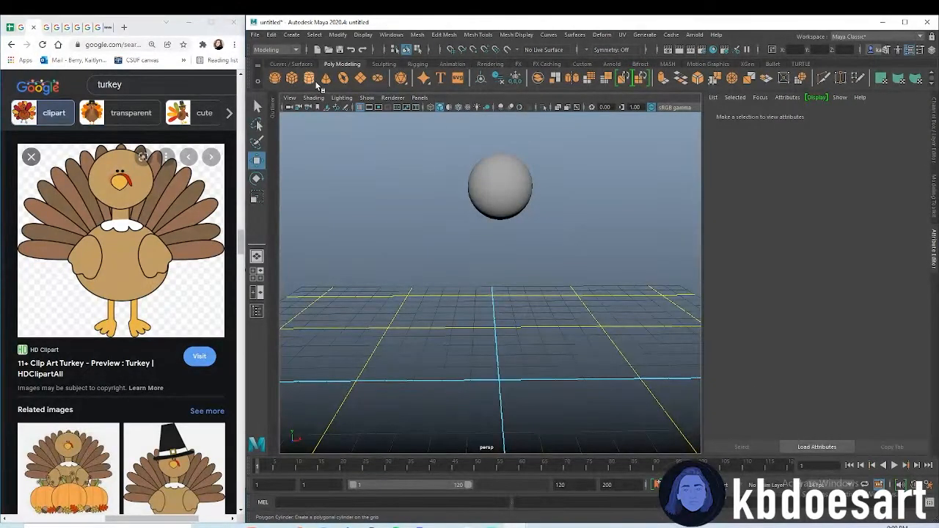
left_click_drag(480, 198, 582, 210, "alt")
left_click(500, 193)
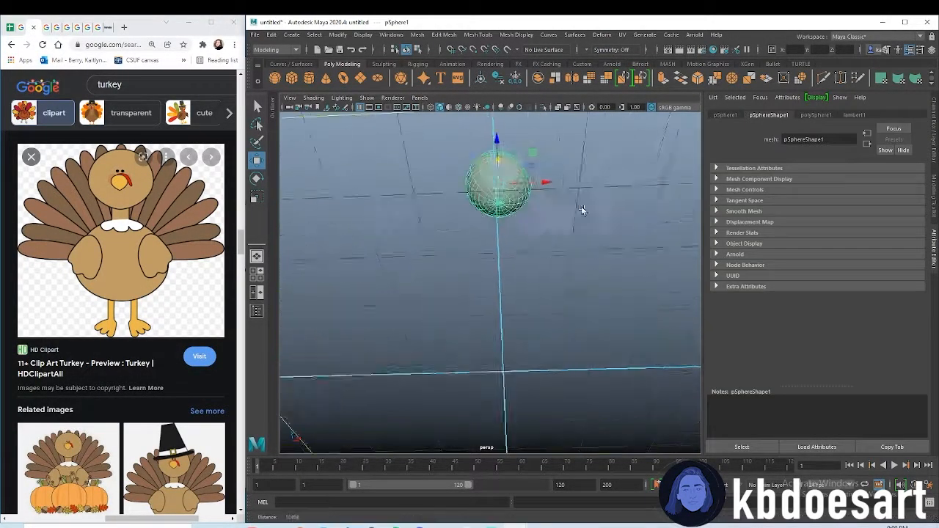
right_click_drag(583, 209, 535, 235, "alt")
middle_click_drag(535, 235, 523, 285, "alt")
left_click_drag(505, 286, 503, 315, "alt")
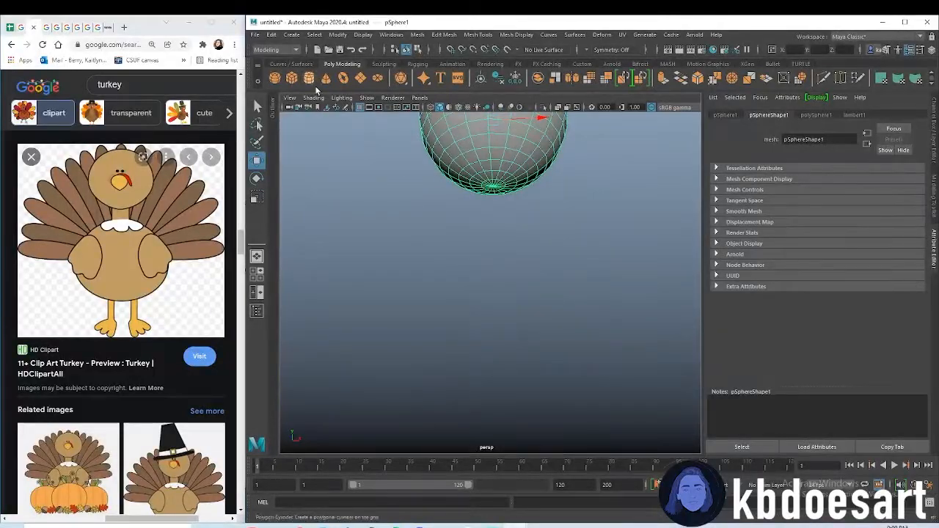
left_click(313, 79)
right_click_drag(539, 206, 502, 231, "alt")
left_click_drag(502, 231, 500, 335, "alt")
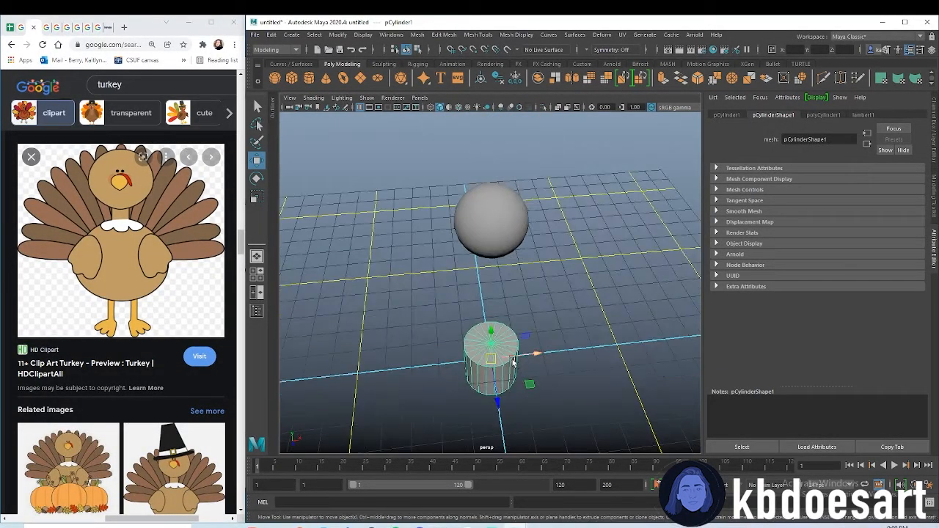
left_click_drag(542, 376, 496, 197, "alt")
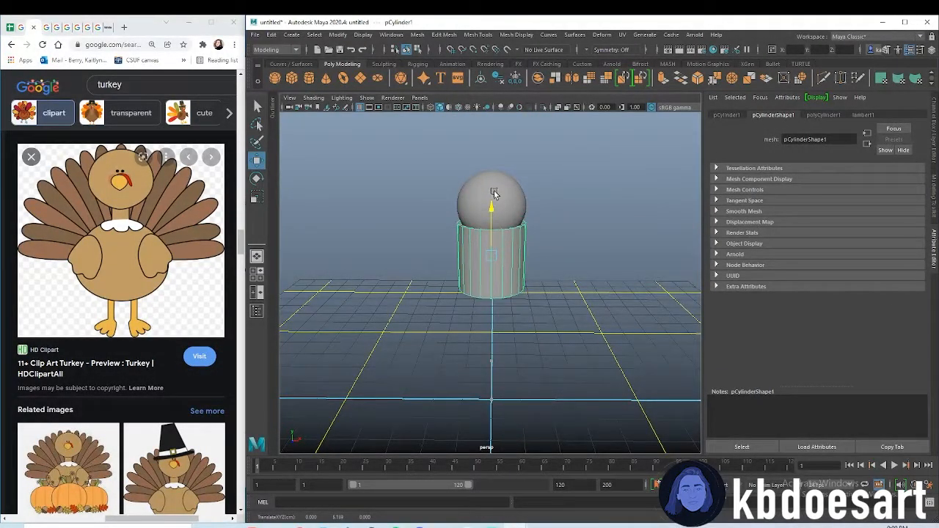
left_click(503, 196)
Scale the cylinder down into a slim neck and tilt it so its lower end slants backward from the head
left_click(498, 258)
key("r")
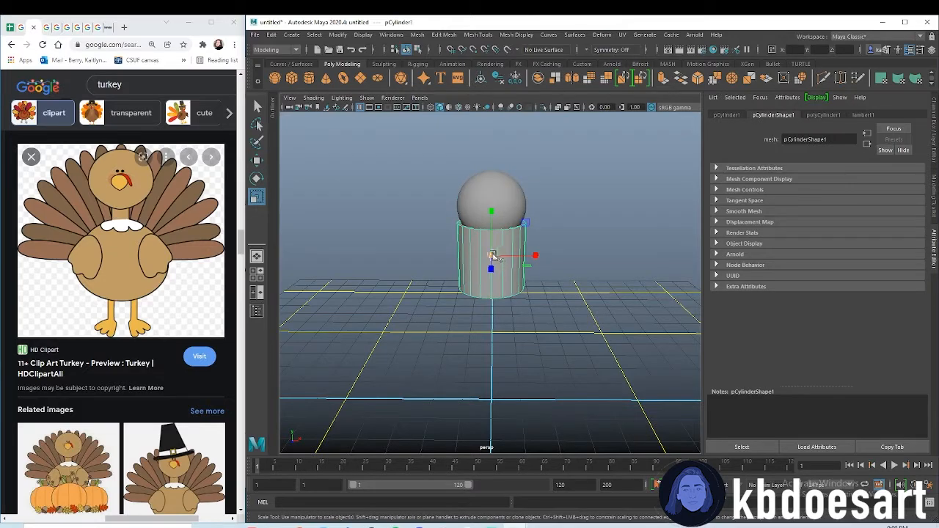
left_click_drag(492, 254, 481, 257)
key("w")
left_click_drag(490, 213, 506, 124, "alt")
key("e")
key("r")
key("w")
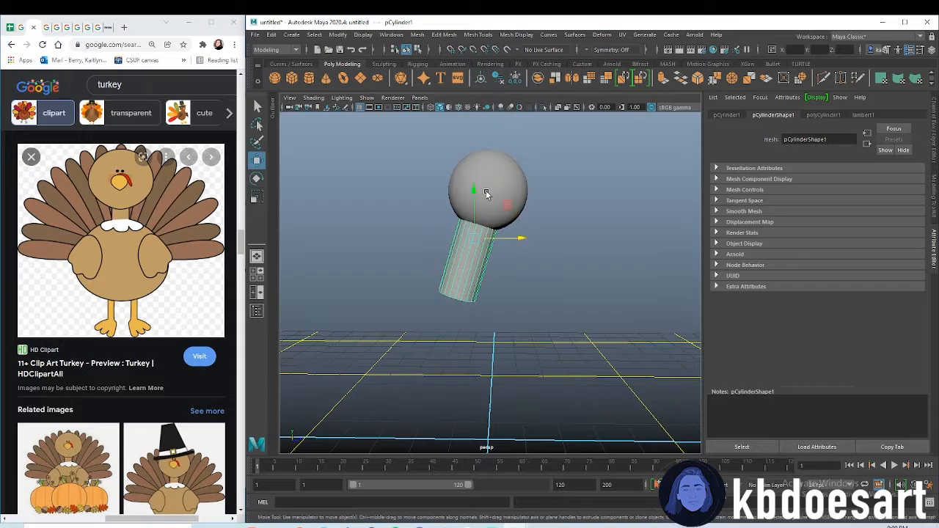
Lengthen the tilted neck cylinder and reposition it so its upper end meets the underside of the head
left_click_drag(472, 193, 468, 248)
left_click_drag(507, 291, 485, 290)
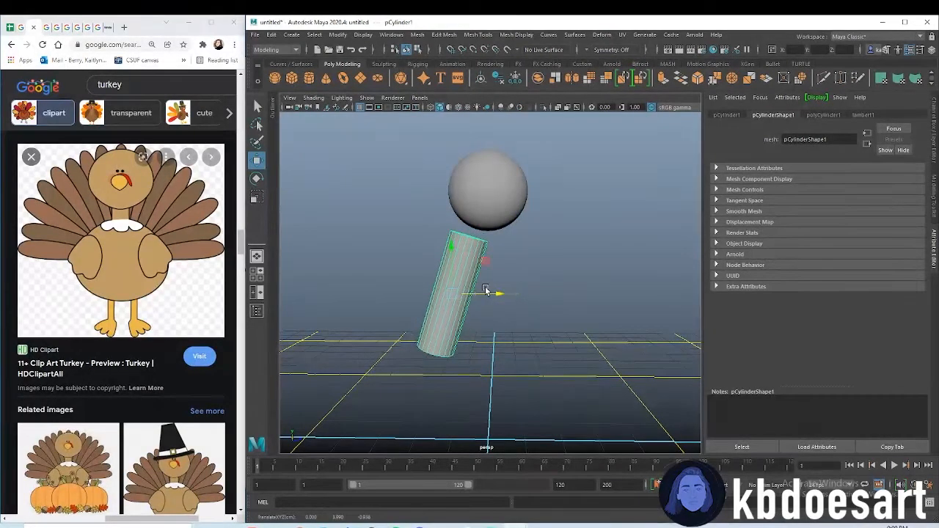
left_click_drag(450, 252, 451, 235)
left_click_drag(478, 281, 490, 281)
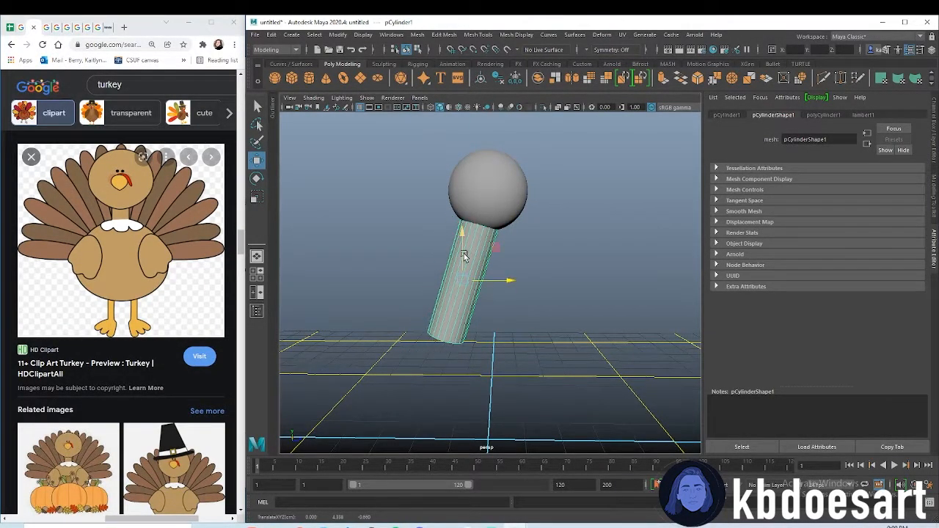
left_click(530, 267)
key("space")
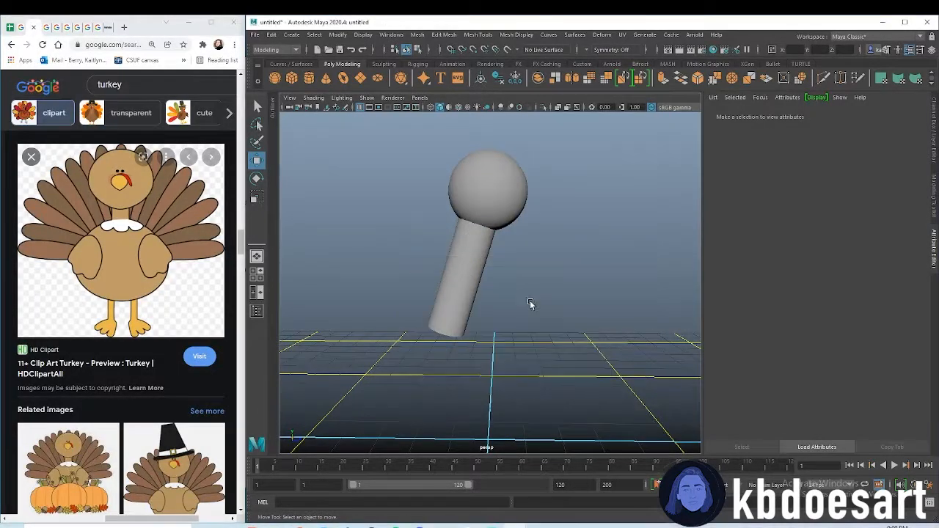
Create a second polygon sphere for the body, scale it up and stretch it into an oval
left_click_drag(448, 258, 477, 254, "alt")
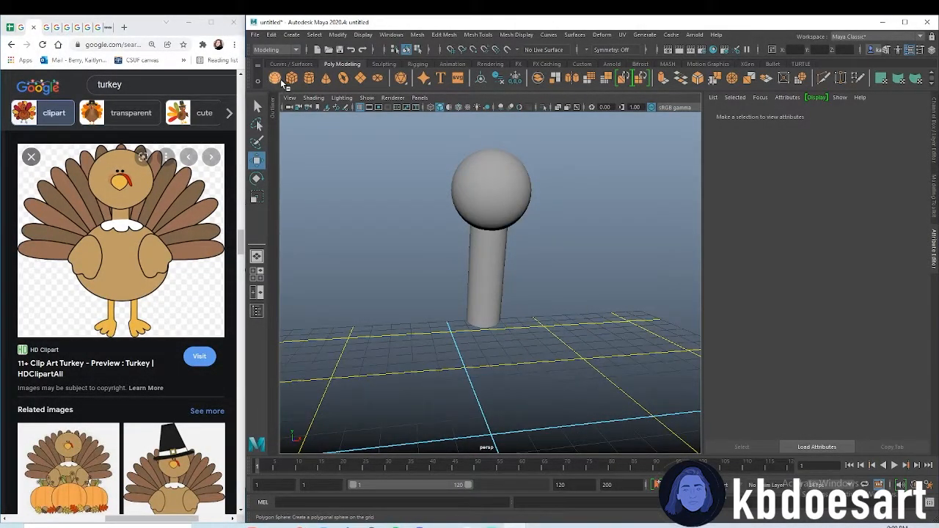
right_click_drag(531, 278, 470, 283, "shift")
scroll(447, 295, "down", 4)
left_click_drag(435, 300, 460, 319, "alt")
key("r")
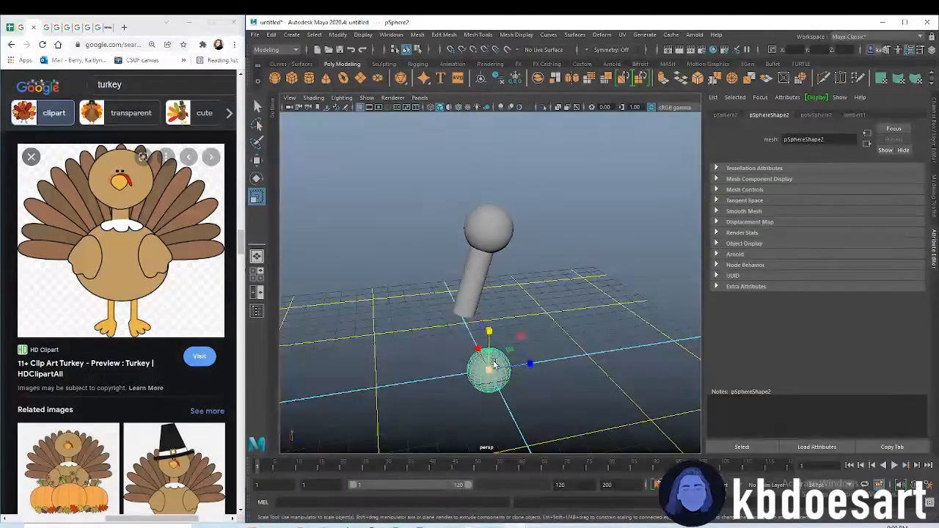
left_click_drag(489, 370, 440, 394)
left_click_drag(529, 335, 532, 335)
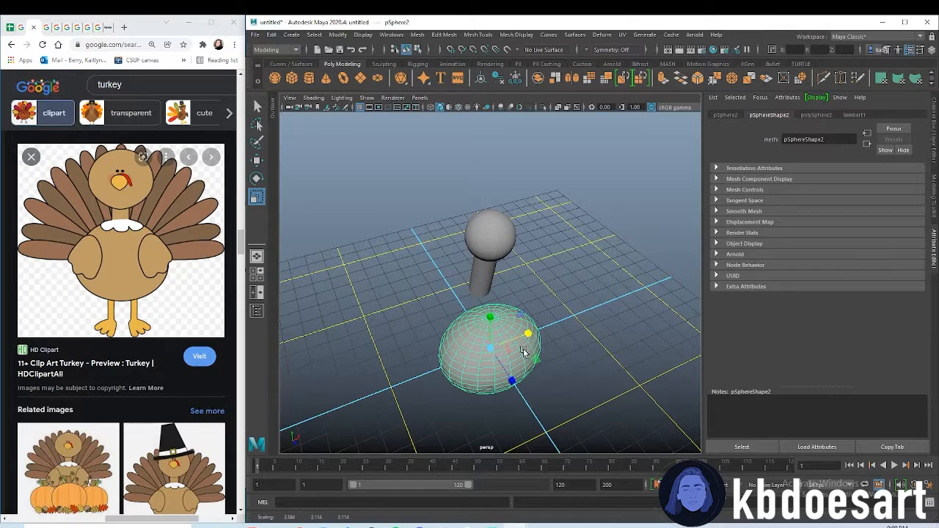
left_click_drag(508, 375, 519, 393)
Move the oval body back and up so the lower end of the neck sinks into its upper front
key("w")
left_click_drag(490, 327, 489, 304)
left_click_drag(505, 359, 484, 322)
left_click(543, 338)
left_click_drag(543, 338, 622, 317, "alt")
left_click(417, 346)
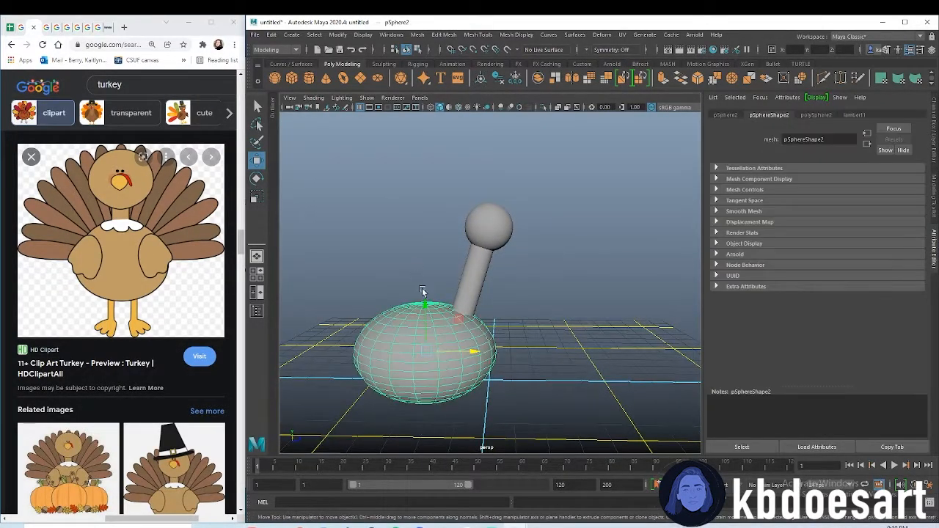
left_click_drag(424, 304, 423, 269)
left_click_drag(488, 313, 416, 284)
Widen the body sphere from side to side and centre it beneath the neck
right_click_drag(416, 283, 521, 279, "alt")
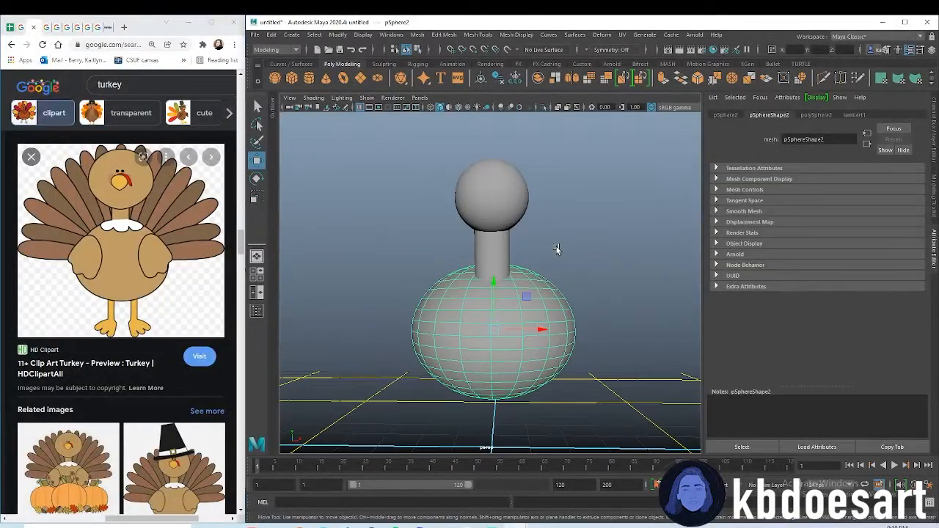
key("r")
left_click_drag(517, 329, 524, 329)
left_click(581, 218)
mouse_move(535, 294)
left_mouse_down("alt")
mouse_move(534, 301)
mouse_move(533, 286)
left_mouse_up("alt")
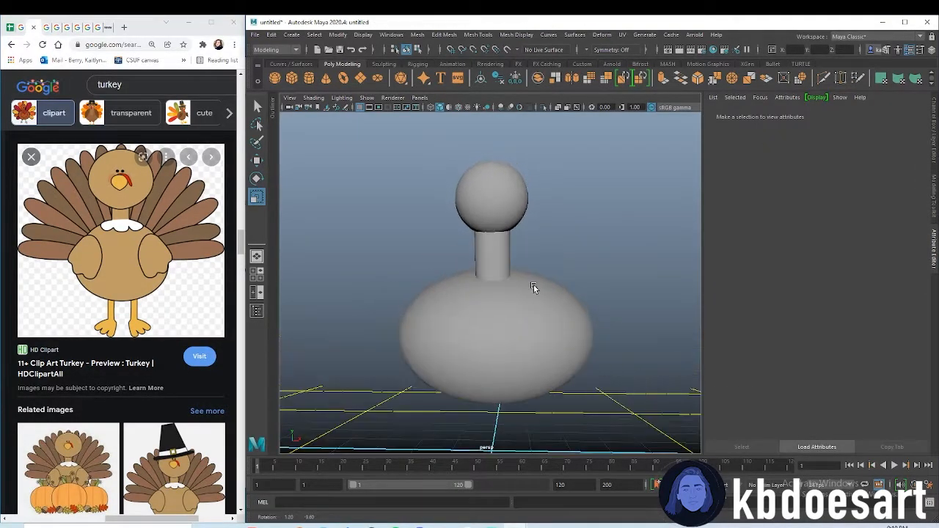
left_click(513, 313)
key("w")
left_click_drag(526, 334, 528, 335)
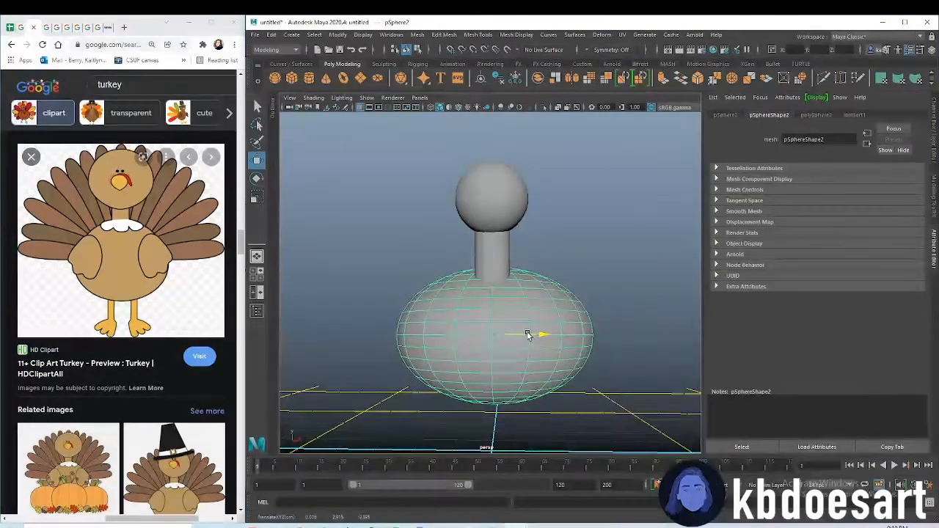
left_click(550, 236)
left_click_drag(495, 269, 497, 237, "alt")
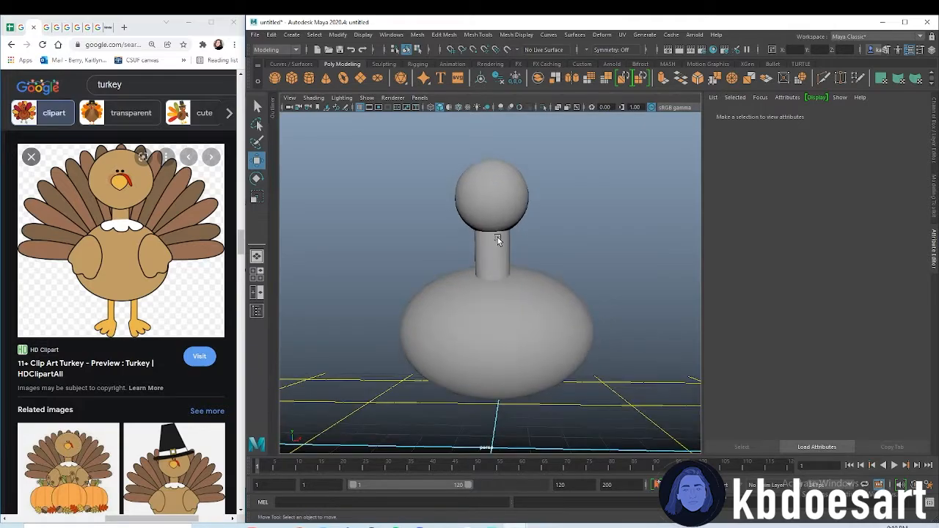
Inspect where the neck joins the body and browse the related turkey clip-art images for reference
scroll(495, 262, "up", 3)
left_click(485, 276)
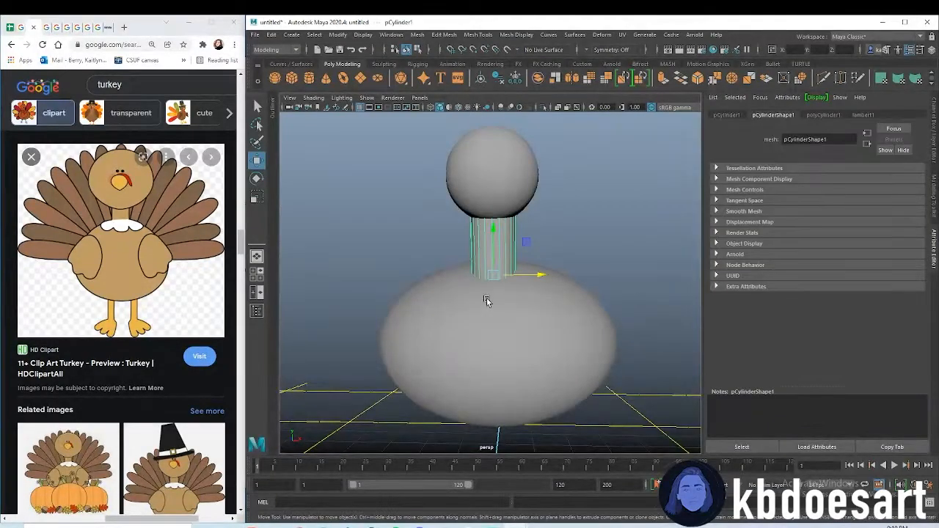
left_click(486, 298)
left_click(489, 272)
mouse_move(489, 271)
left_mouse_down("alt")
mouse_move(541, 294)
mouse_move(541, 321)
mouse_move(517, 289)
mouse_move(478, 269)
left_mouse_up("alt")
scroll(478, 269, "up", 2)
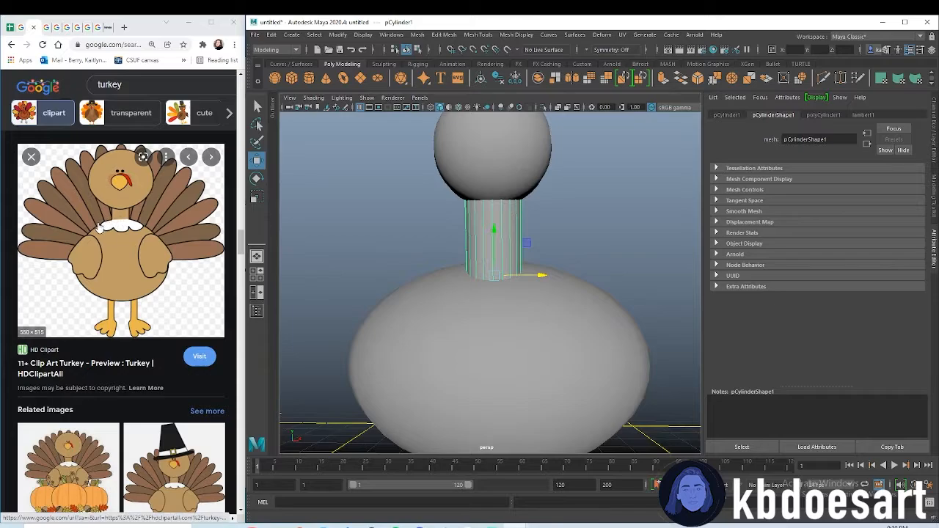
scroll(146, 249, "down", 3)
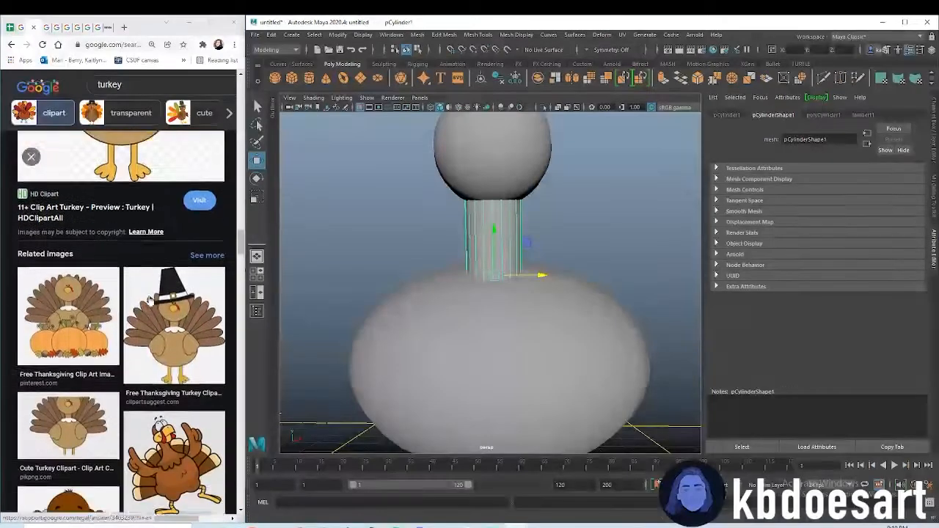
scroll(147, 294, "down", 3)
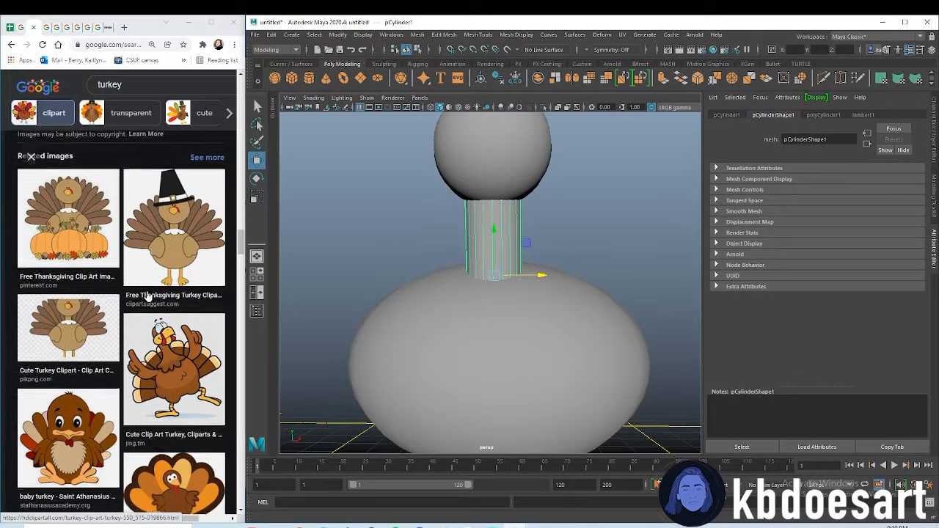
scroll(146, 295, "up", 2)
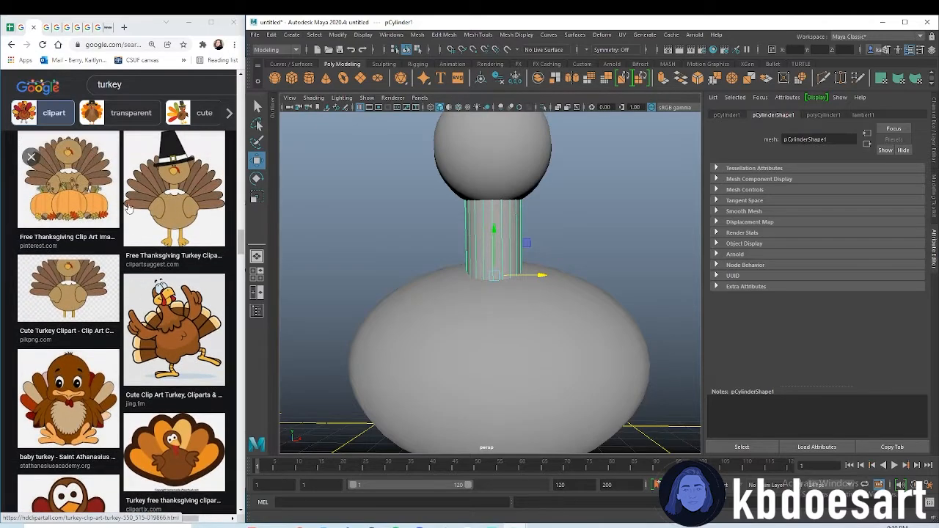
scroll(89, 258, "down", 2)
scroll(89, 260, "down", 5)
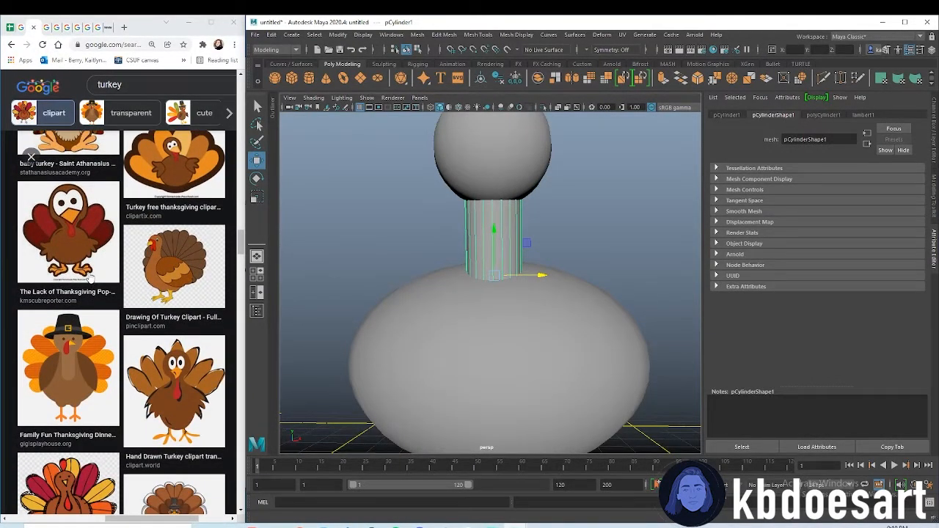
scroll(89, 271, "down", 3)
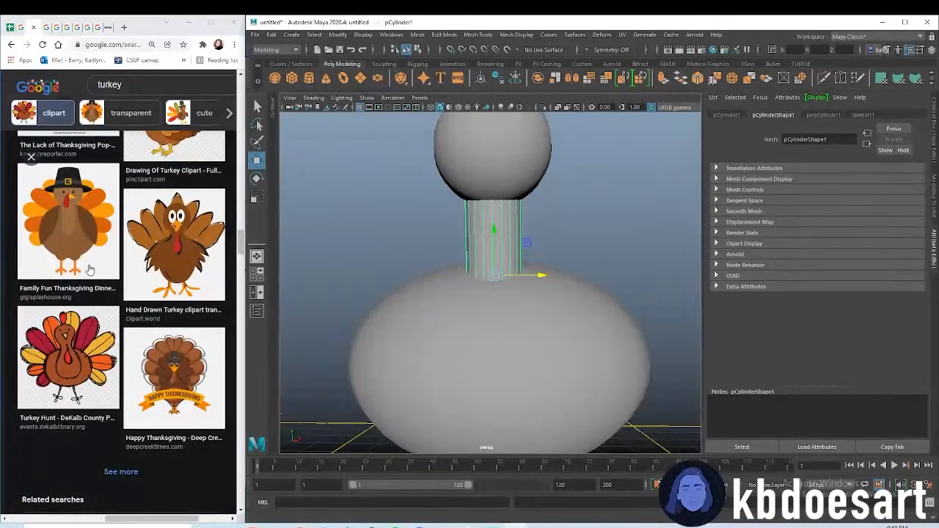
scroll(112, 285, "up", 10)
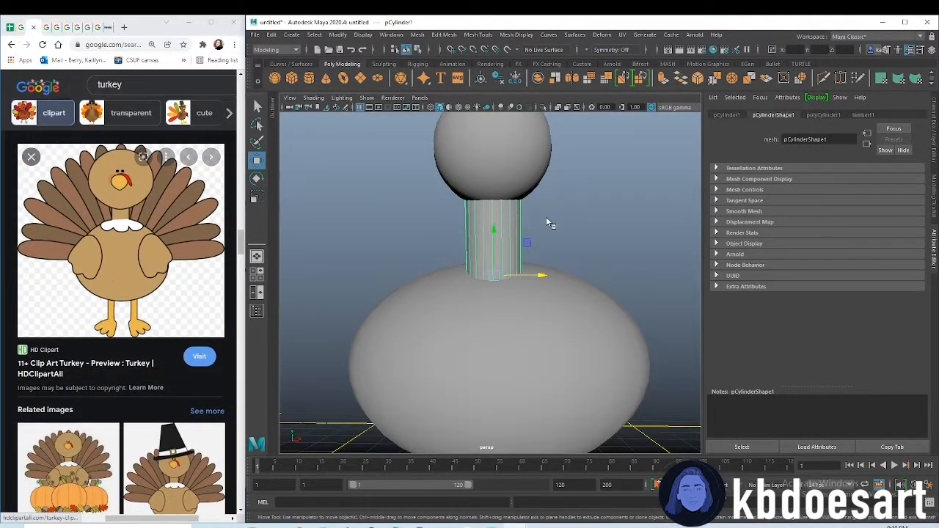
Create a third polygon sphere for the collar and flatten it vertically to about 0.2 of its height
left_click(543, 216)
left_click_drag(459, 296, 438, 283, "alt")
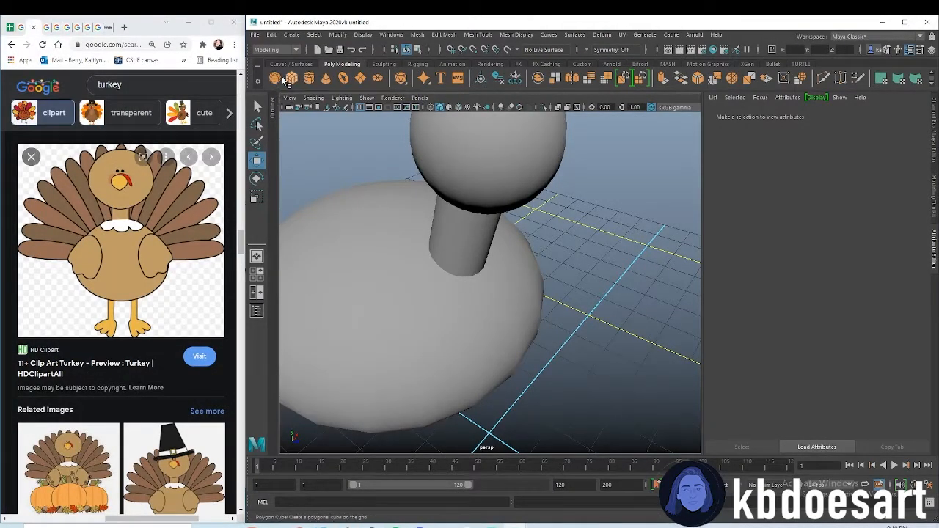
left_click(276, 79)
scroll(595, 373, "down", 4)
left_click_drag(506, 412, 489, 440, "alt")
key("r")
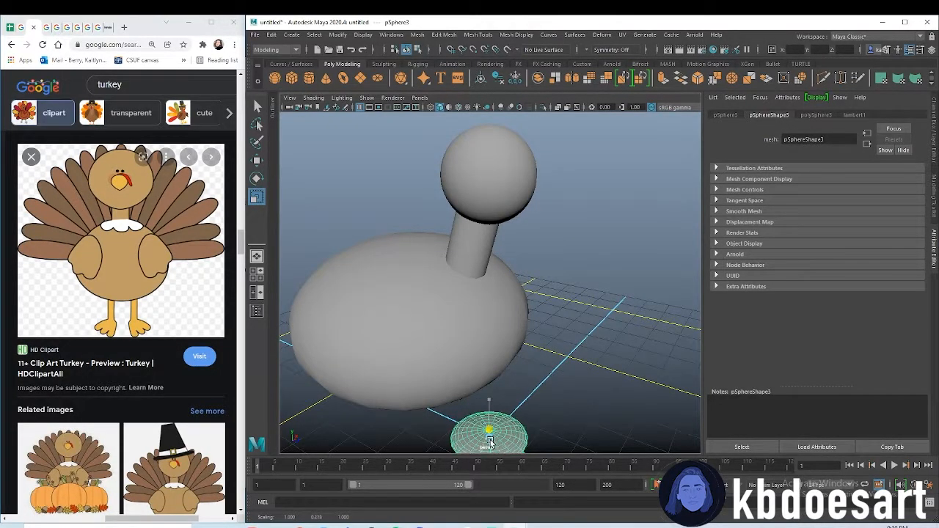
Raise the flattened sphere to the base of the neck, then resize and tilt it against one side as a collar piece
key("w")
left_click_drag(489, 400, 478, 327)
key("e")
key("w")
key("r")
key("w")
key("r")
key("e")
left_click(562, 341)
Duplicate the flattened collar piece, then rotate and move the copy to the front centre of the neck base
left_click_drag(561, 342, 491, 302, "alt")
left_click(461, 281)
key("w")
key("ctrl+d")
key("e")
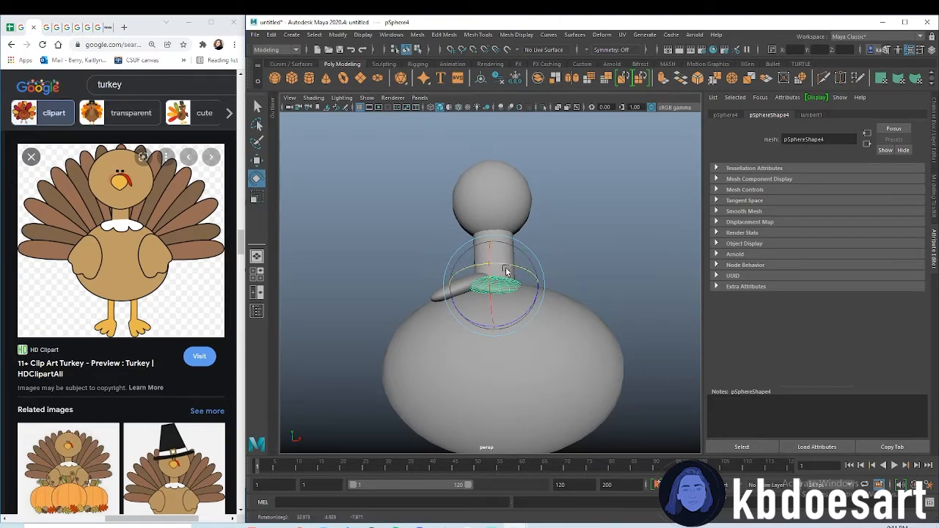
key("w")
left_click_drag(506, 272, 499, 339, "alt")
left_click_drag(538, 280, 501, 272)
Duplicate the front collar piece, then place and angle the copy on the opposite side of the neck base
key("ctrl+d")
key("e")
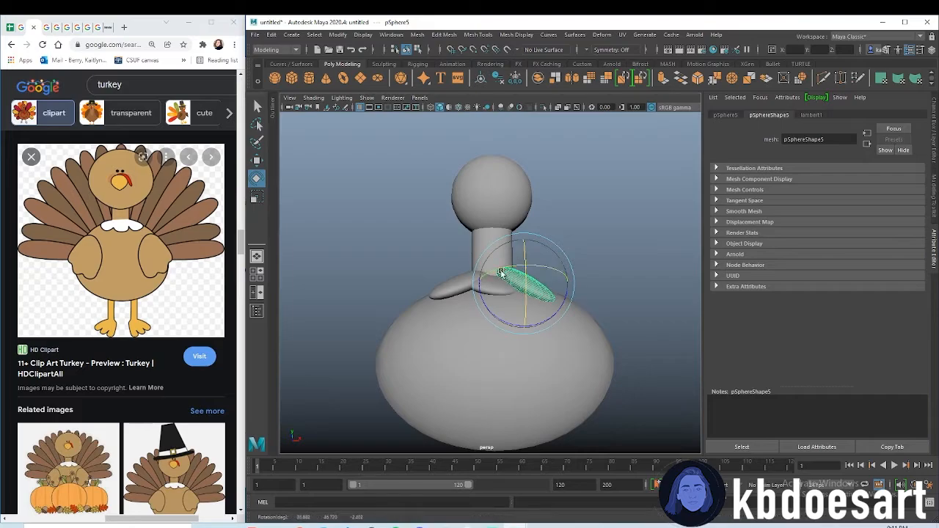
left_click(600, 236)
left_click_drag(551, 257, 548, 286, "alt")
scroll(517, 257, "down", 3)
left_click_drag(491, 232, 450, 301, "alt")
scroll(520, 267, "up", 2)
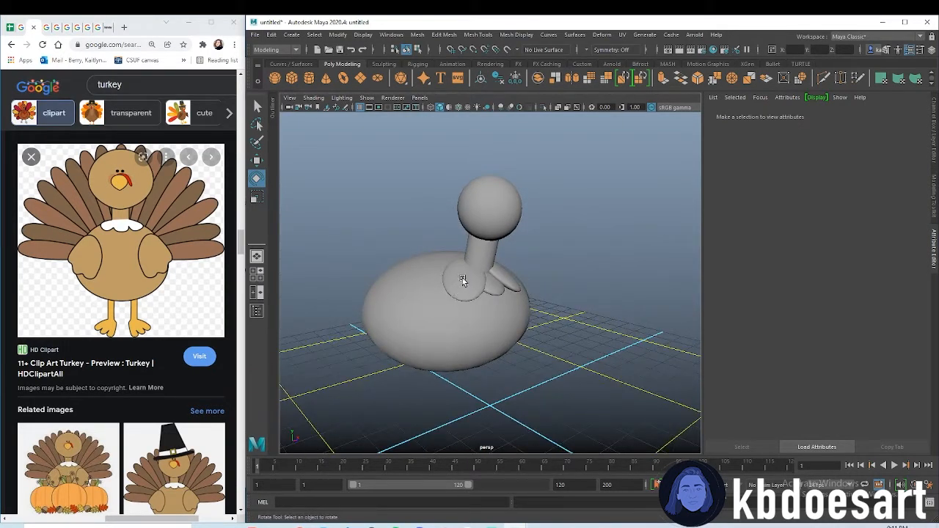
Duplicate the side collar piece, move the copy out beside the body and enlarge it as the base for a wing
left_click(464, 280)
key("w")
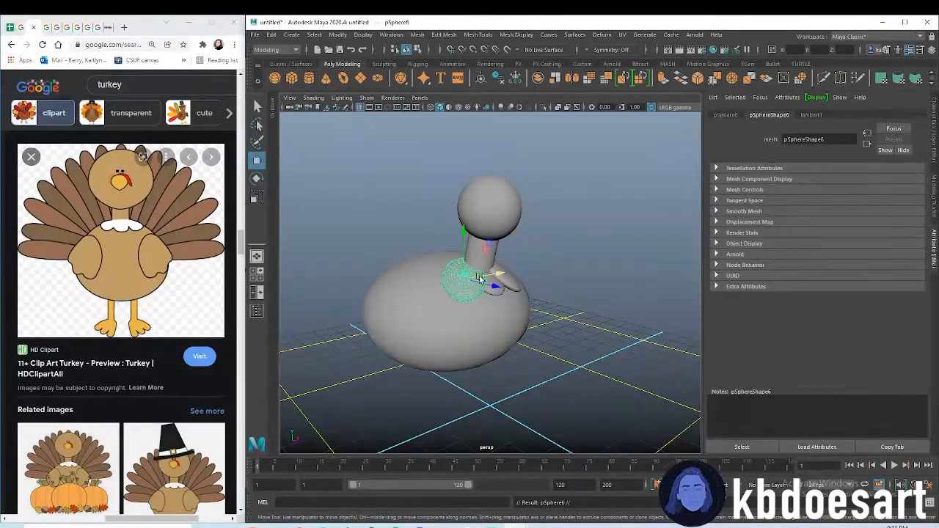
left_click_drag(479, 278, 490, 328)
key("r")
left_click_drag(553, 369, 481, 324, "alt")
Pull the faces at the wing's lower front edge outward with soft selection to form a feather tip
right_click_drag(477, 315, 480, 335)
left_click_drag(498, 321, 475, 313, "alt")
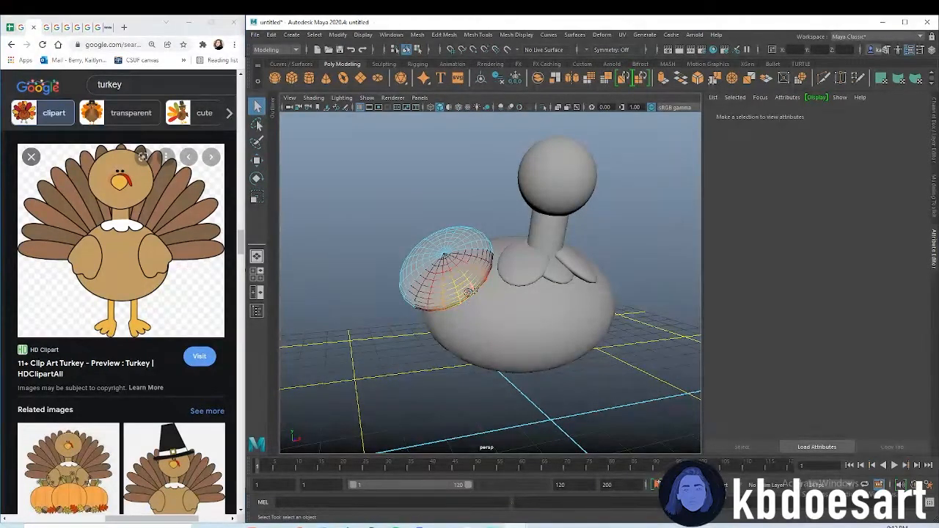
left_click(470, 292)
left_click_drag(481, 297, 484, 323, "alt")
key("w")
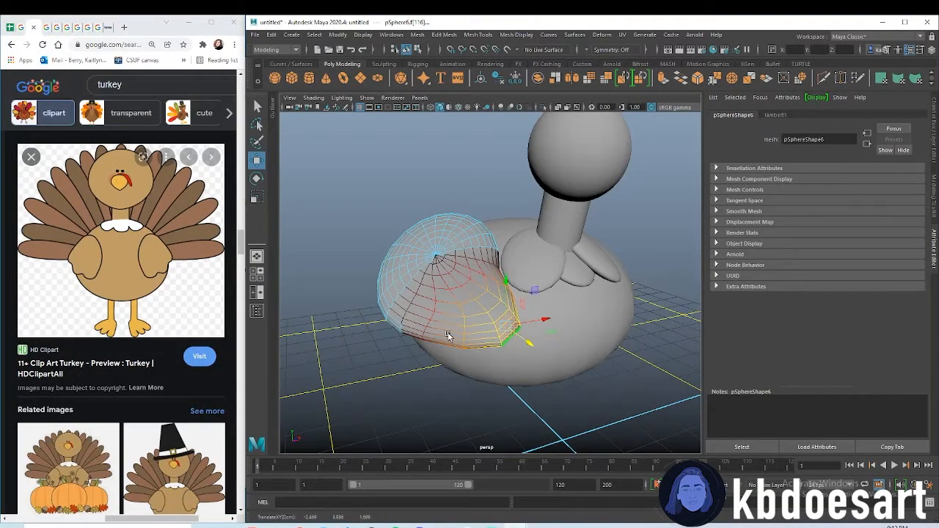
Pull the faces along the wing's bottom and rear edges outward with soft selection to form further feather tips
left_click_drag(448, 335, 455, 317, "alt")
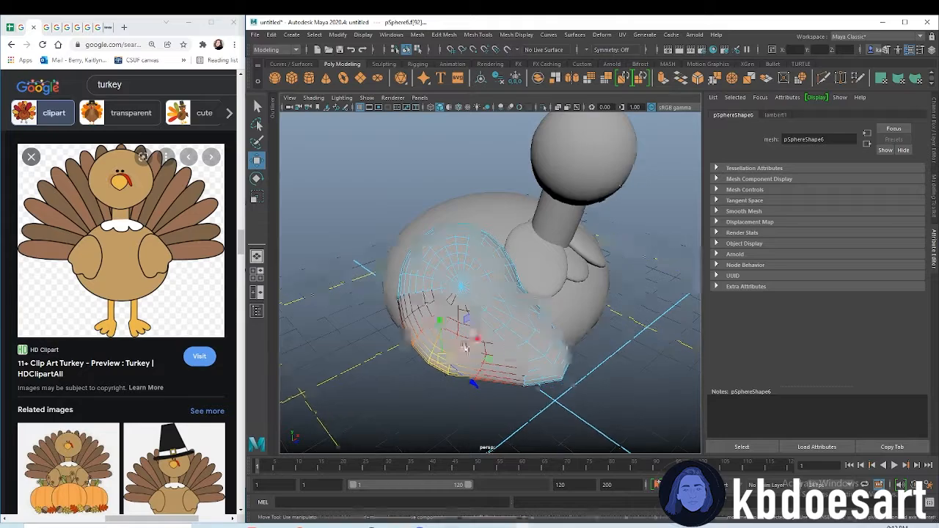
left_click_drag(458, 356, 466, 424)
left_click_drag(432, 391, 454, 409)
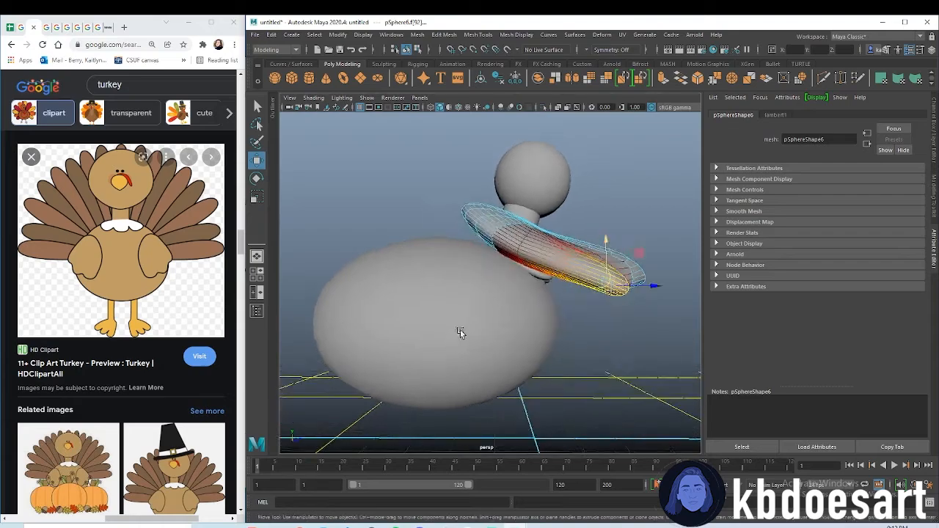
key("q")
left_click(506, 237)
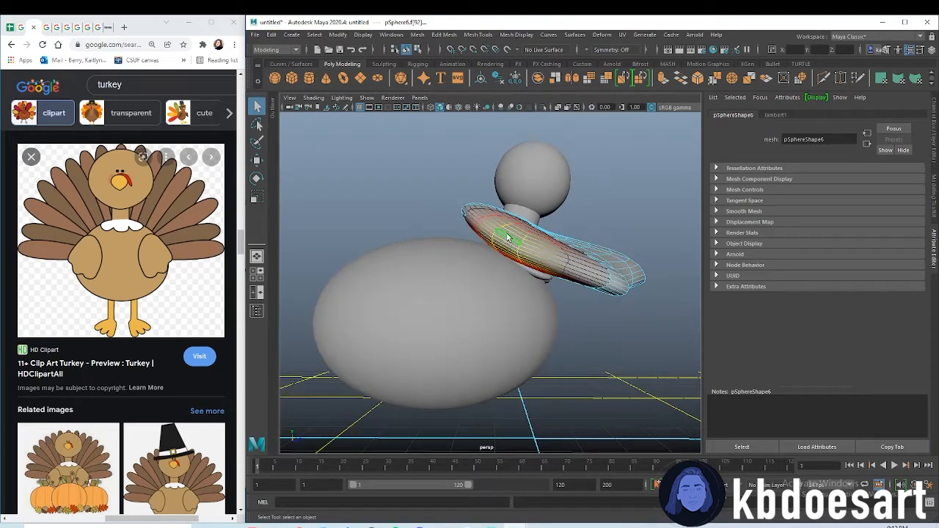
left_click_drag(519, 256, 501, 356, "alt")
key("w")
Return the wing to object selection, turn on its smooth mesh preview and resize it
right_click_drag(469, 270, 478, 271)
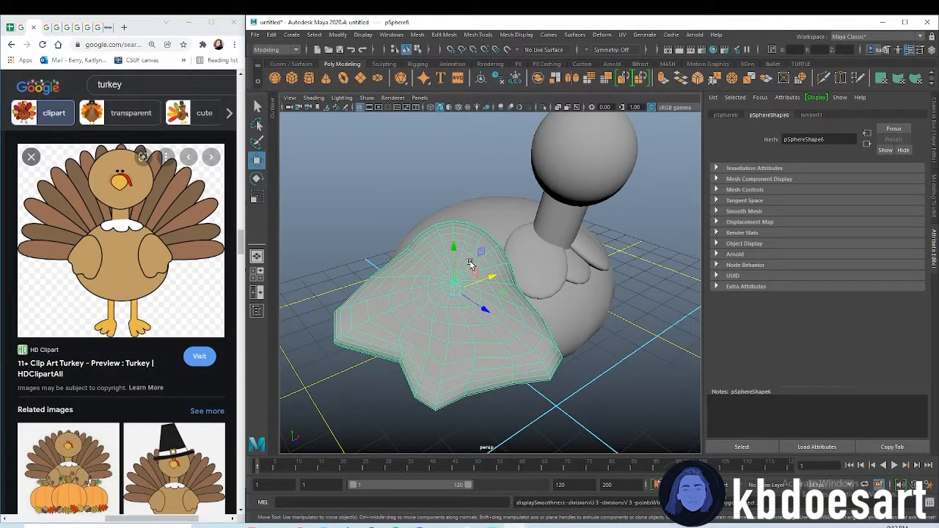
key("3")
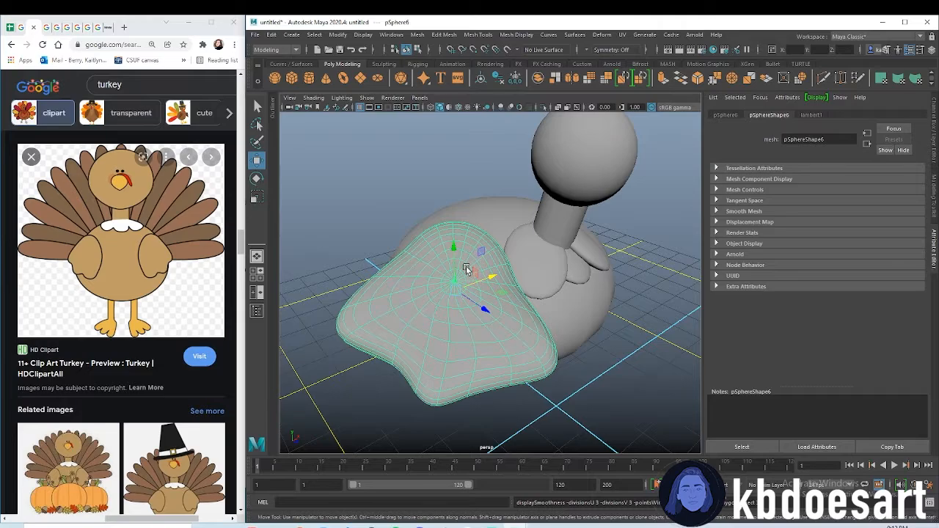
key("r")
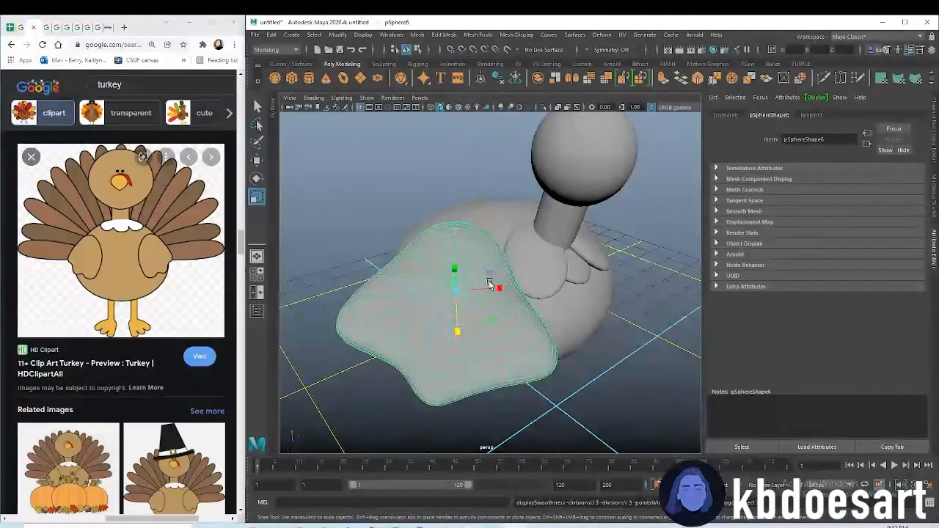
left_click_drag(496, 284, 470, 323)
Rotate and position the wing so that it follows the side of the body
right_click(485, 277)
right_click_drag(485, 277, 533, 262)
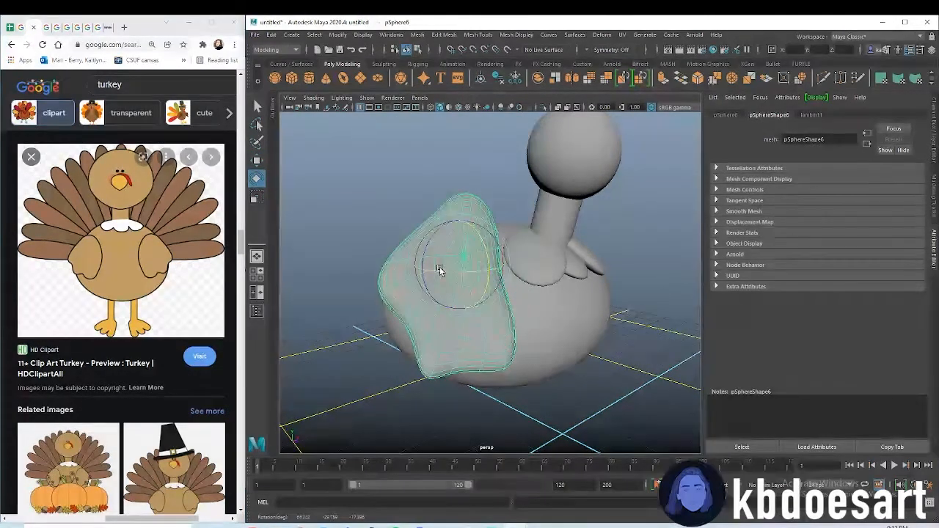
left_click_drag(423, 269, 499, 319, "alt")
key("w")
key("e")
left_click_drag(500, 345, 440, 316, "alt")
left_click(474, 197)
Refine the wing's outward tilt as seen from the front and raise it slightly against the shoulder
left_click_drag(598, 295, 538, 295, "alt")
scroll(576, 303, "down", 3)
left_click(536, 287)
key("r")
left_click(394, 285)
key("e")
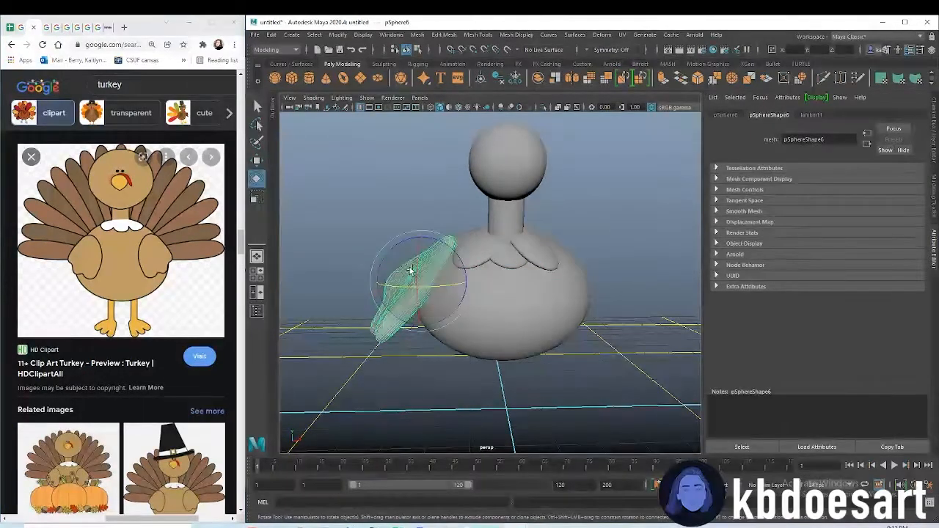
key("w")
left_click_drag(419, 255, 419, 241)
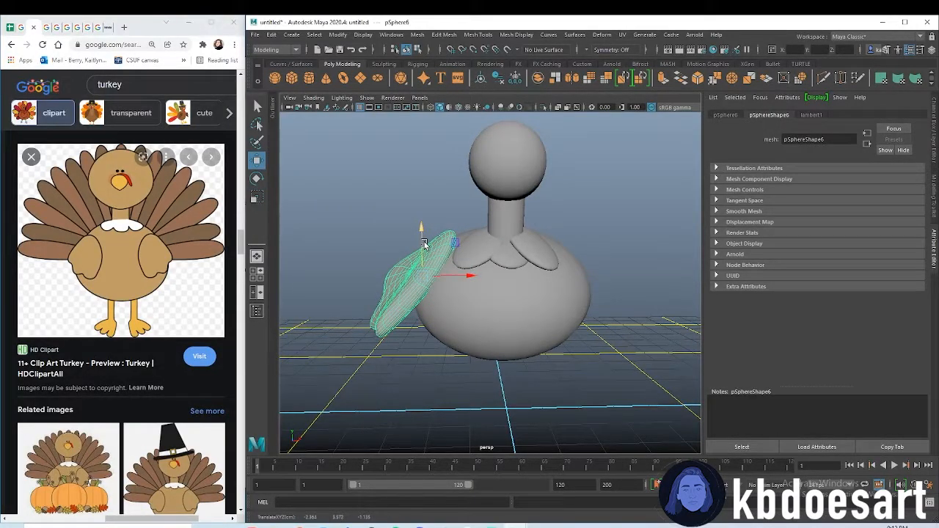
Duplicate the wing, move the copy across the body to X 3.402 and set its X rotation to 0
left_click(727, 115)
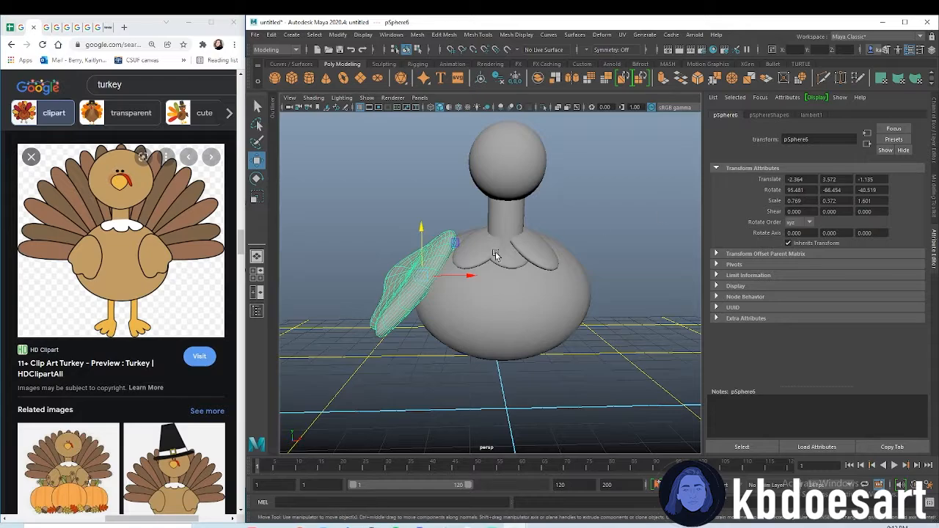
left_click_drag(459, 276, 658, 275)
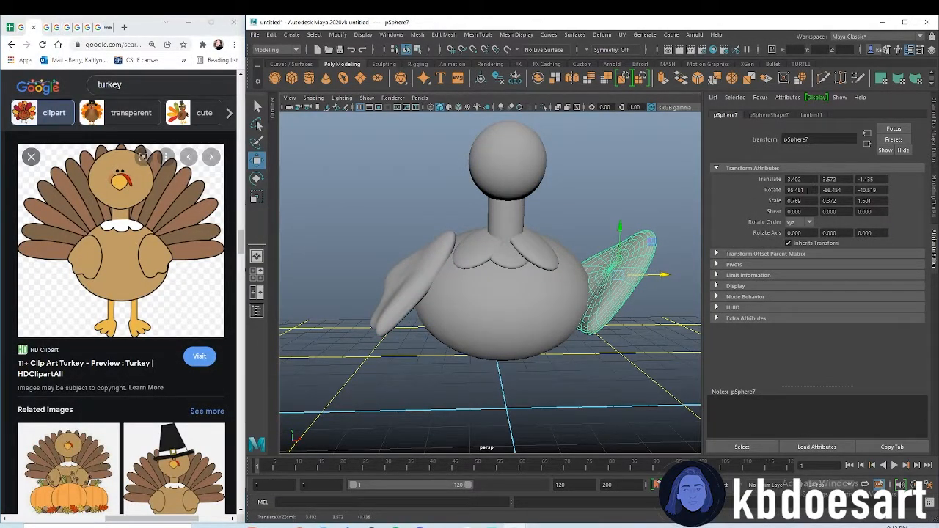
type("0")
key("Return")
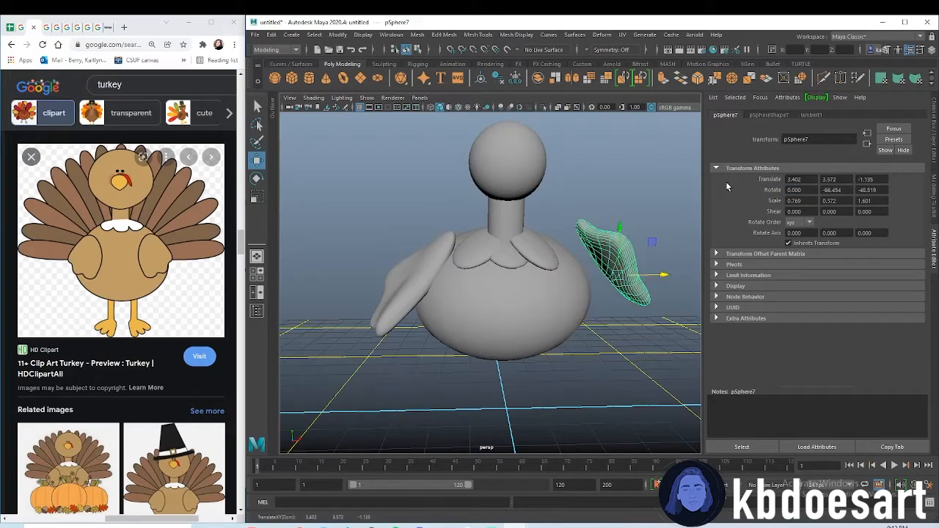
Undo the last change to the copied wing, then rotate and move it to mirror the first wing against the body
left_click_drag(619, 257, 597, 339, "alt")
key("ctrl+z")
key("e")
key("w")
key("e")
left_click(597, 340)
scroll(599, 344, "down", 2)
left_click_drag(550, 363, 507, 240, "alt")
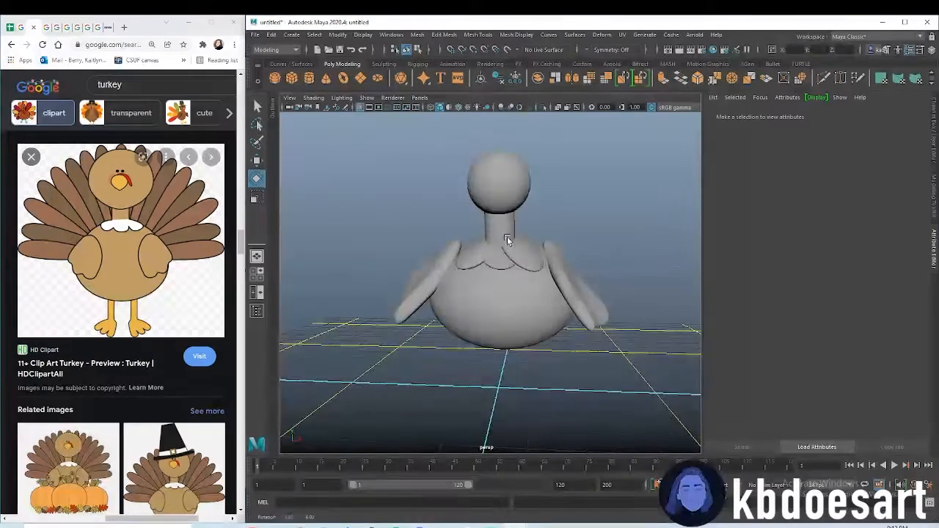
In the front view, select the faces of the head's upper half and raise them with soft selection
left_click(497, 183)
right_click_drag(488, 189, 522, 215, "alt")
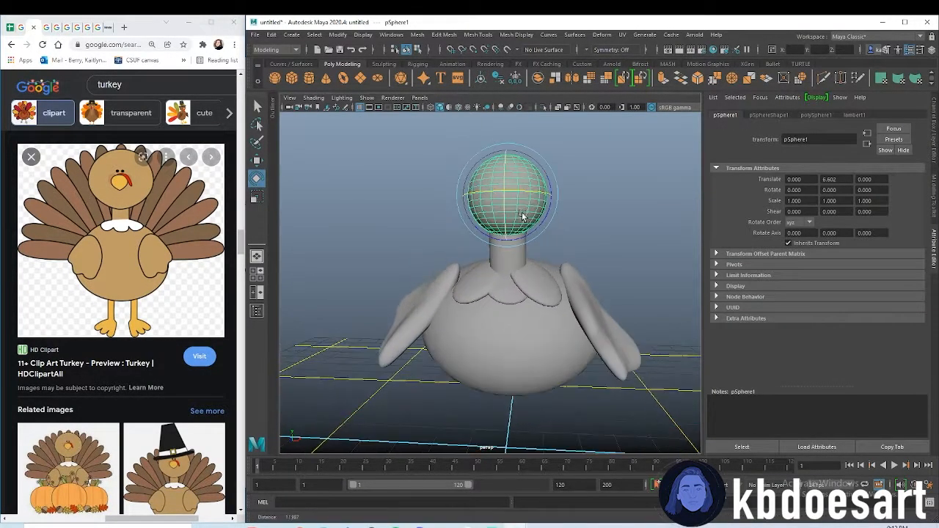
left_click_drag(523, 215, 517, 198, "alt")
right_click_drag(517, 197, 550, 216)
key("space")
key("space")
middle_click_drag(449, 121, 463, 264, "alt")
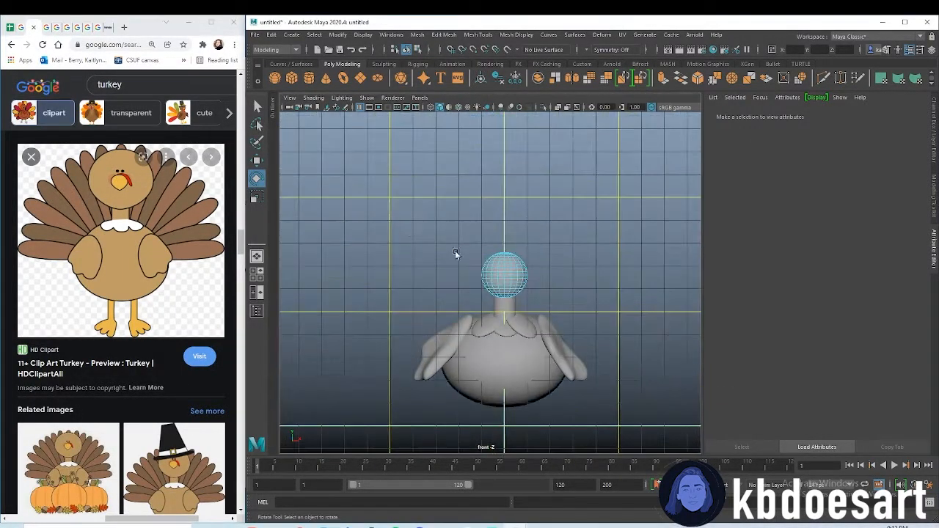
right_click_drag(456, 252, 513, 269, "alt")
middle_click_drag(512, 269, 501, 242, "alt")
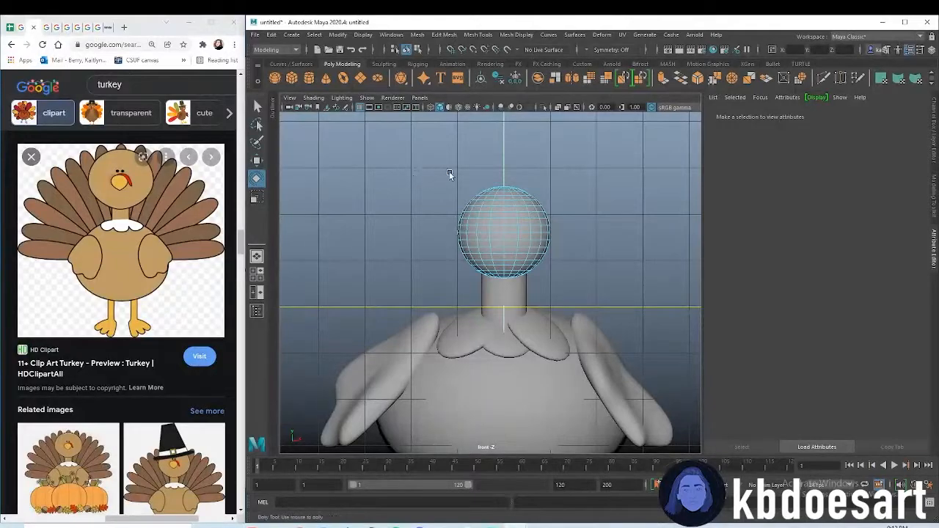
right_click_drag(450, 175, 460, 198, "alt")
left_click_drag(600, 222, 600, 221)
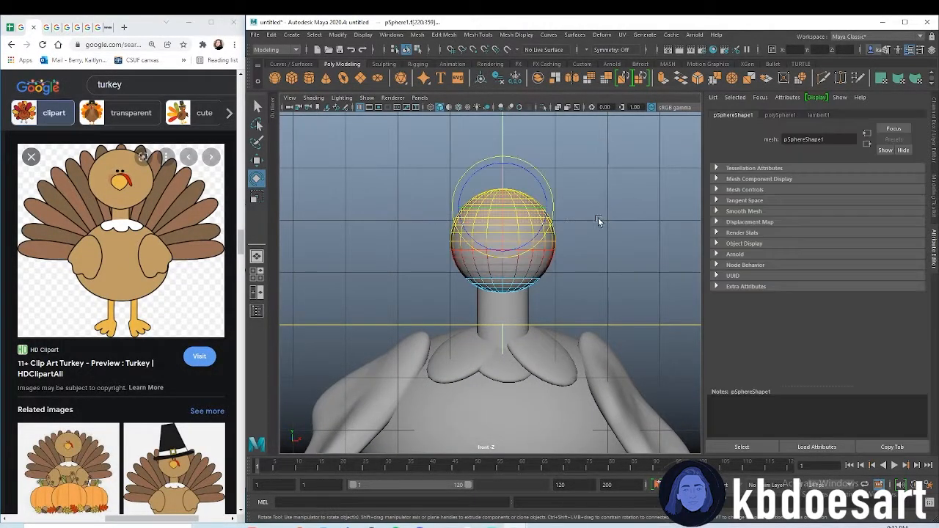
key("w")
left_click_drag(502, 173, 502, 153)
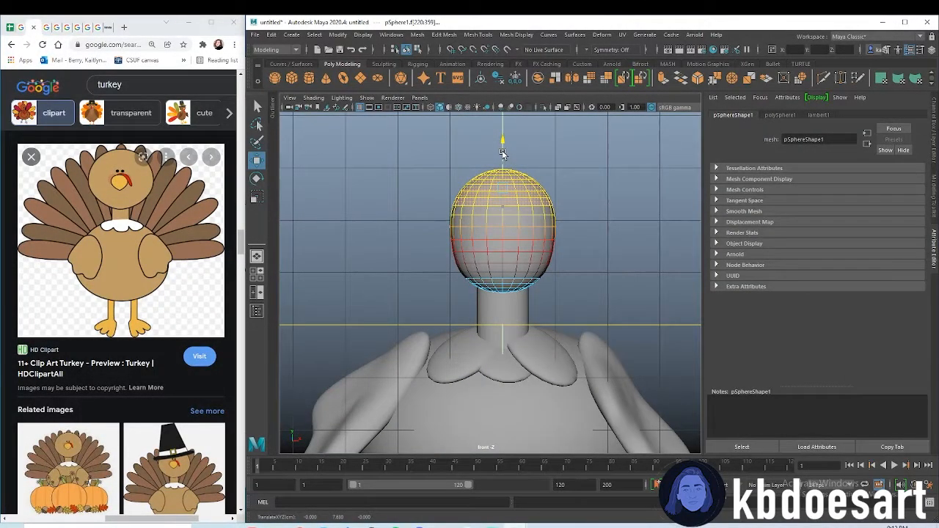
Select the band of faces around the head's middle, widen it and lower it slightly
left_click_drag(403, 232, 599, 233)
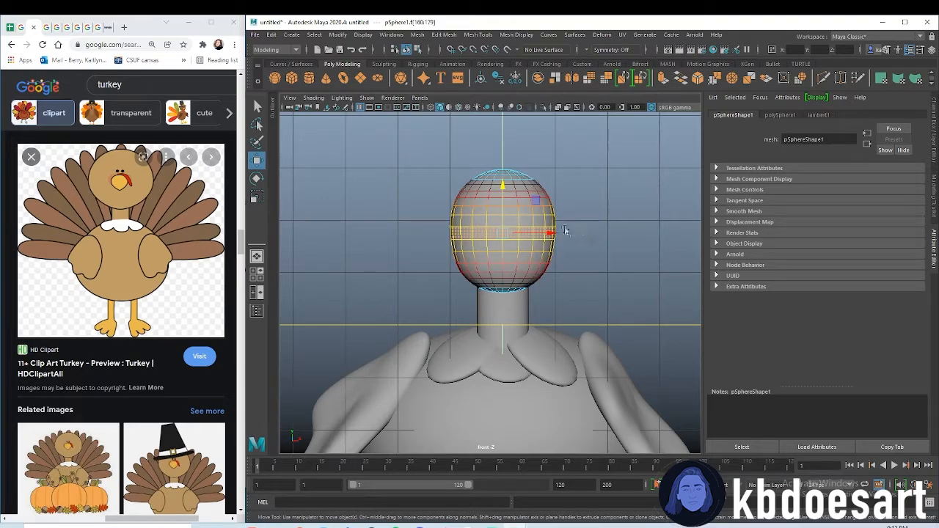
key("r")
left_click_drag(502, 234, 522, 232)
key("w")
left_click_drag(501, 183, 496, 197)
left_click(531, 240)
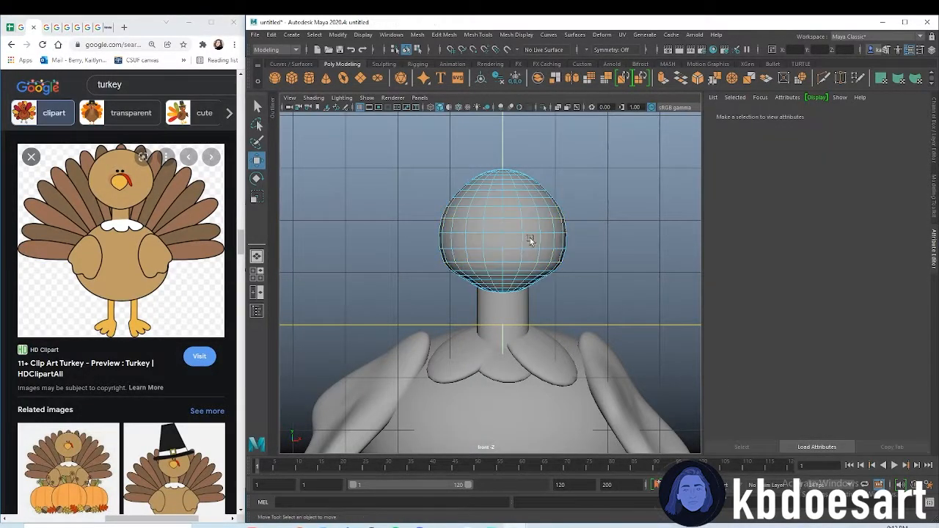
Select the faces at the bottom of the head and nudge them vertically to round off the chin
scroll(551, 239, "up", 2)
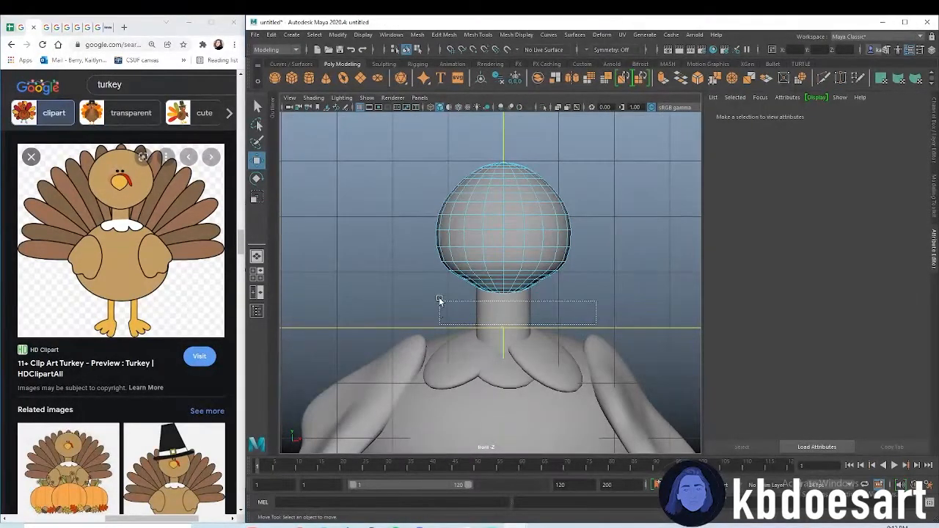
left_click_drag(431, 291, 431, 289)
mouse_move(504, 240)
left_mouse_down()
mouse_move(503, 232)
mouse_move(503, 244)
left_mouse_up()
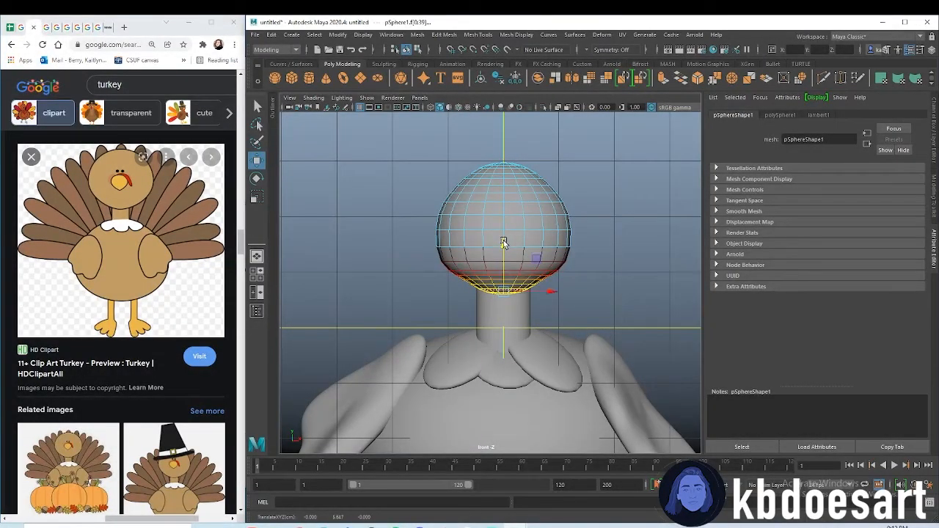
left_click(407, 166)
Select the whole head and scale it to about 1.395 in X, 1.225 in Y and 1.173 in Z
right_click_drag(528, 209, 574, 183)
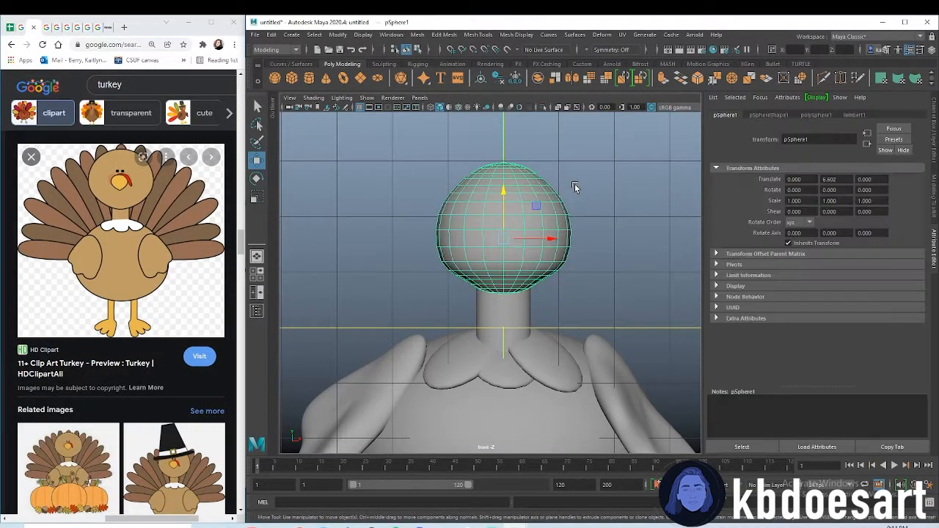
key("r")
left_click_drag(503, 198, 502, 188)
left_click_drag(503, 239, 554, 239)
left_click(584, 166)
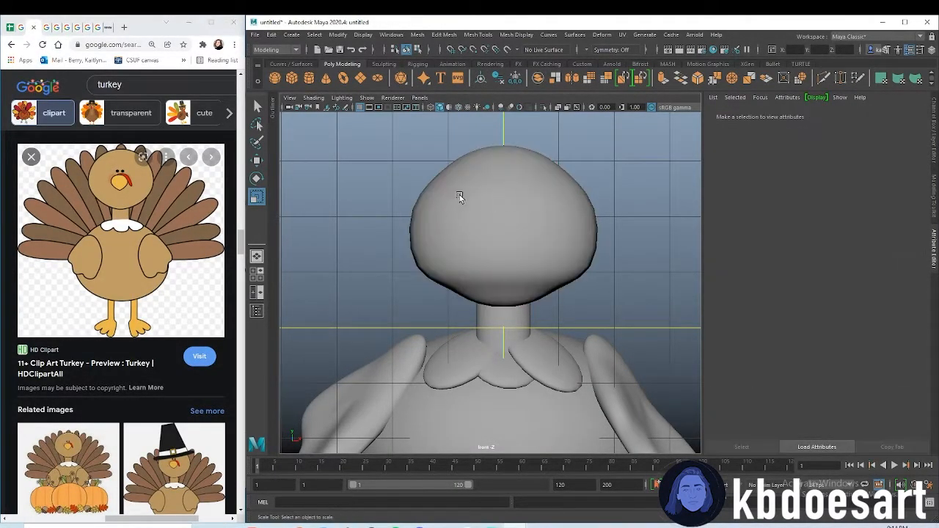
Check the head in wireframe, return to shaded display and turn on its smooth mesh preview
left_click(475, 190)
key("4")
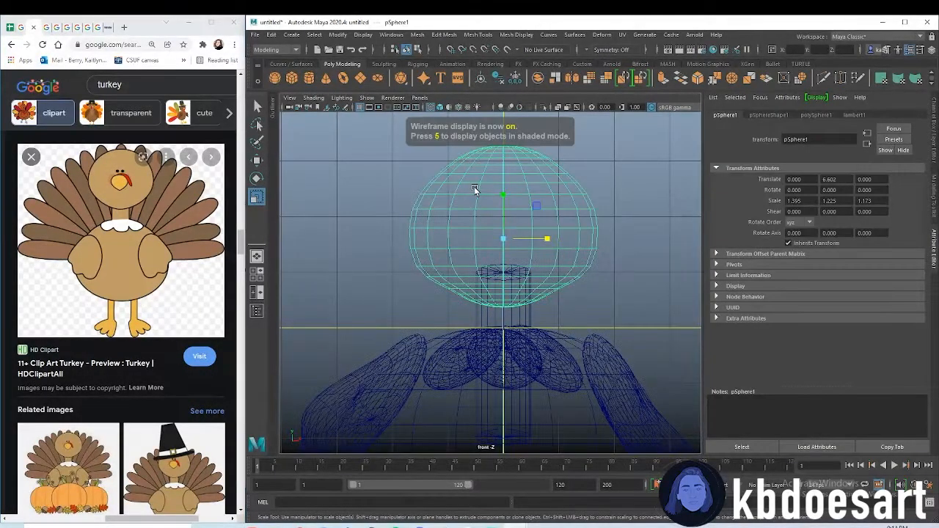
key("5")
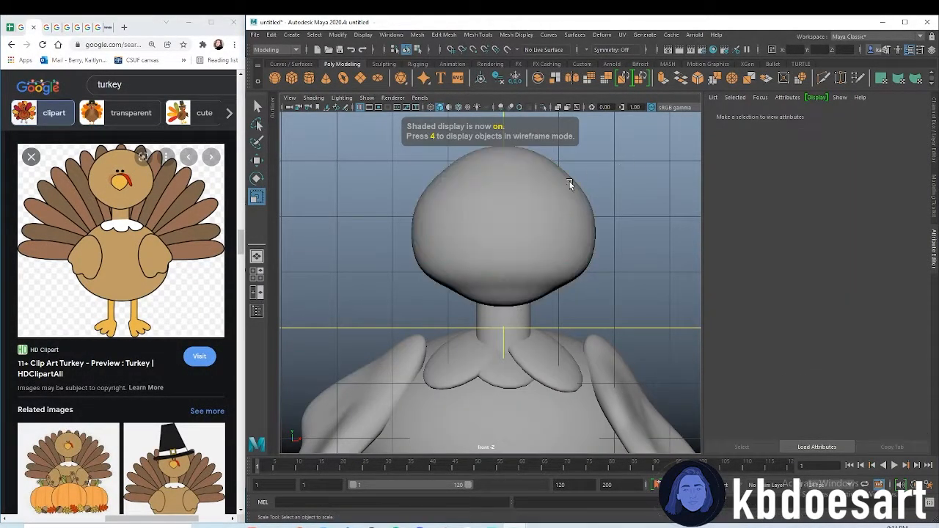
left_click(518, 229)
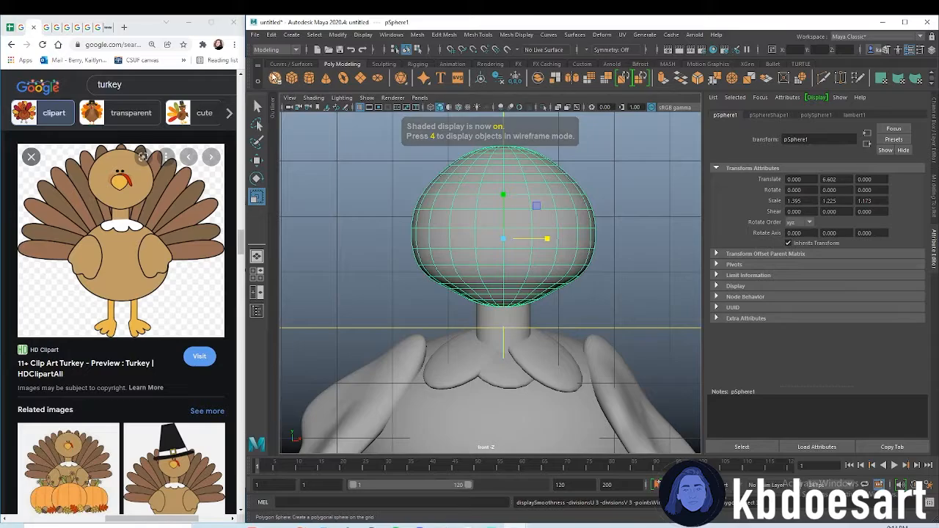
Create a polygon sphere for an eye, raise it to head height and scale it uniformly to about 0.148
left_click(275, 78)
scroll(519, 254, "down", 3)
scroll(519, 253, "down", 3)
key("r")
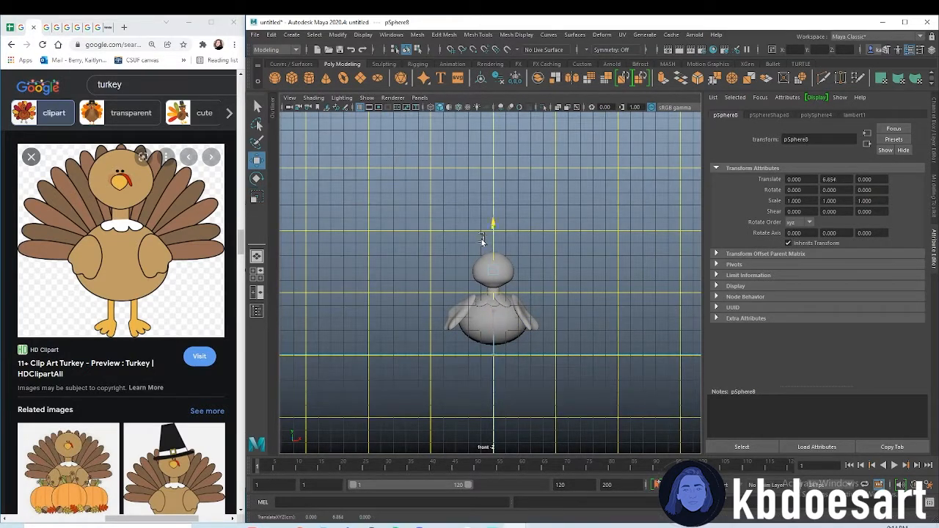
left_click_drag(483, 241, 482, 245)
right_click_drag(485, 245, 669, 265, "alt")
key("r")
left_click_drag(498, 266, 462, 261)
key("space")
key("space")
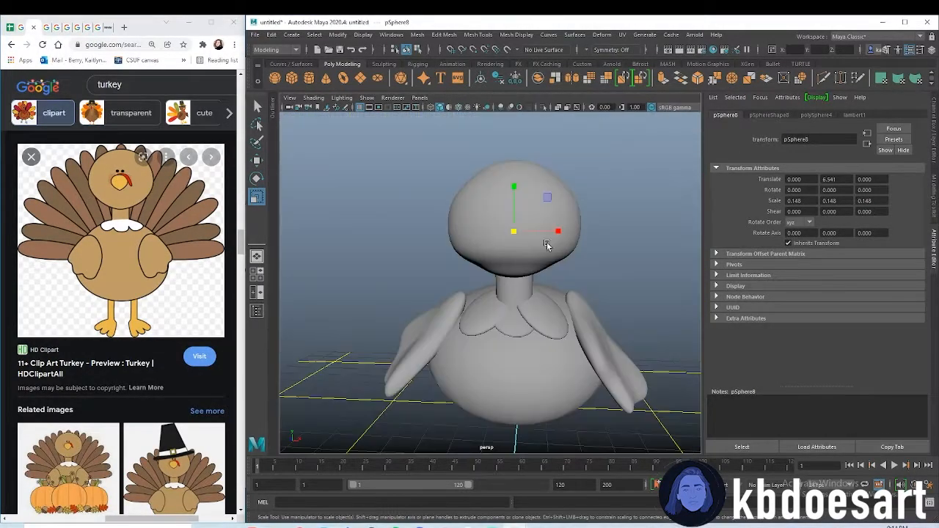
Move the eye sphere forward to the front of the face at about Z 1.357 and raise it to eye level
key("w")
left_click_drag(547, 245, 616, 244, "alt")
key("space")
key("space")
left_click_drag(457, 342, 470, 317, "alt")
left_click_drag(492, 227, 493, 203)
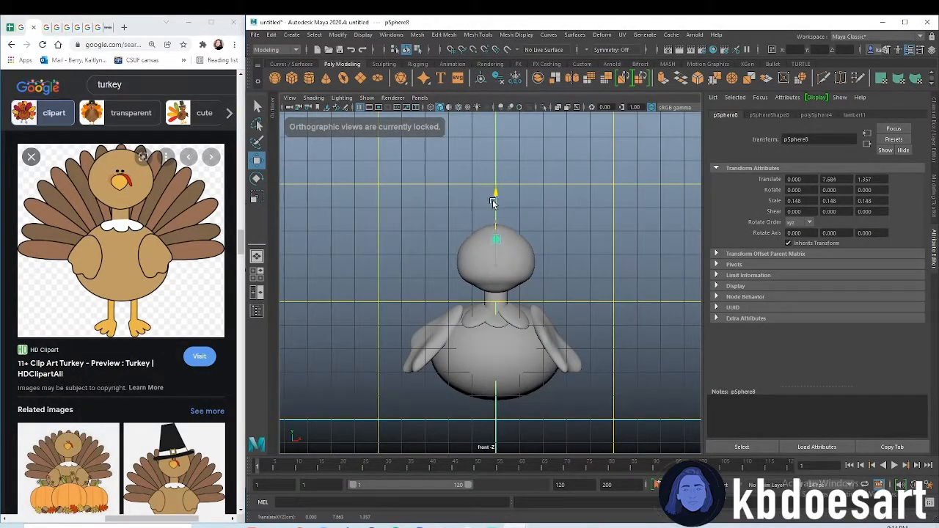
Position the eye at about X -0.166, Y 7.352, then duplicate it and move the copy to about X 0.183
scroll(518, 234, "up", 4)
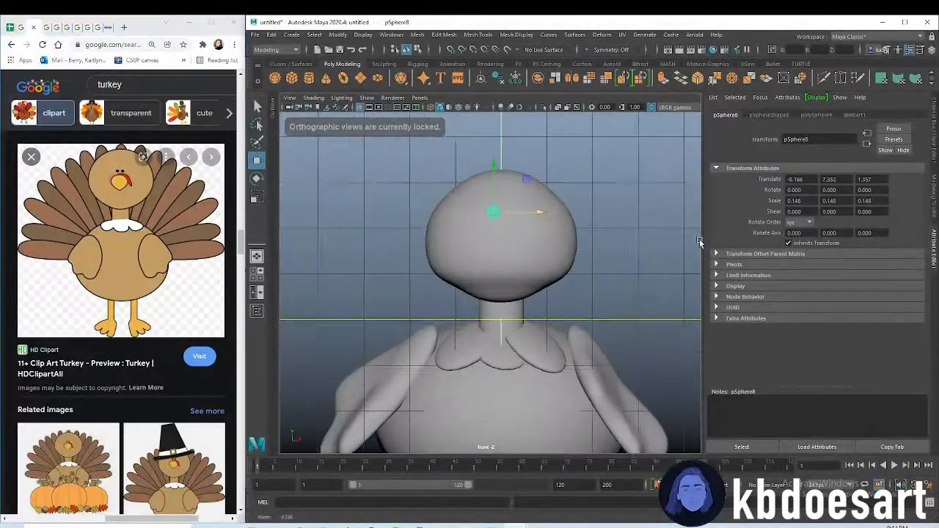
mouse_move(535, 221)
left_mouse_down()
mouse_move(523, 224)
mouse_move(534, 220)
left_mouse_up()
key("ctrl+d")
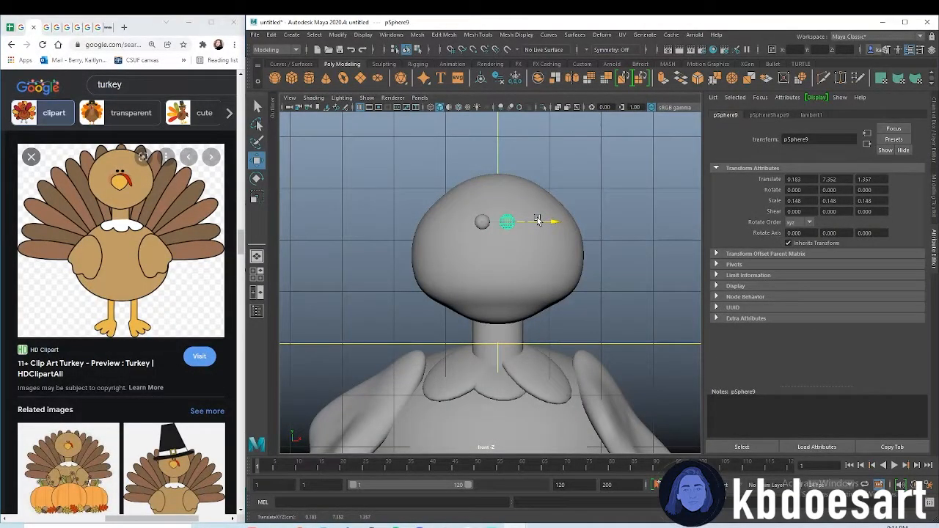
Examine the placement of both eyes on the head from several angles in the perspective view
left_click(545, 210)
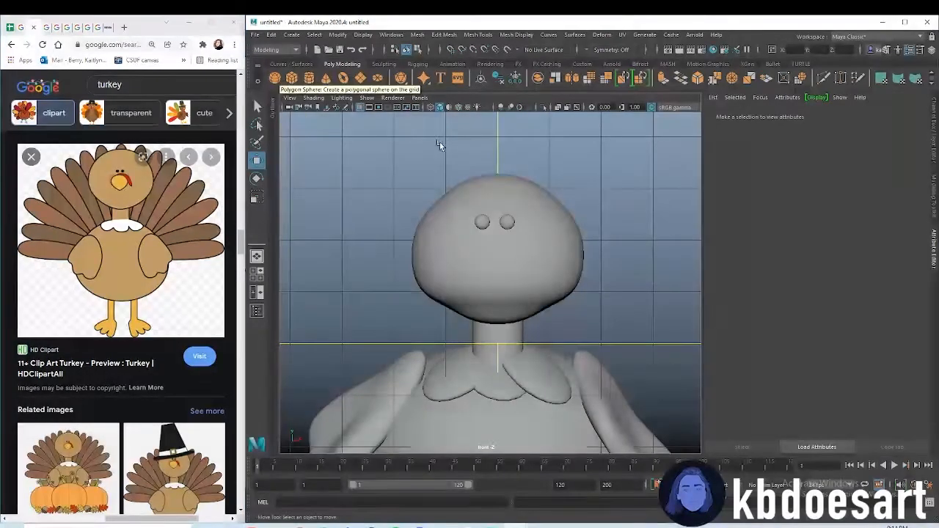
key("space")
key("space")
left_click_drag(623, 231, 423, 237, "alt")
left_click(525, 213)
right_click_drag(424, 237, 650, 182, "alt")
left_click(650, 181)
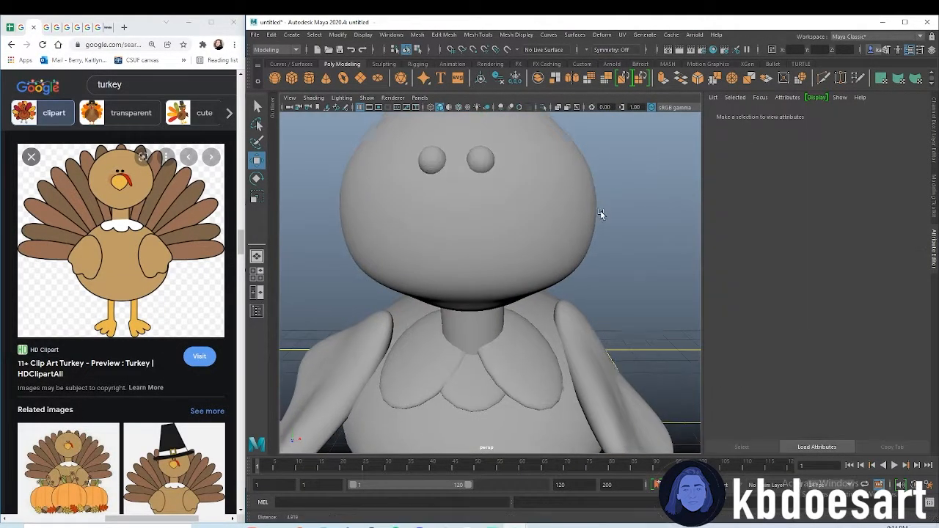
left_click_drag(600, 211, 524, 169, "alt")
right_click_drag(524, 169, 490, 201, "alt")
left_click_drag(489, 201, 475, 219, "alt")
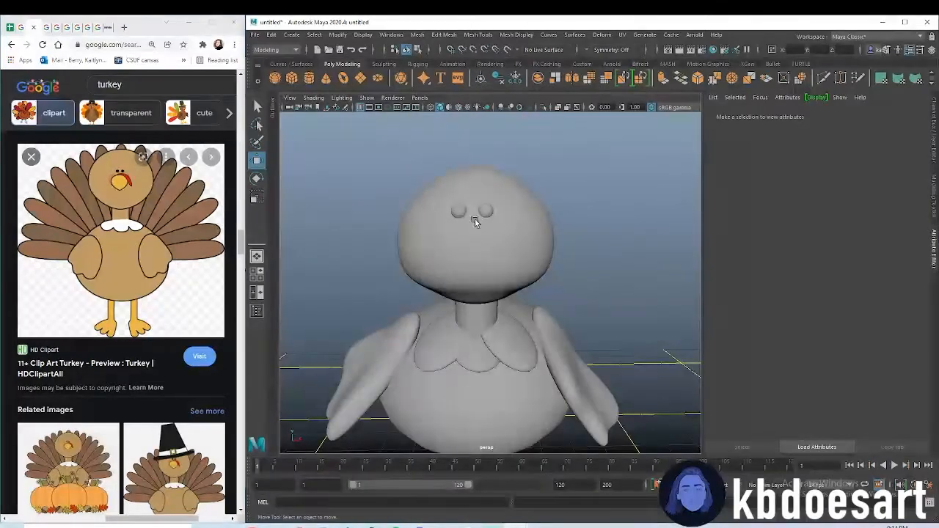
left_click(308, 79)
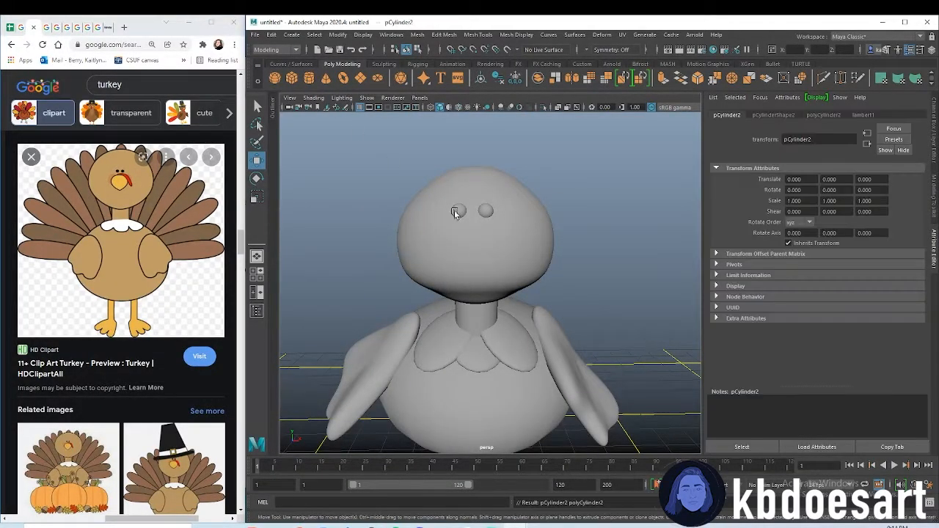
right_click_drag(591, 246, 452, 253, "alt")
left_click_drag(451, 253, 473, 260, "alt")
key("Delete")
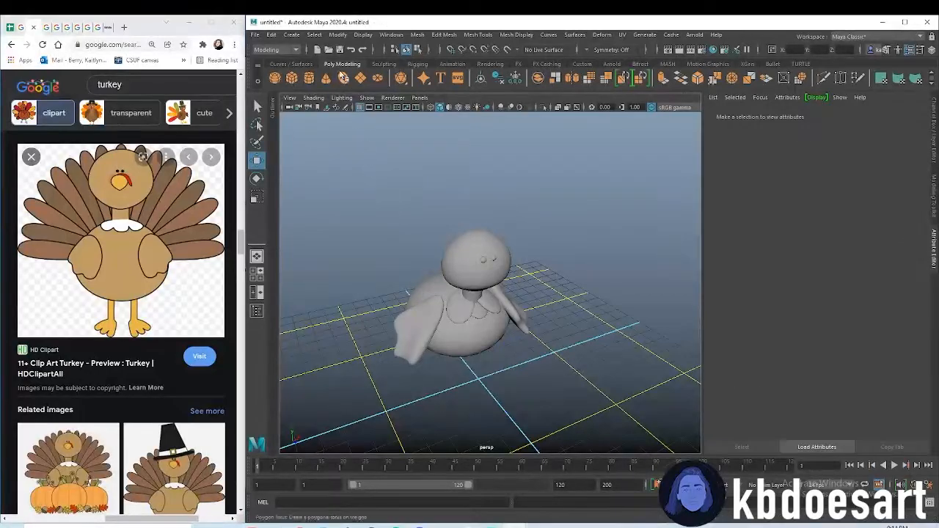
Create a polygon cone for the beak and set its X rotation to 90
left_click(325, 78)
left_click_drag(500, 371, 602, 306, "alt")
left_click(723, 115)
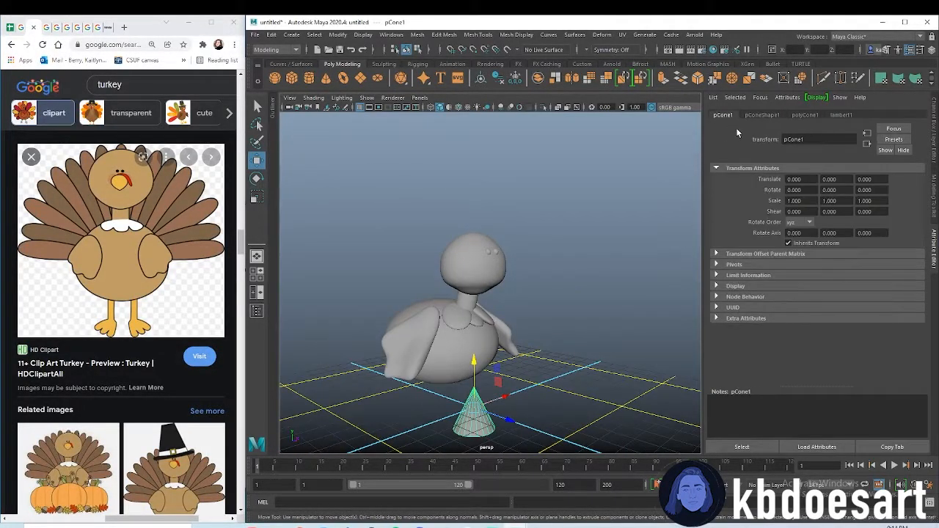
type("90")
key("Return")
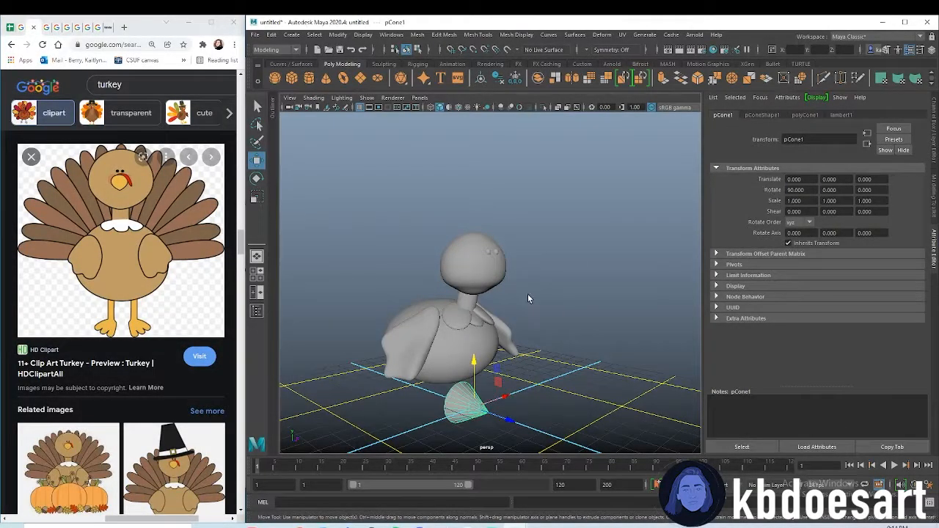
Move the cone to the front of the face at about Y 6.825, Z 1.620 and scale it uniformly to about 0.533
left_click_drag(528, 295, 565, 311, "alt")
middle_click_drag(565, 311, 545, 253, "alt")
left_click_drag(545, 254, 569, 251, "alt")
left_click_drag(449, 316, 457, 117)
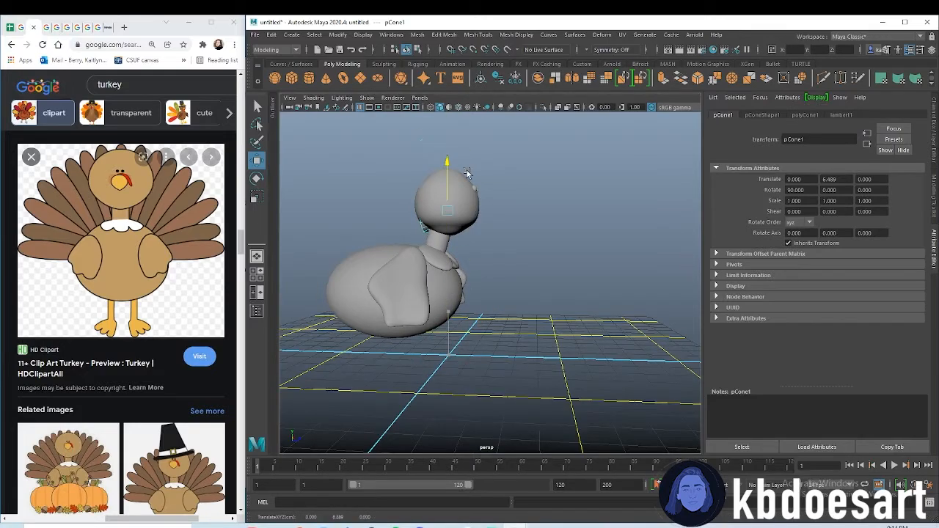
left_click_drag(478, 207, 506, 291, "alt")
key("r")
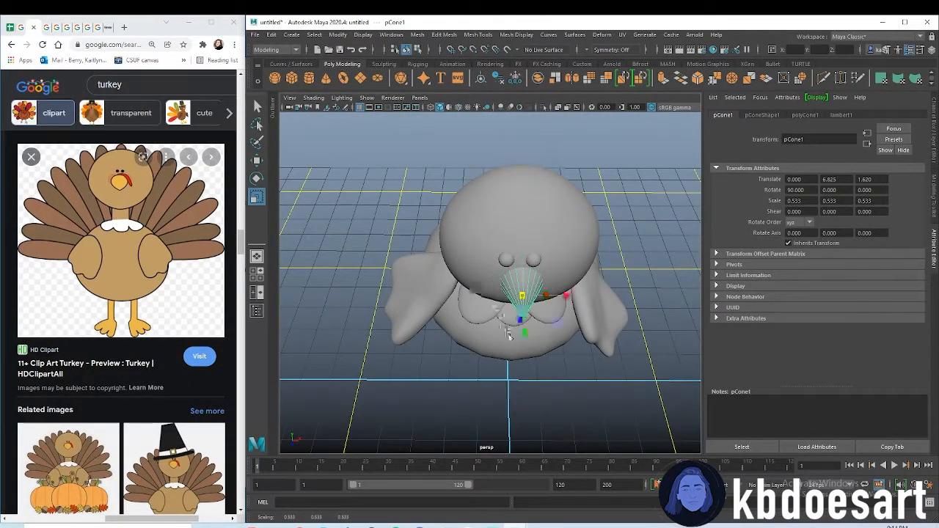
left_click_drag(509, 335, 513, 289, "alt")
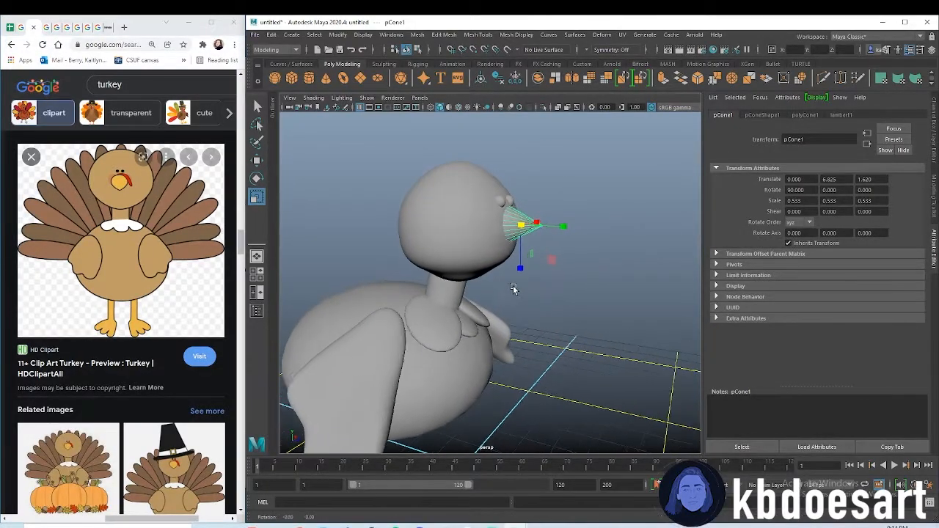
right_click_drag(513, 289, 593, 259, "alt")
middle_click_drag(593, 259, 509, 325, "alt")
left_click_drag(509, 325, 504, 282, "alt")
right_click(501, 243, "shift")
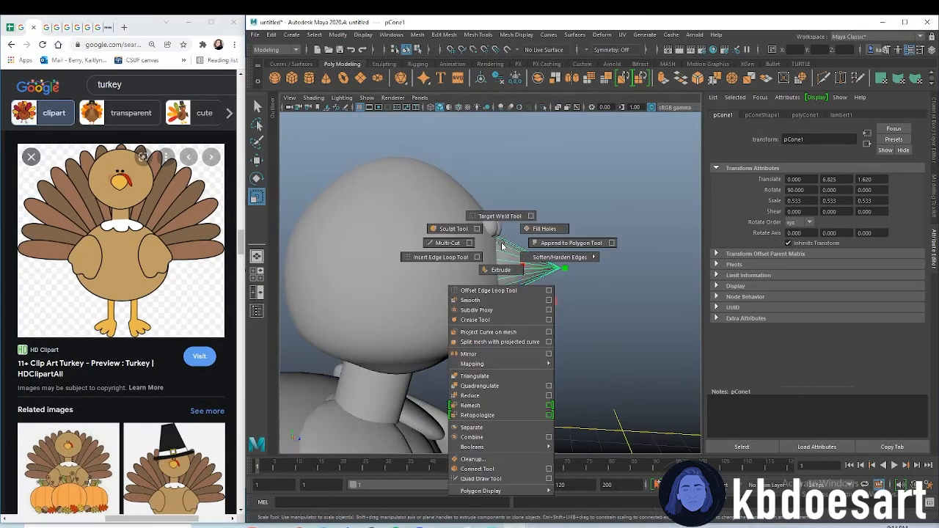
left_click(444, 243)
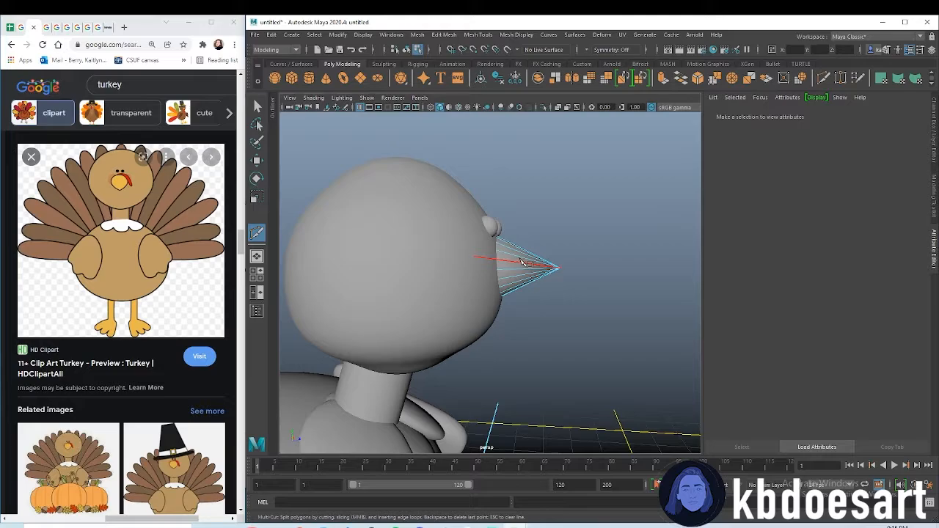
left_click(531, 268)
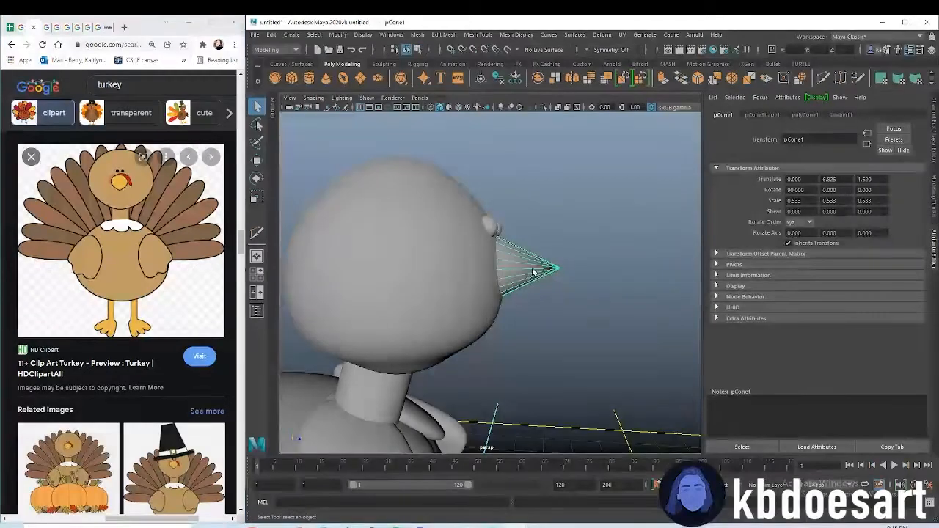
Move the beak cone forward, clear of the head, so its base can be reached
key("w")
left_click_drag(544, 269, 543, 248)
right_click_drag(542, 243, 521, 265)
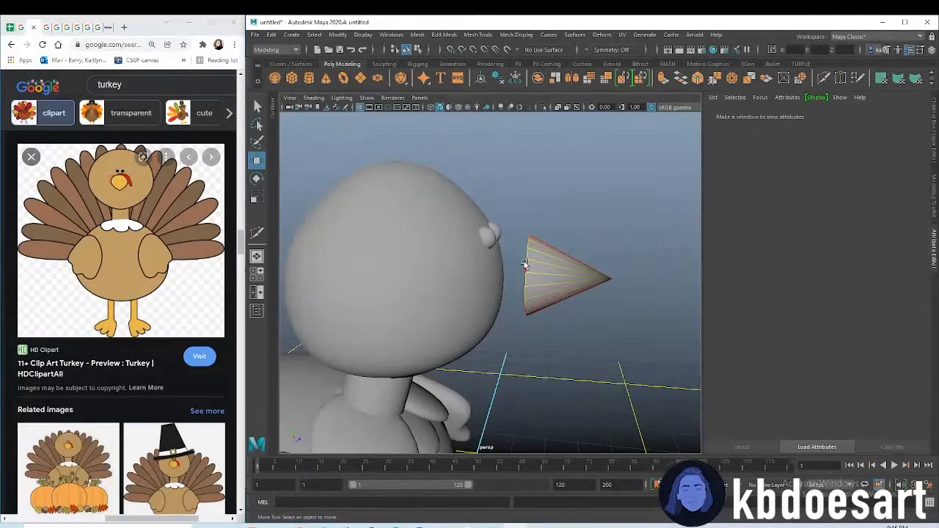
left_click(524, 262)
left_click_drag(540, 257, 545, 277, "alt")
scroll(640, 288, "up", 4)
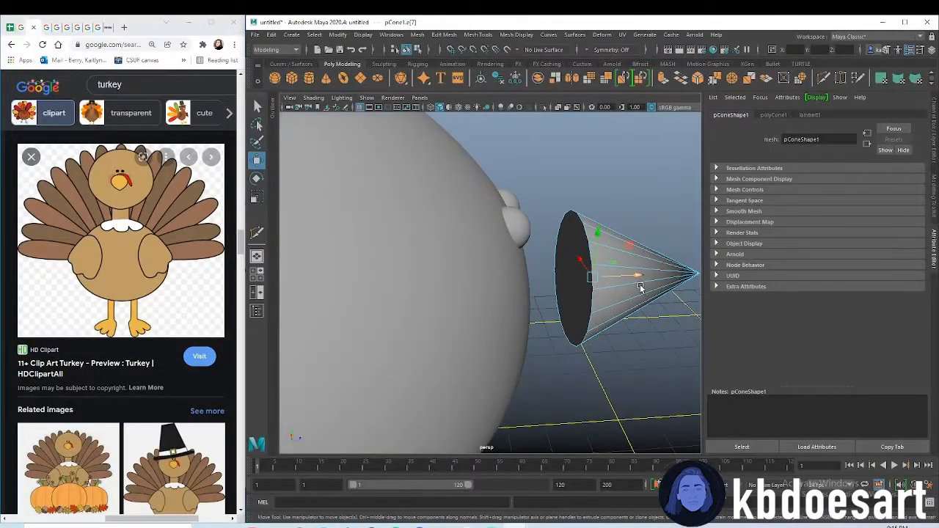
Extrude the base face of the beak cone backward toward the head
left_click_drag(640, 288, 537, 264, "alt")
right_click_drag(537, 264, 516, 290)
left_click(540, 289)
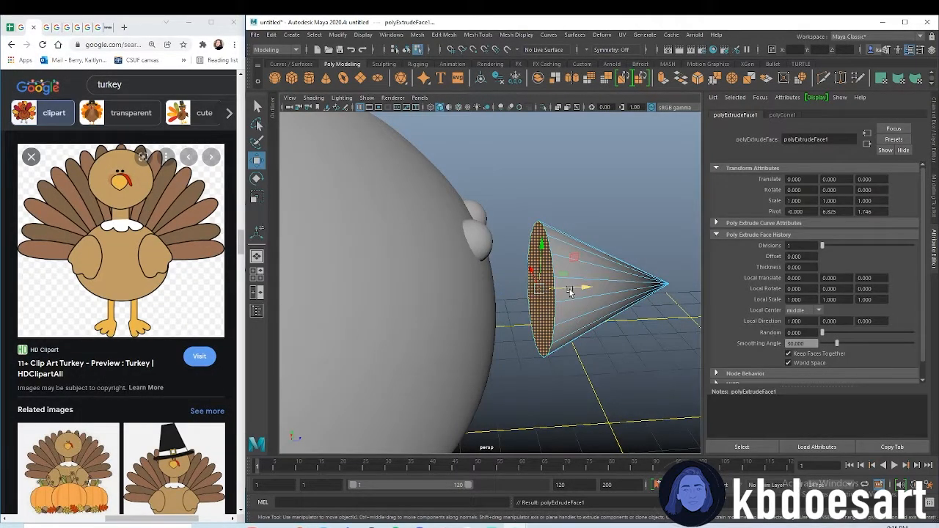
left_click_drag(570, 291, 524, 287)
Scale the beak uniformly to about 0.354, rotate it to about 119.106 in X and seat it below the eyes at about Y 6.720
right_click_drag(536, 279, 590, 233)
key("r")
left_click_drag(604, 291, 476, 279)
key("e")
key("w")
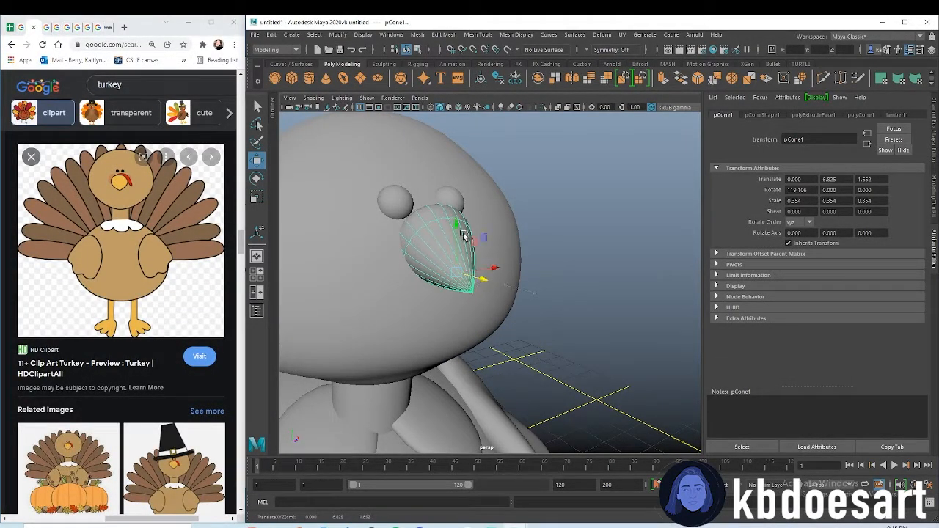
left_click_drag(463, 235, 472, 289)
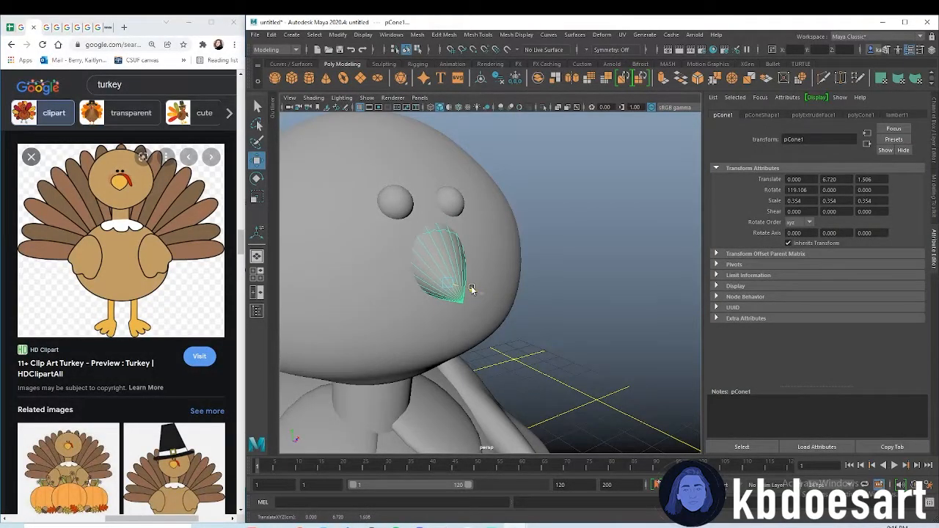
Centre the beak beneath the eyes in the front view by shifting it to about X -0.038
left_click(579, 221)
left_click_drag(561, 310, 498, 271, "alt")
scroll(547, 311, "down", 3)
key("space")
key("space")
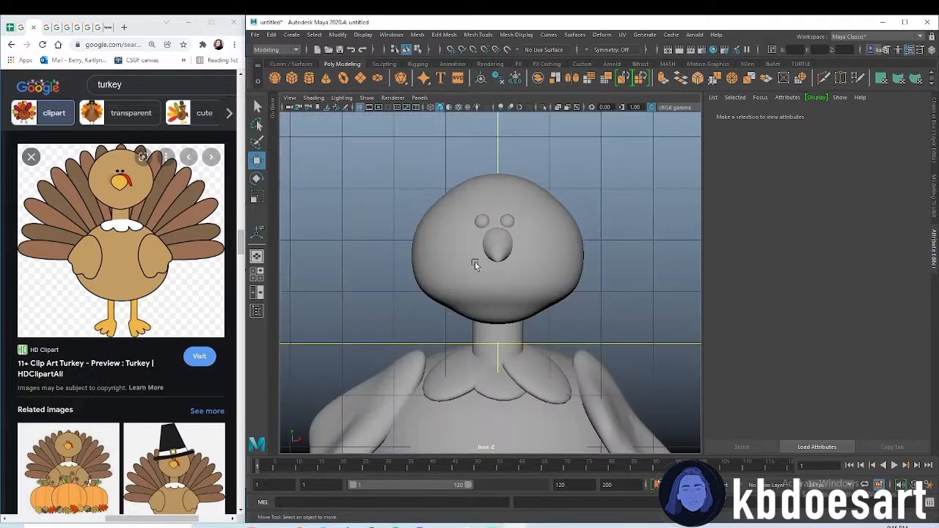
left_click(496, 242)
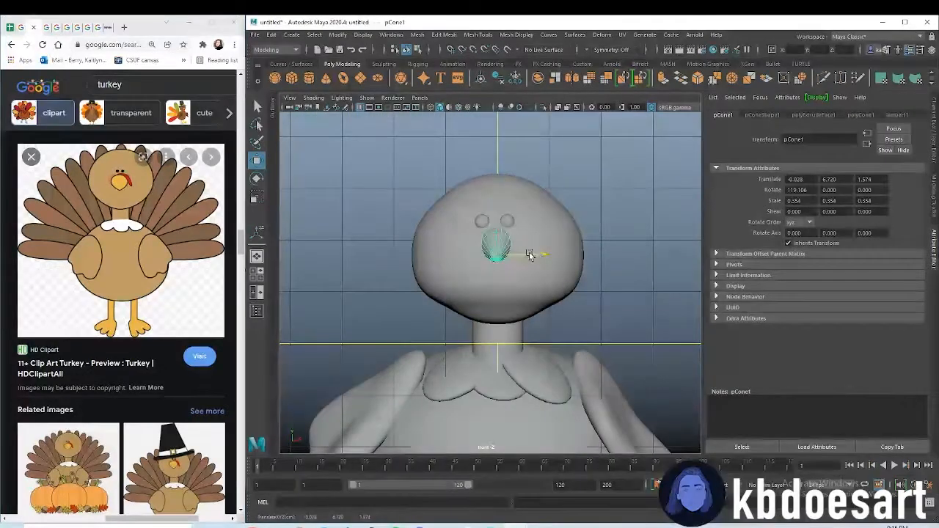
left_click(598, 178)
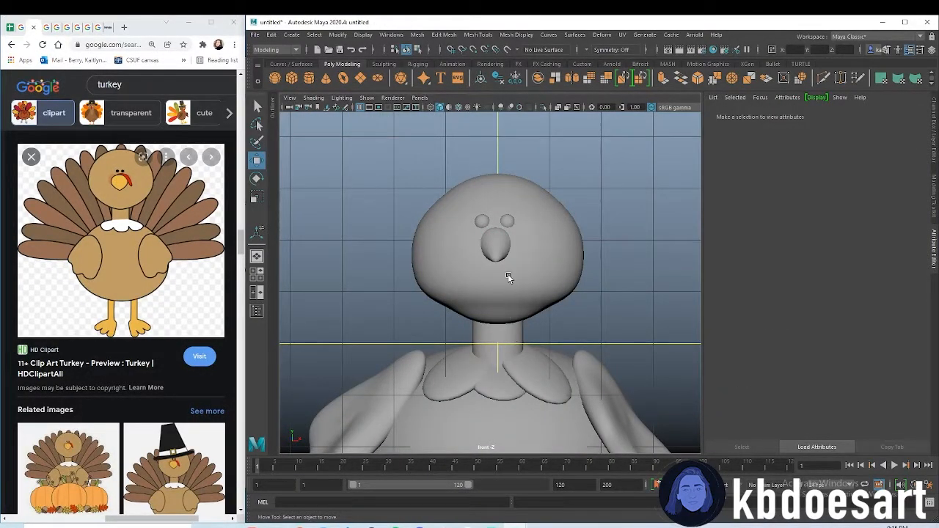
key("space")
key("space")
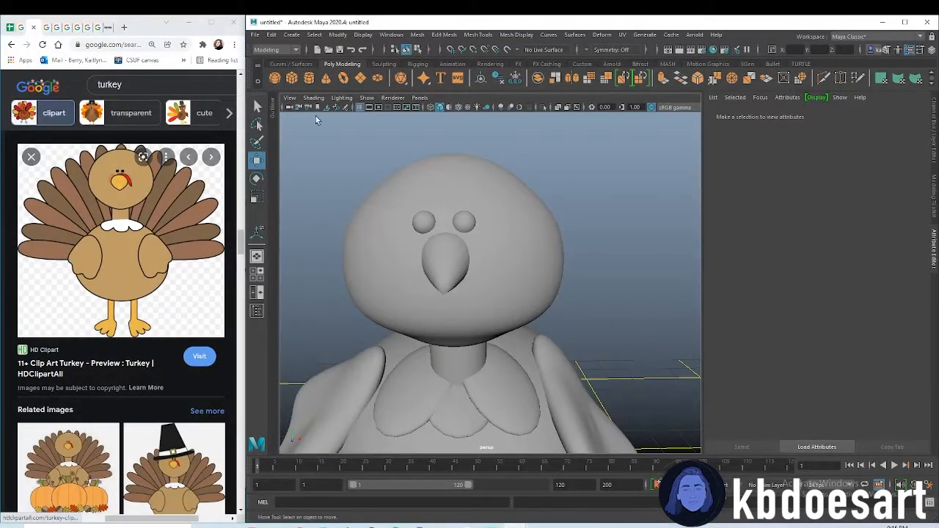
Create a polygon sphere above the head at about Y 9.390, stretched to about 4.143 in X and flattened to about 0.239 in Y
left_click(275, 77)
scroll(490, 286, "down", 5)
left_click_drag(481, 345, 625, 208)
key("r")
scroll(517, 224, "up", 5)
scroll(580, 206, "down", 2)
left_click_drag(478, 170, 480, 197)
scroll(557, 244, "down", 1)
scroll(557, 244, "down", 1)
left_click_drag(558, 244, 547, 276, "alt")
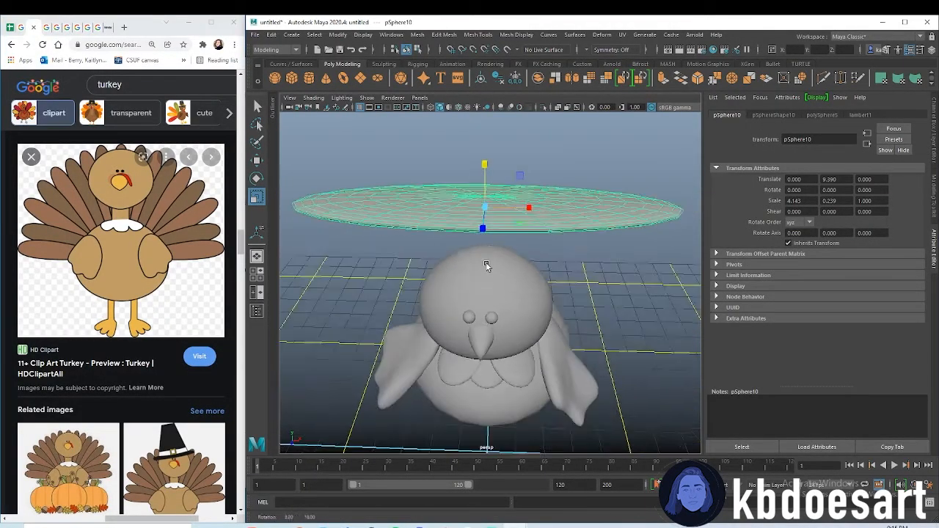
Shrink the flattened sphere uniformly to about 1.023 in X and move it in front of the eyes at about X 0.589, Y 7.400, Z 1.647
left_click_drag(485, 209, 335, 189)
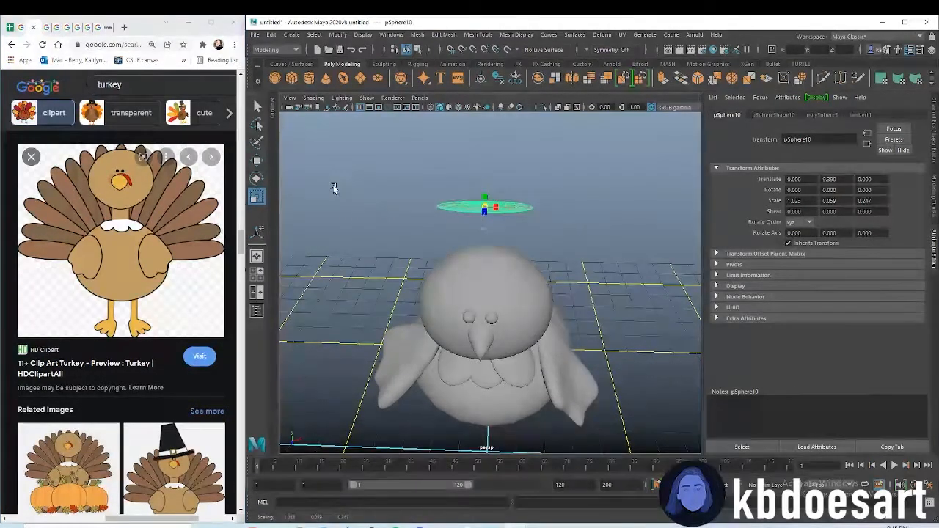
key("w")
left_click_drag(482, 170, 544, 334)
scroll(511, 366, "up", 1)
Shorten the flattened sphere to about 0.584 in X and move it against the face at about X 0.356, Y 7.232, Z 1.399
key("r")
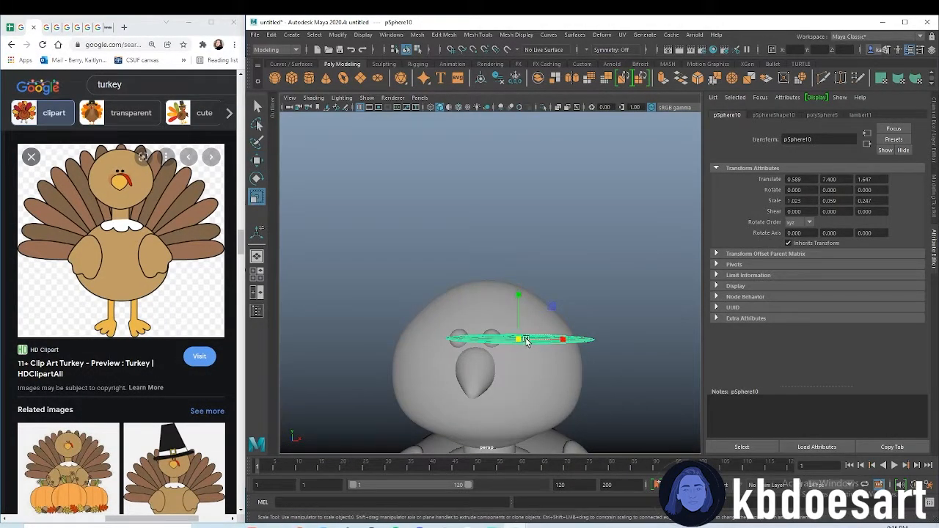
left_click_drag(560, 340, 523, 342)
key("w")
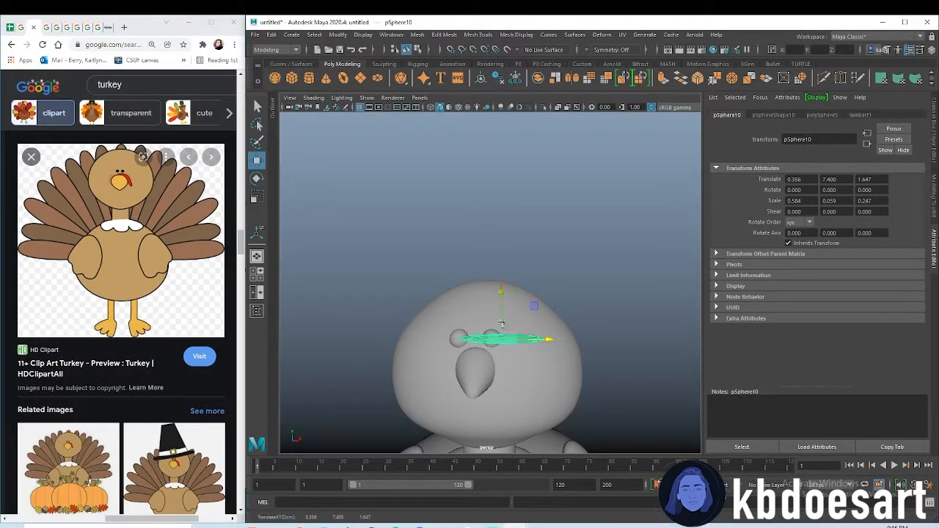
left_click_drag(502, 308, 502, 318)
left_click_drag(493, 349, 553, 342, "alt")
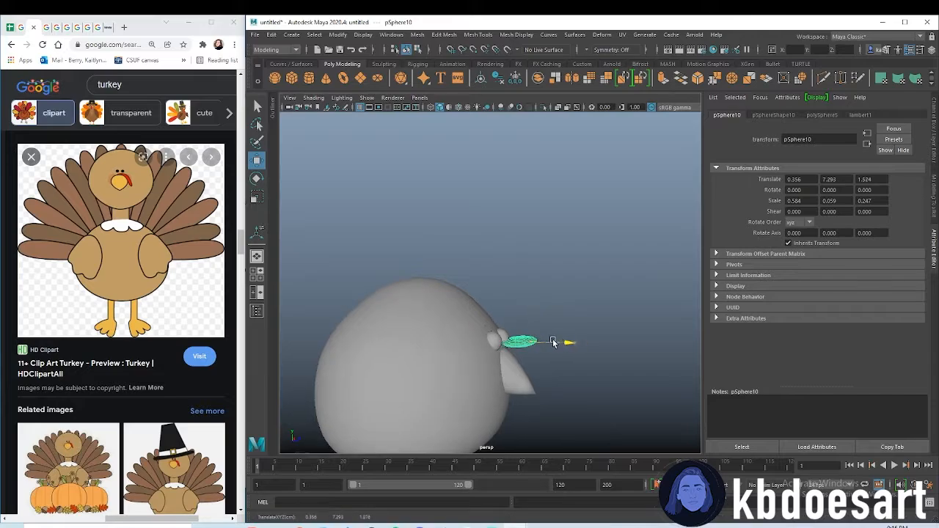
left_click_drag(515, 306, 515, 301)
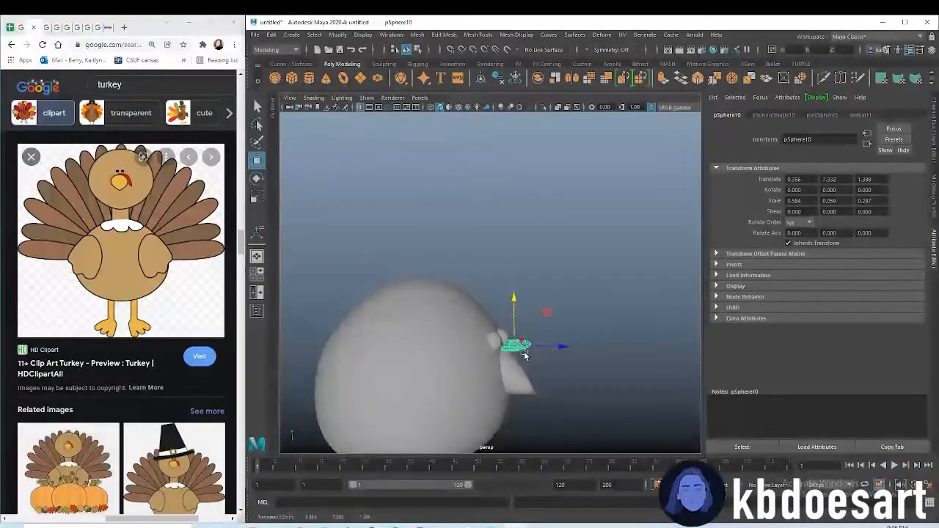
left_click_drag(582, 345, 540, 344)
Scale the flattened sphere uniformly down to about 0.436, 0.044, 0.184
middle_click_drag(542, 340, 498, 270, "alt")
left_click_drag(498, 271, 454, 309, "alt")
key("r")
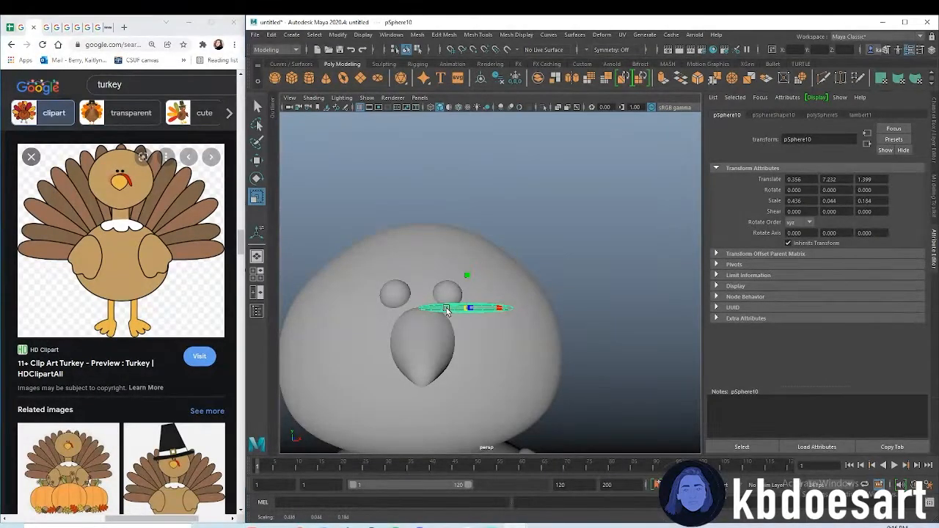
key("w")
Lower the beak slightly and move the flattened sphere to its upper edge at about X 0.242, Y 7.165
left_click(454, 321)
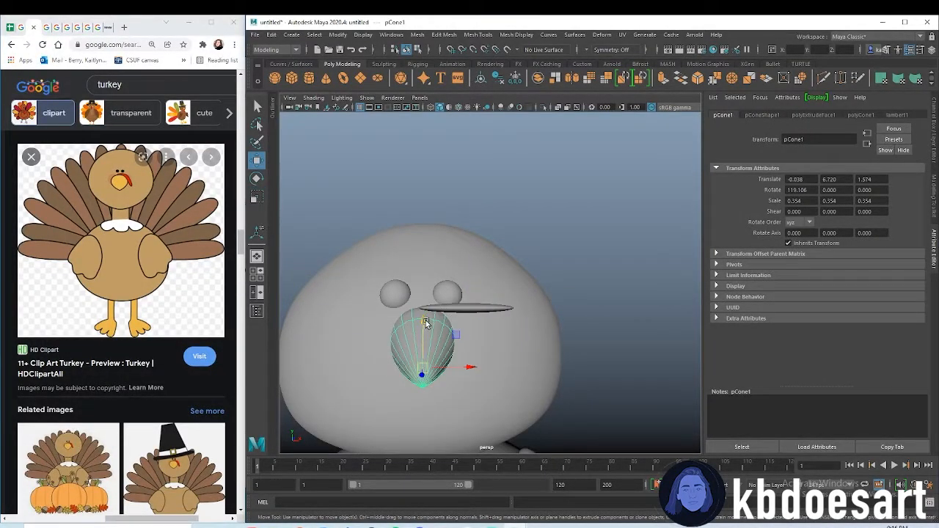
left_click(458, 311)
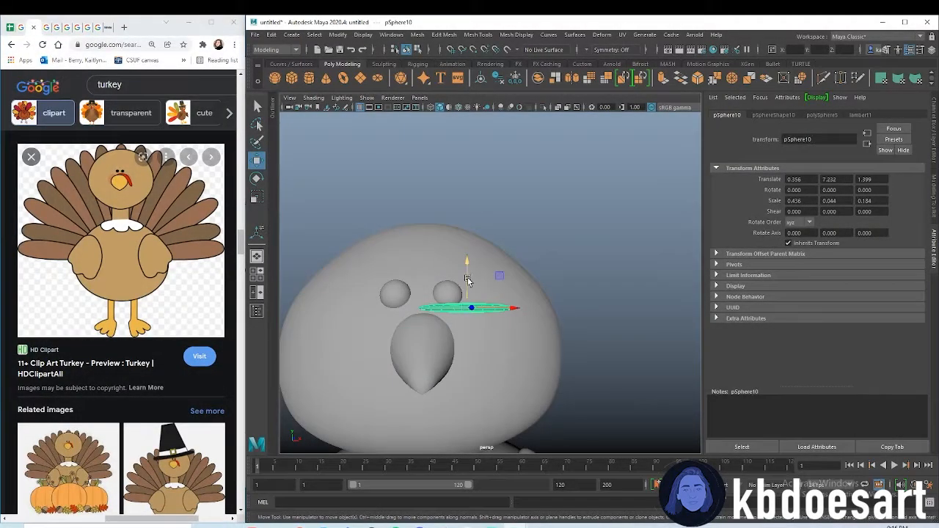
left_click_drag(468, 280, 470, 292)
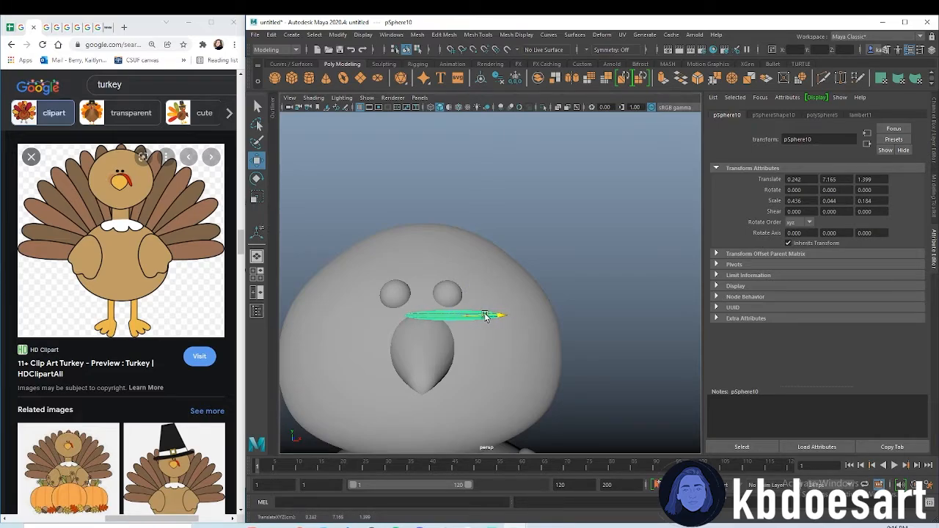
left_click(586, 309)
Bend the flattened sphere into a curved wattle by moving and rotating its outer-end faces downward with soft selection
left_click_drag(418, 325, 506, 275, "alt")
left_click(492, 248)
right_click_drag(493, 248, 492, 274)
left_click_drag(492, 274, 498, 286, "alt")
right_click_drag(499, 286, 570, 261, "alt")
left_click_drag(482, 216, 559, 279)
key("e")
left_click_drag(515, 218, 535, 242)
key("w")
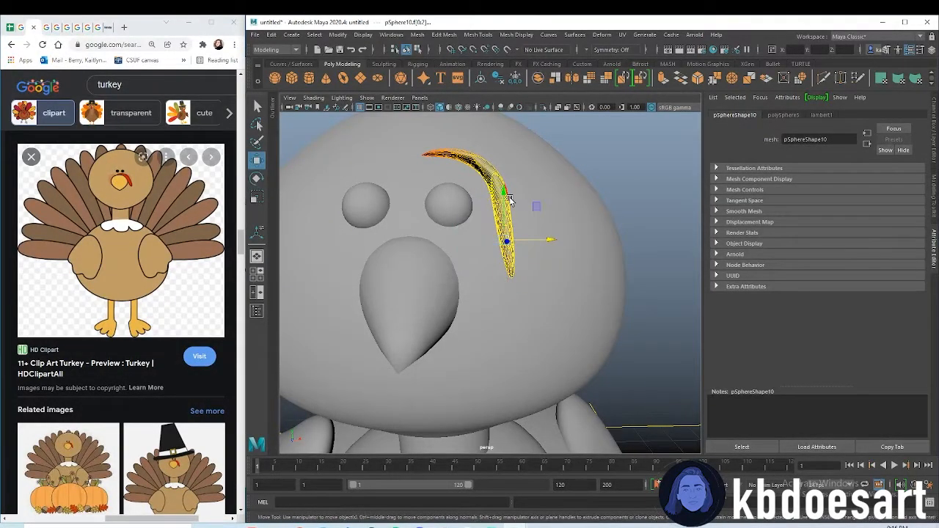
Move the whole wattle onto the beak at about X 0.087, Y 6.707 and adjust its scale to fit against it
key("F8")
left_click_drag(478, 198, 511, 270)
left_click_drag(509, 318, 475, 319)
left_click_drag(432, 283, 534, 334)
key("r")
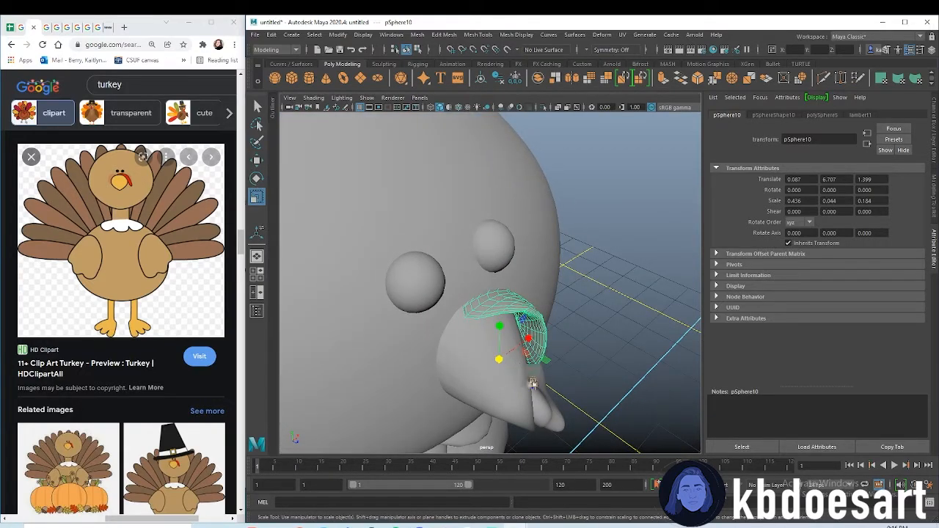
left_click_drag(534, 384, 512, 371)
key("w")
left_click(566, 335)
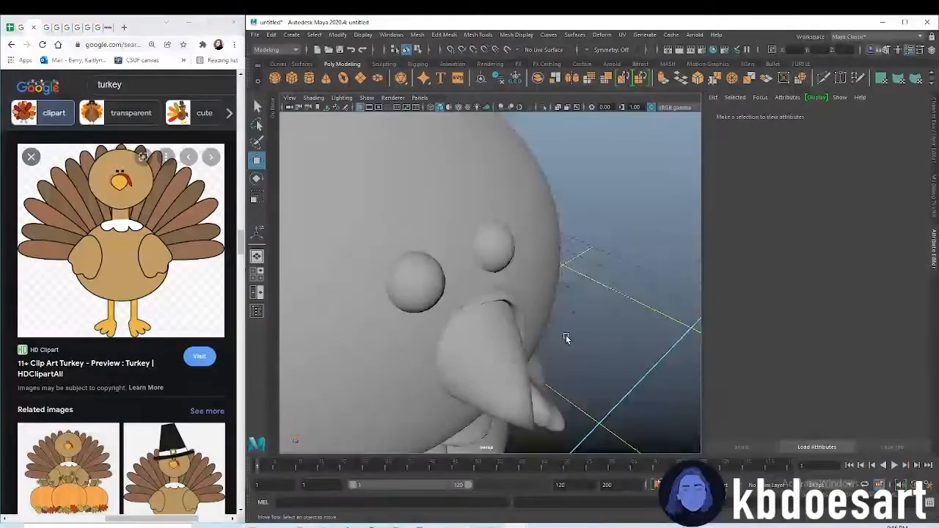
Create a polygon cube for a tail feather and raise it above the turkey's head to about Y 9.326
left_click_drag(566, 334, 503, 272, "alt")
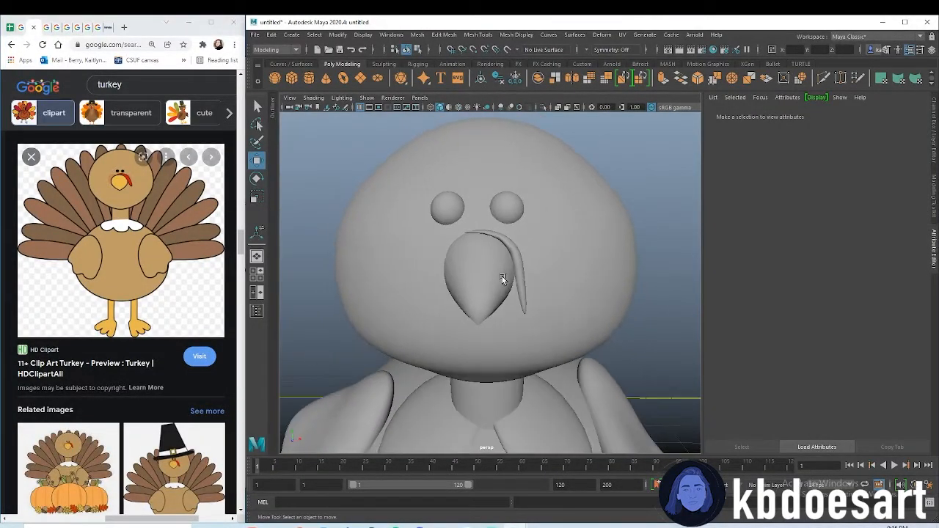
key("space")
key("space")
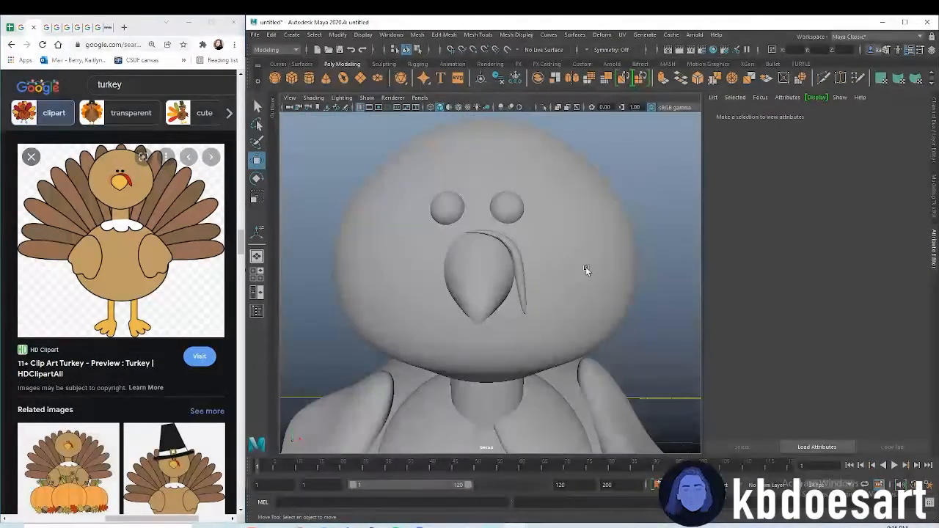
right_click_drag(587, 270, 386, 252, "alt")
left_click_drag(398, 267, 487, 292, "alt")
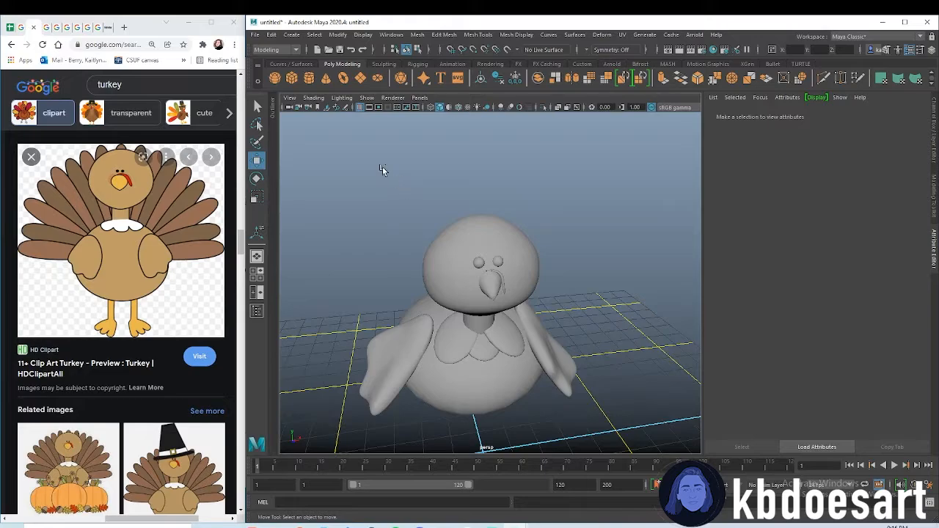
left_click(291, 77)
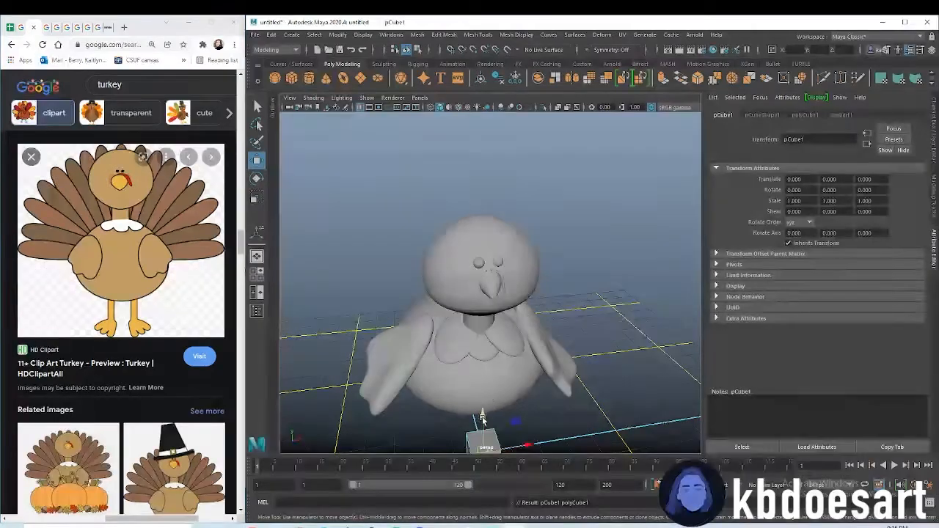
left_click_drag(482, 388, 484, 118)
Cut a vertical edge loop through the middle of the cube with Multi-Cut and switch the cube to vertex selection
left_click_drag(519, 312, 507, 282, "alt")
right_click_drag(499, 245, 490, 250, "shift")
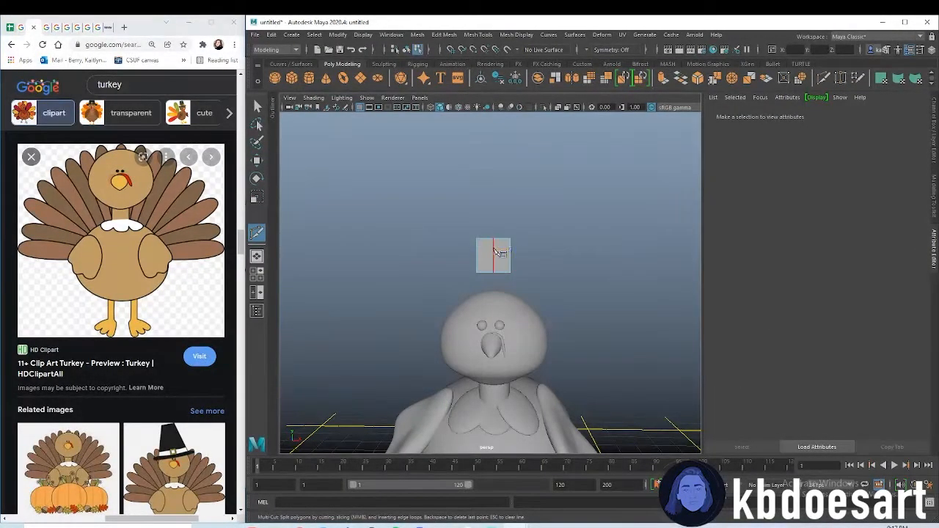
key("q")
scroll(491, 233, "up", 4)
mouse_move(517, 235)
left_mouse_down("alt")
mouse_move(532, 263)
mouse_move(519, 264)
mouse_move(512, 238)
left_mouse_up("alt")
right_click_drag(495, 210, 494, 213)
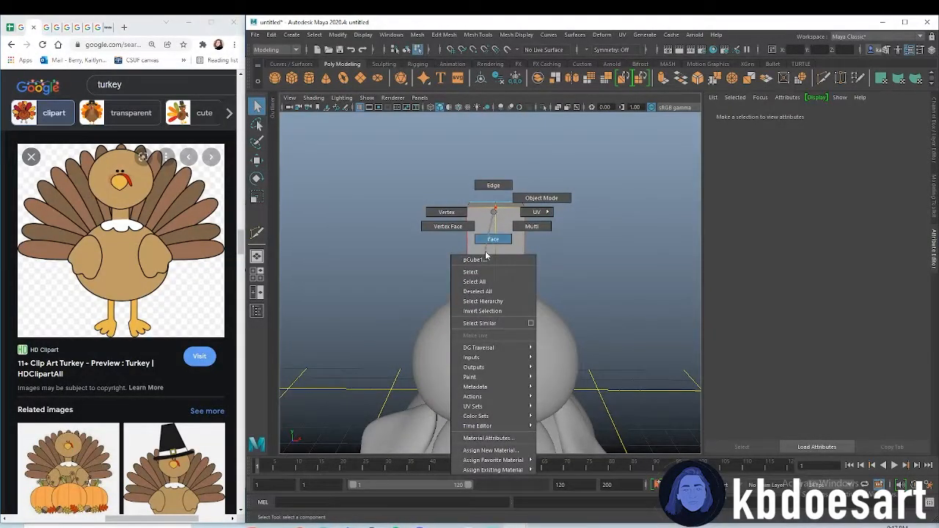
right_click_drag(486, 255, 456, 215)
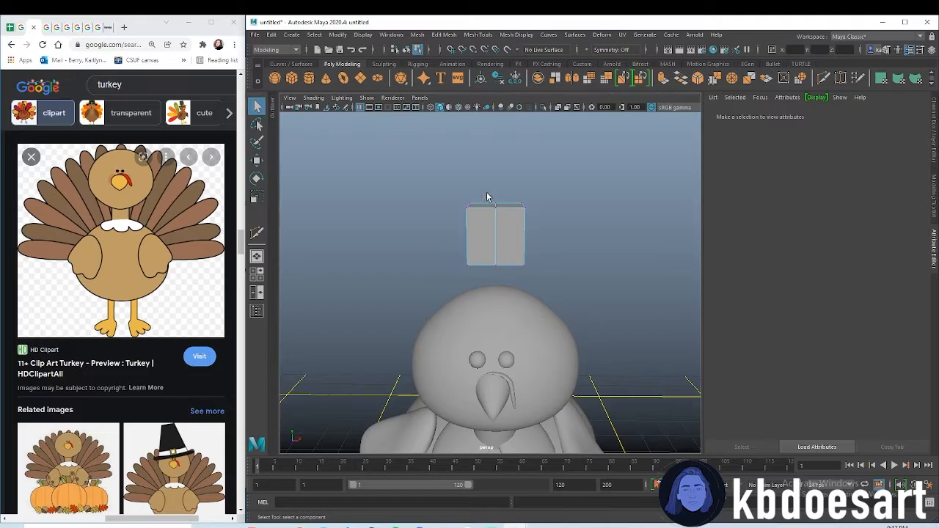
scroll(501, 217, "up", 2)
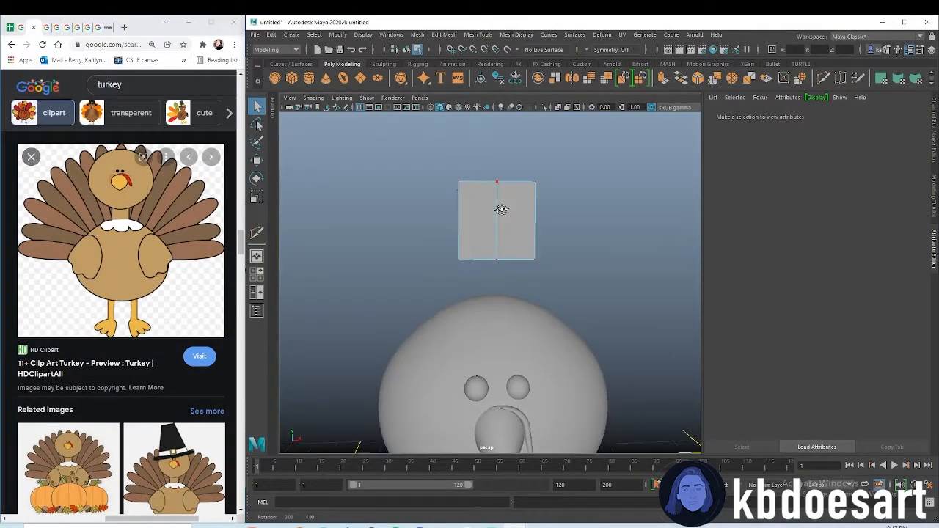
Try to form the feather tip by raising only one upper middle vertex and previewing the cube smoothed
left_click(501, 182)
key("w")
scroll(570, 266, "down", 2)
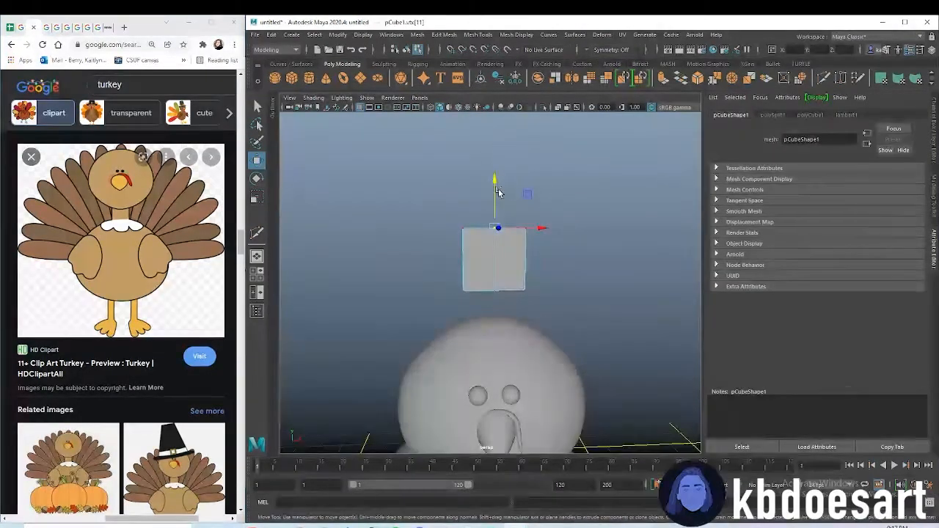
left_click_drag(493, 181, 638, 254)
key("3")
key("ctrl+z")
key("ctrl+z")
left_click_drag(539, 274, 475, 261, "alt")
key("1")
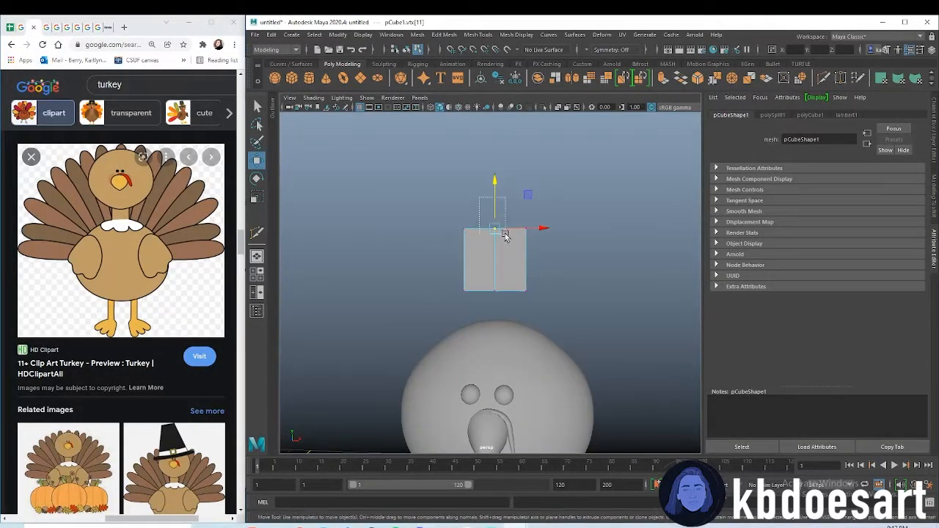
Raise both upper middle vertices of the cube to form a pointed tip, preview it smoothed and return to object mode
left_click_drag(504, 205, 492, 154)
key("3")
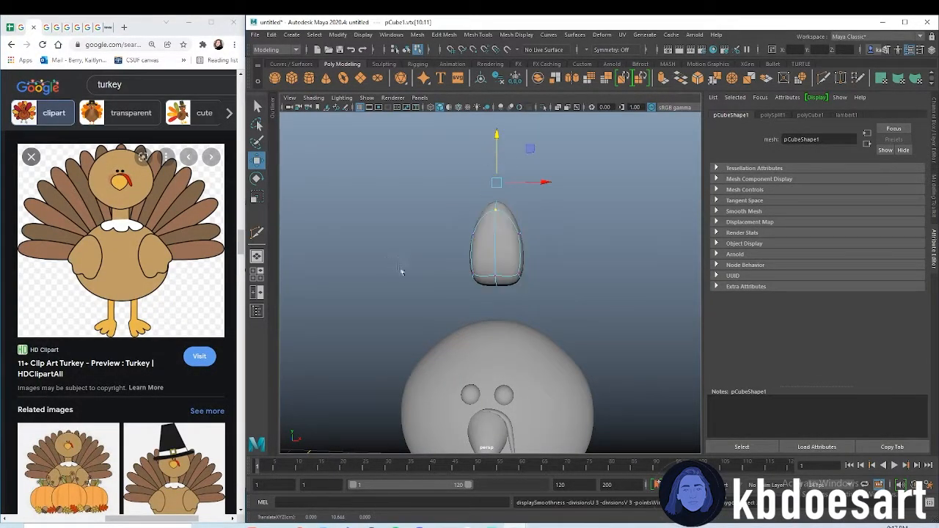
left_click_drag(400, 268, 426, 268, "alt")
right_click(471, 229)
left_click(493, 218)
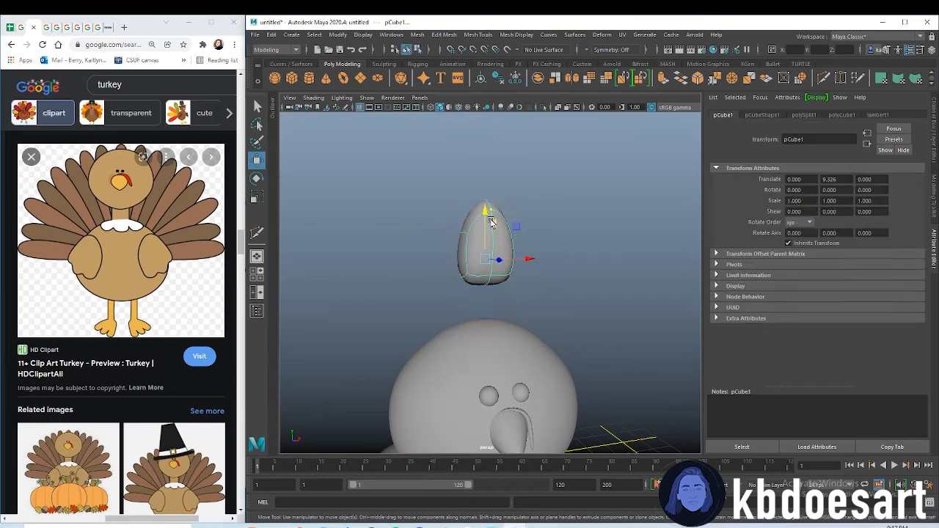
Scale the feather to about 1.170 in X and 2.045 in Y
key("r")
left_click_drag(486, 212, 487, 147)
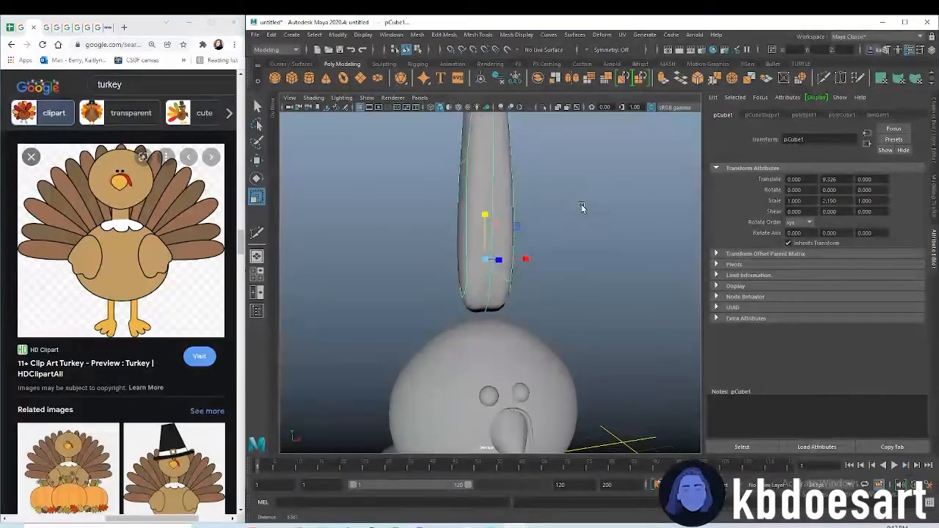
left_click_drag(581, 204, 488, 239, "alt")
left_click_drag(512, 296, 700, 320, "alt")
left_click_drag(471, 280, 441, 279)
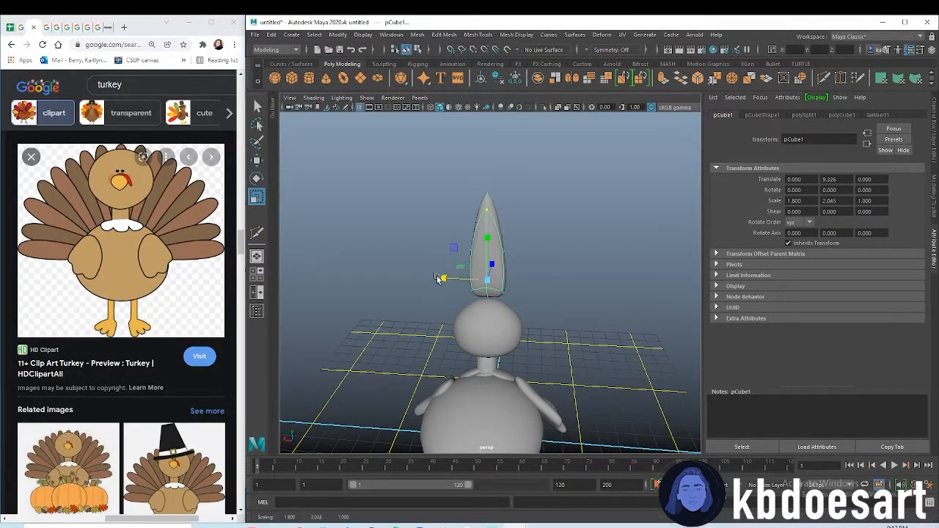
left_click_drag(519, 299, 352, 279, "alt")
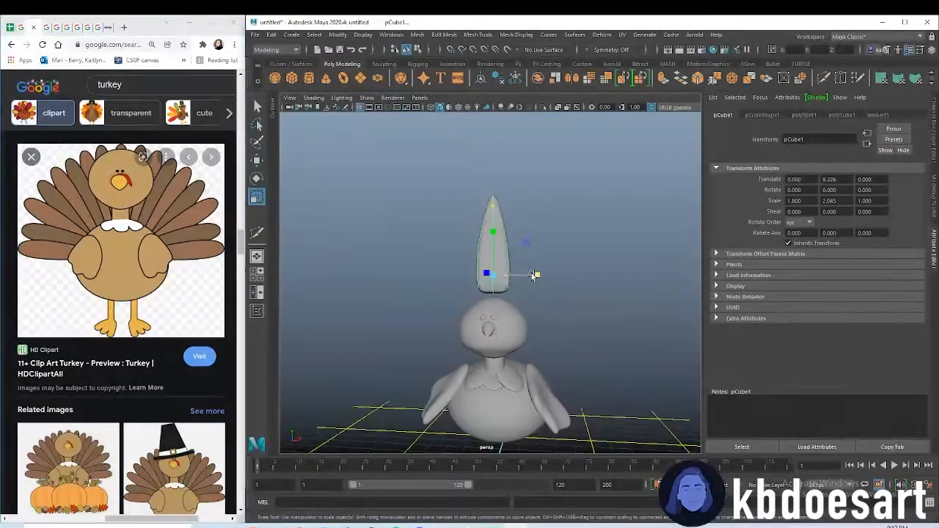
left_click_drag(533, 275, 517, 275)
Try to bevel the edges around the feather's pointed tip on the unsmoothed mesh
scroll(452, 193, "up", 4)
middle_click_drag(464, 189, 475, 283, "alt")
left_click_drag(475, 282, 525, 283, "alt")
key("1")
left_click_drag(464, 244, 494, 248, "alt")
right_click_drag(470, 196, 425, 196)
left_click_drag(506, 229, 499, 256, "alt")
left_click(465, 187)
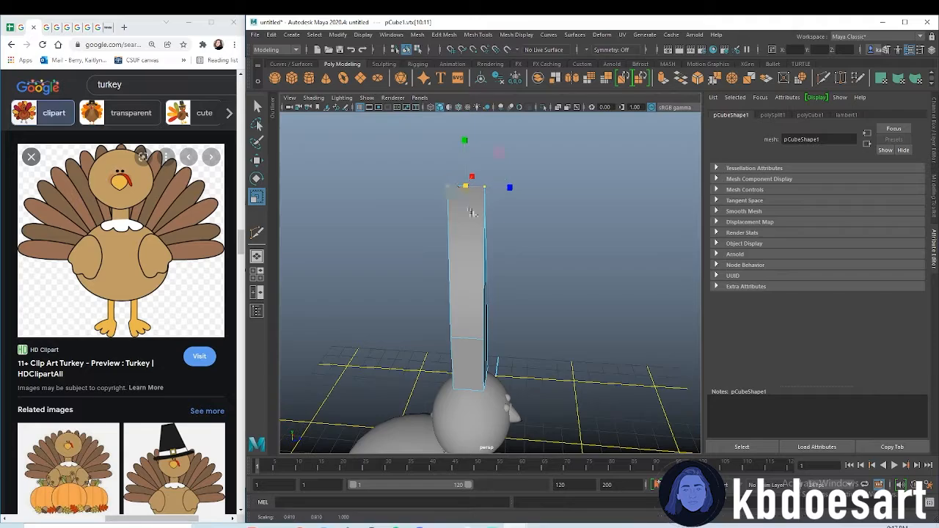
left_click(449, 194)
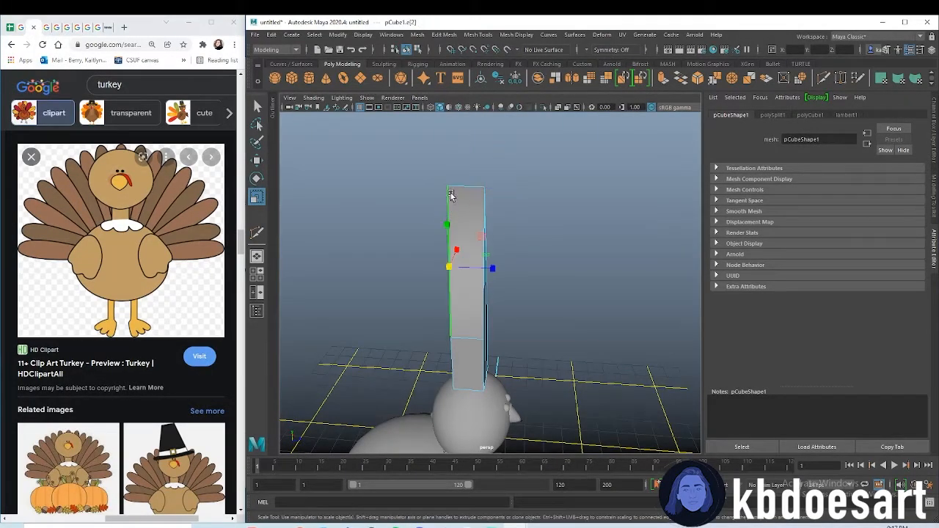
key("ctrl+b")
left_click_drag(521, 308, 444, 293, "alt")
left_click(580, 237)
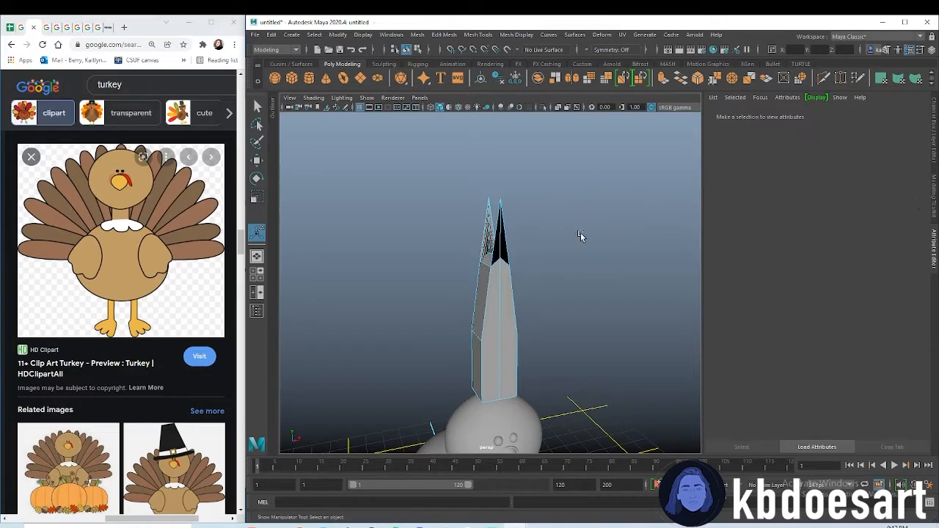
left_click_drag(468, 236, 583, 233, "alt")
key("ctrl+z")
key("ctrl+z")
key("ctrl+z")
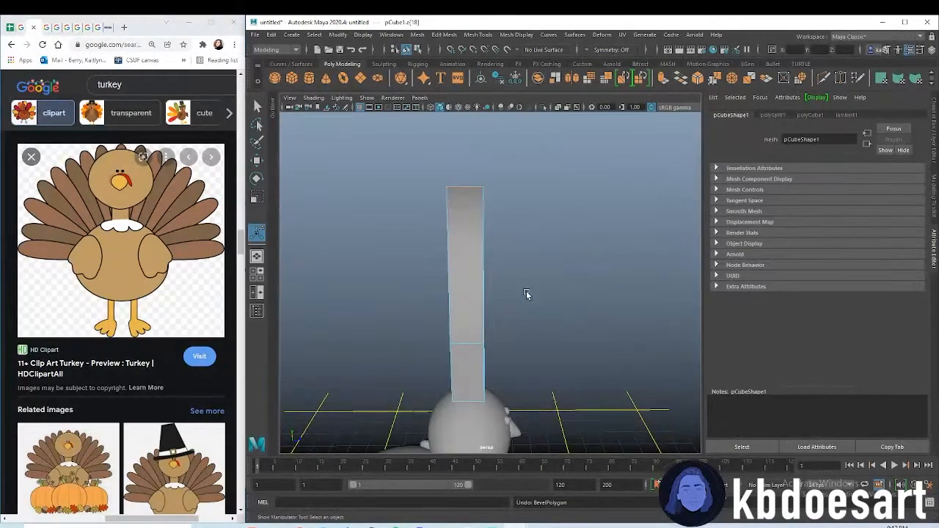
Return the feather to object mode and turn its smooth preview back on
left_click_drag(528, 295, 449, 282, "alt")
scroll(528, 254, "up", 5)
left_click_drag(528, 256, 540, 298, "alt")
scroll(540, 297, "down", 3)
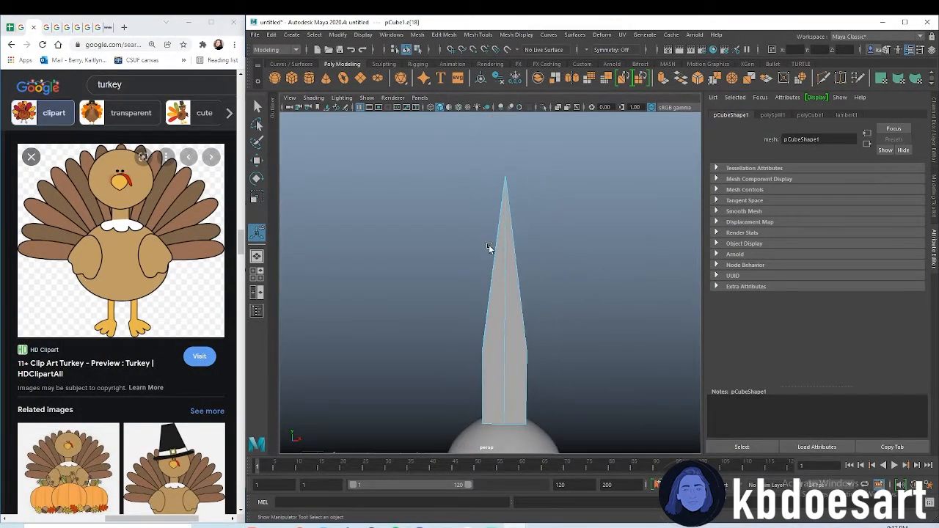
key("w")
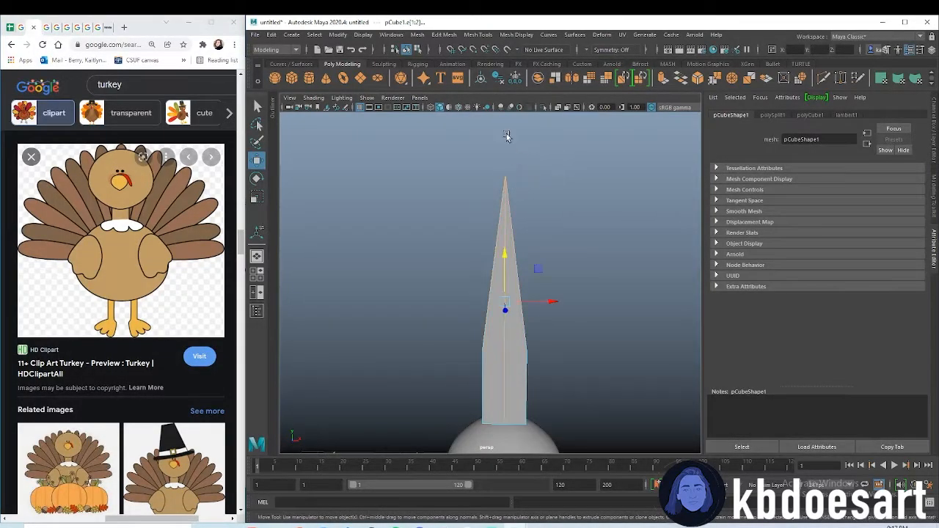
right_click_drag(513, 233, 501, 172)
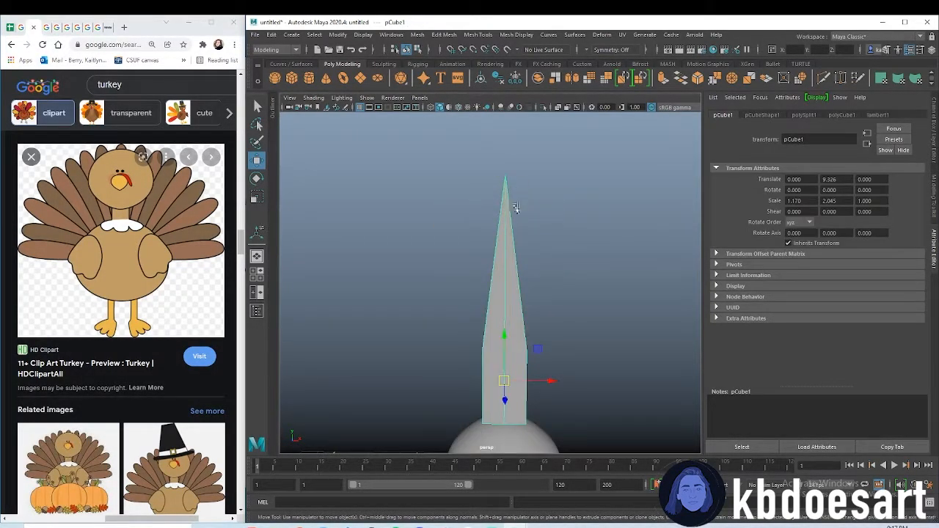
left_click(515, 207)
right_click_drag(514, 206, 512, 234)
left_click(511, 253)
key("3")
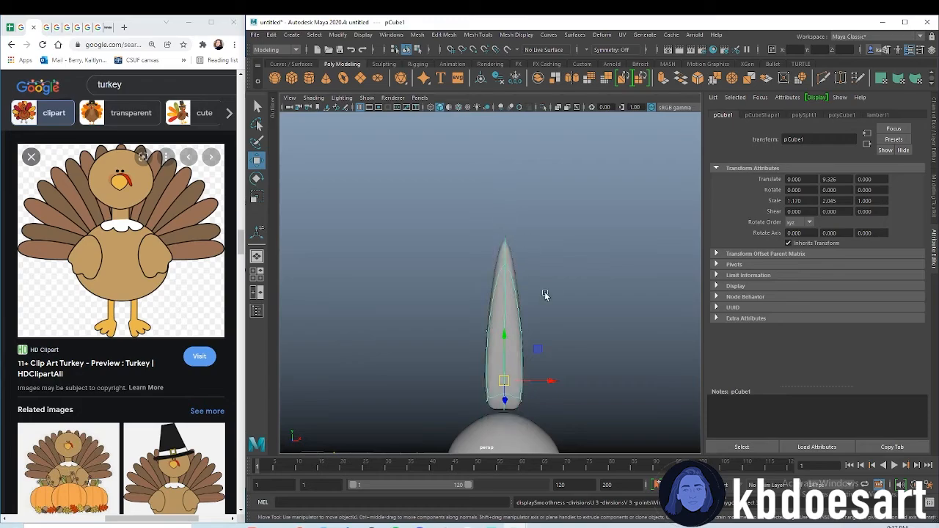
Move the feather behind the body to about Y 4.800, Z -3.809 and lengthen it to a Y scale of about 3.169
left_click_drag(545, 293, 508, 283, "alt")
left_click(577, 346)
left_click_drag(577, 346, 406, 243, "alt")
left_click(501, 258)
left_click(439, 202)
left_click_drag(438, 202, 404, 299, "alt")
left_click(400, 308)
key("r")
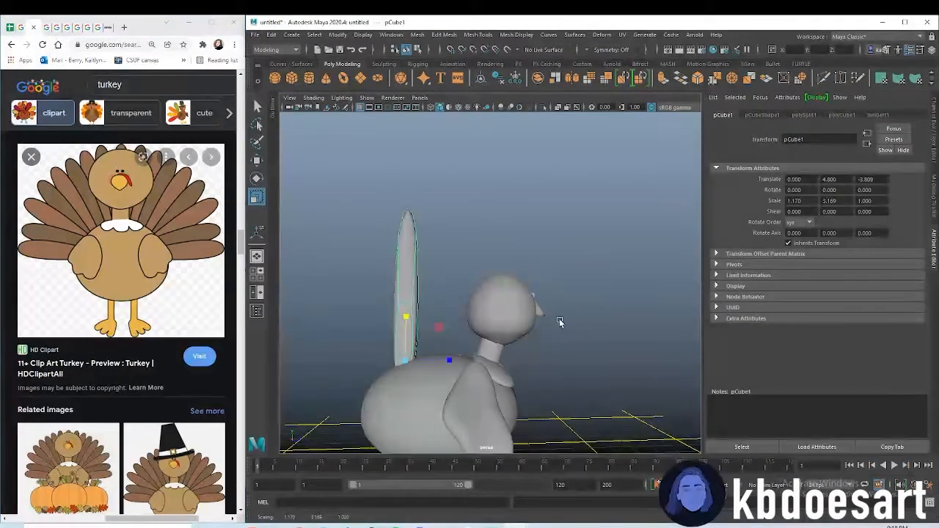
Widen the feather to an X scale of about 1.896
left_click_drag(560, 321, 459, 307, "alt")
left_click(518, 247)
left_click_drag(518, 247, 506, 260, "alt")
left_click(487, 257)
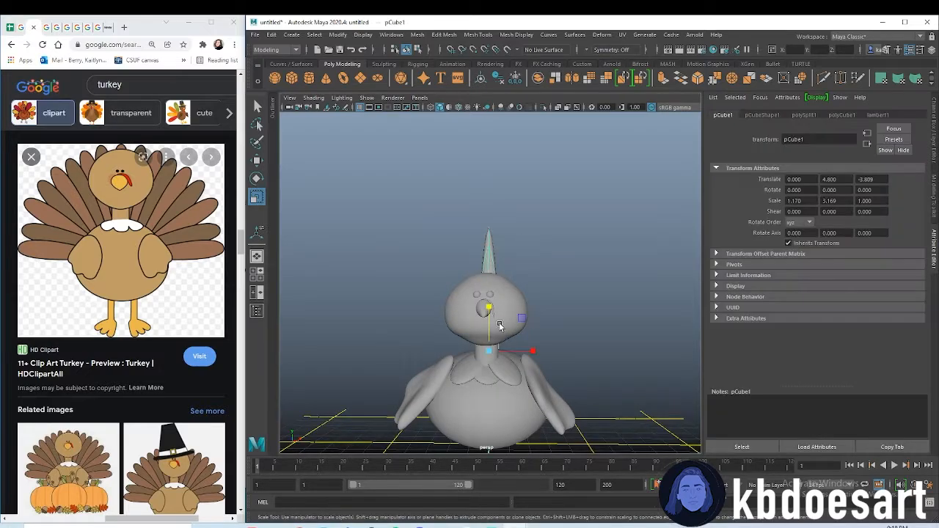
left_click_drag(513, 352, 518, 354)
left_click(522, 349)
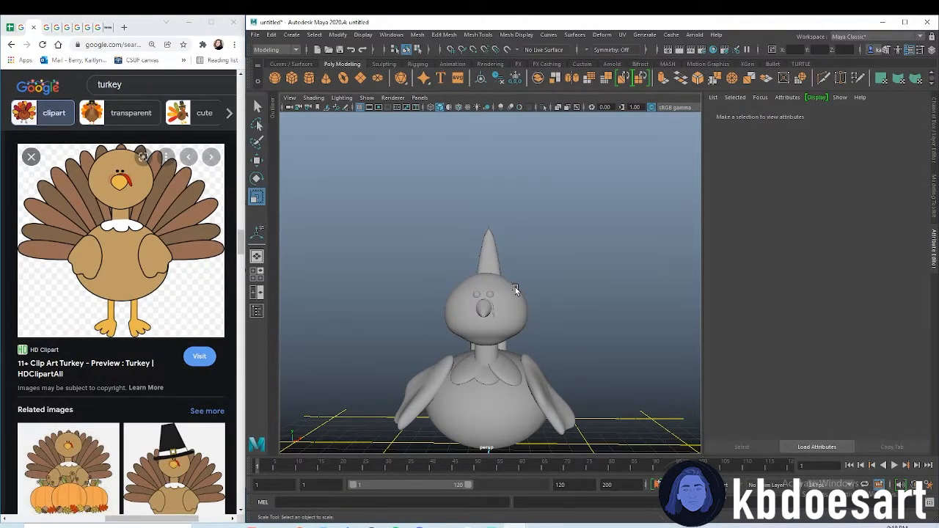
Configure Duplicate Special for the feather with Y rotation 10, Y scale 0 and 8 copies
left_click(490, 245)
left_click(271, 35)
left_click(271, 35)
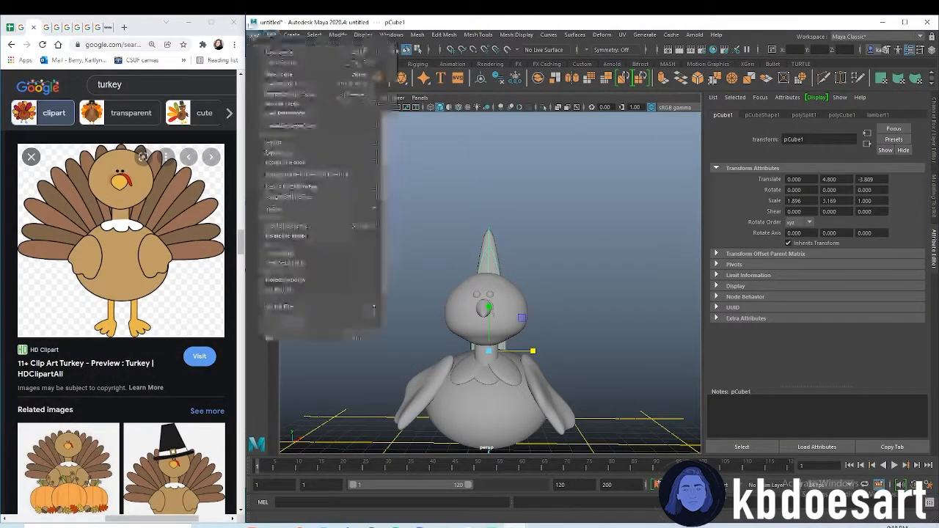
left_click(271, 36)
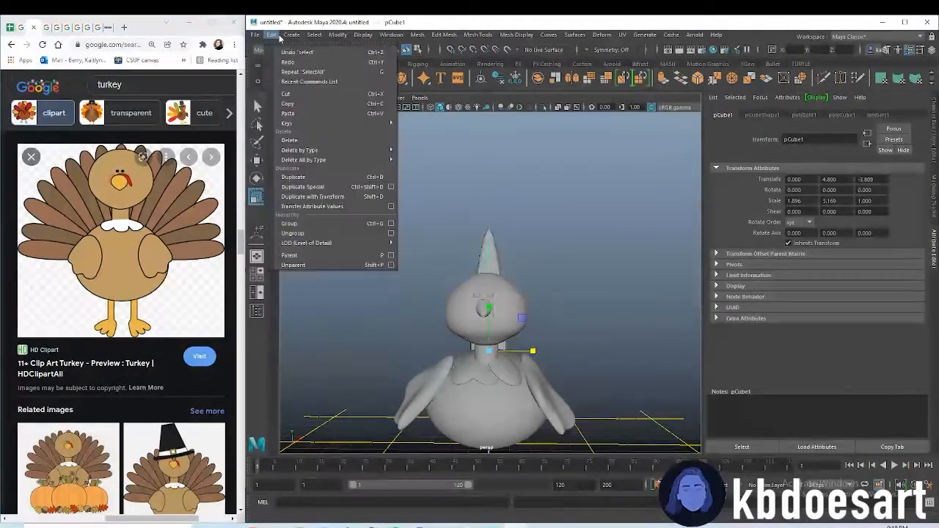
left_click(391, 191)
left_click_drag(203, 182, 743, 94)
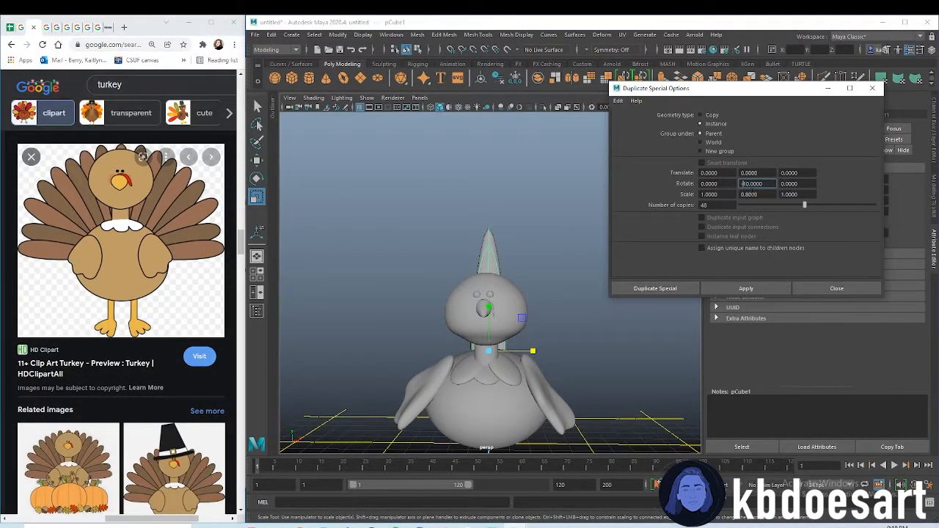
left_click_drag(751, 192, 732, 205)
left_click_drag(734, 205, 647, 203)
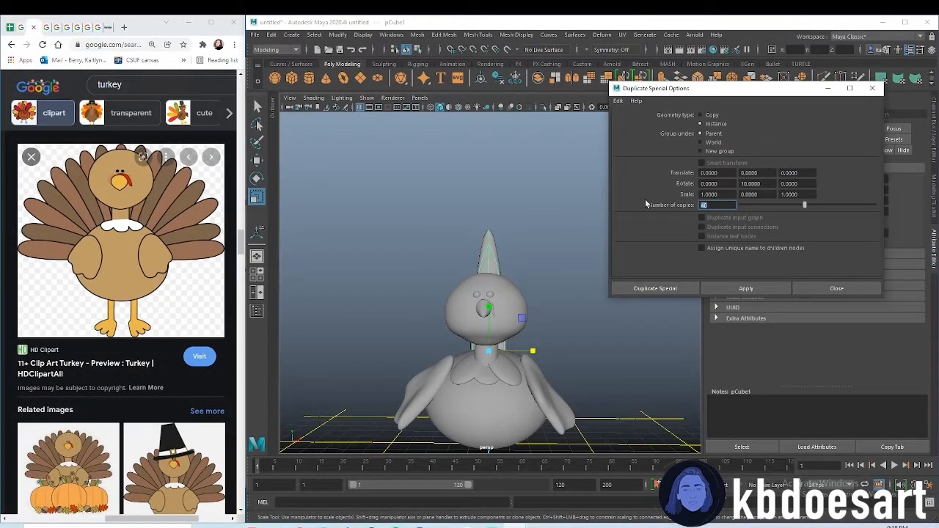
Try to duplicate the feather as instances with the current Duplicate Special settings
left_click(752, 290)
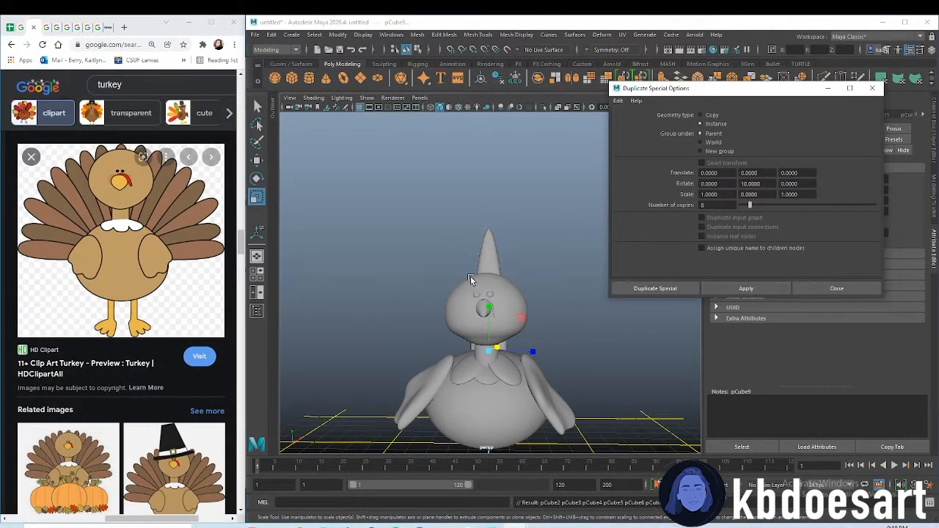
left_click_drag(424, 287, 456, 348, "alt")
key("ctrl+z")
Apply the Mesh Smooth operation to the feather
left_click_drag(576, 355, 305, 375, "alt")
right_click(528, 255)
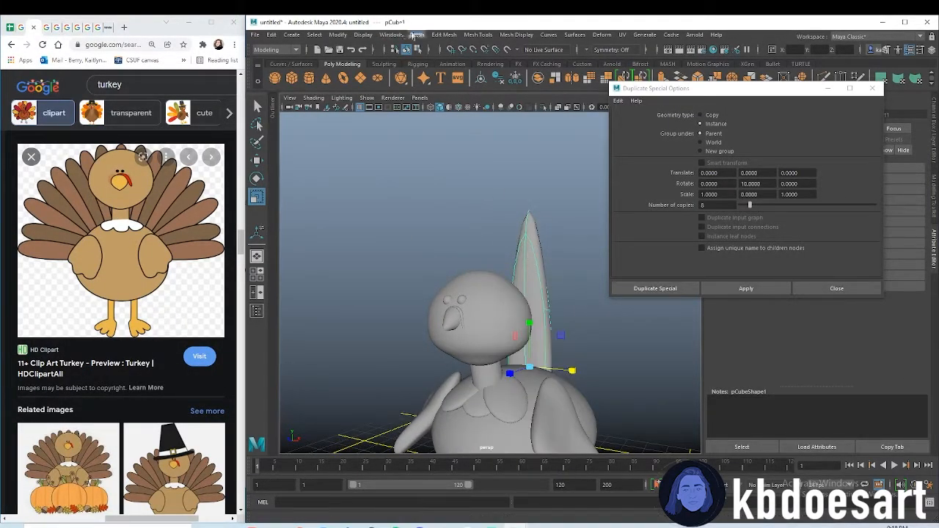
left_click(417, 35)
left_click(469, 144)
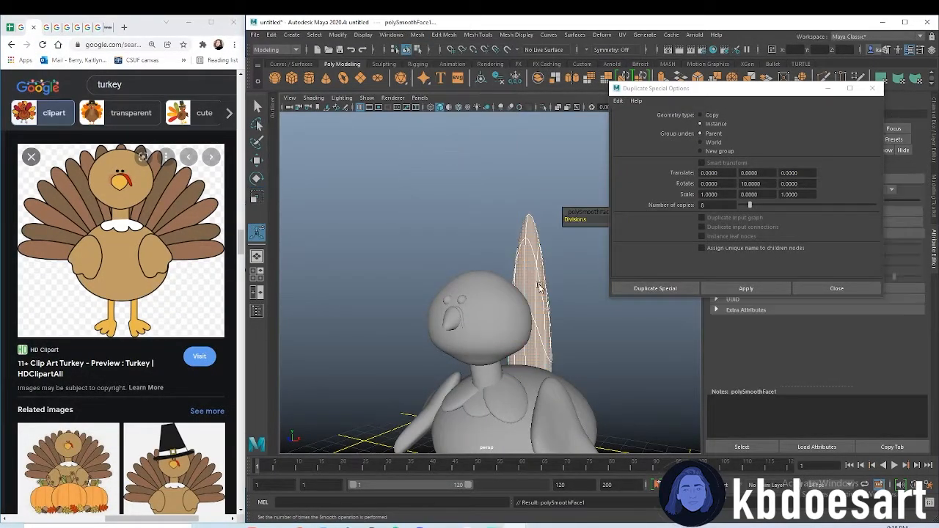
Select the whole feather as an object and delete its construction history
left_click_drag(580, 212, 454, 265, "alt")
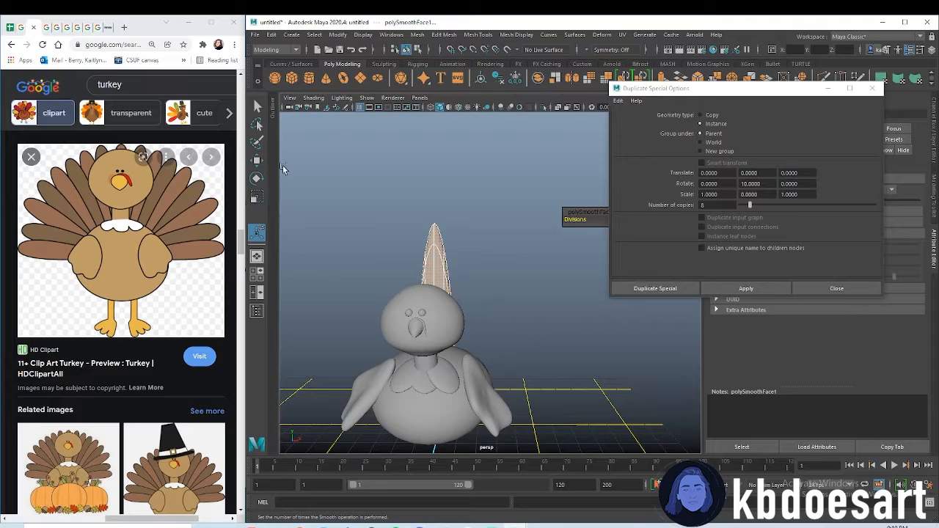
left_click(273, 110)
left_click(326, 283)
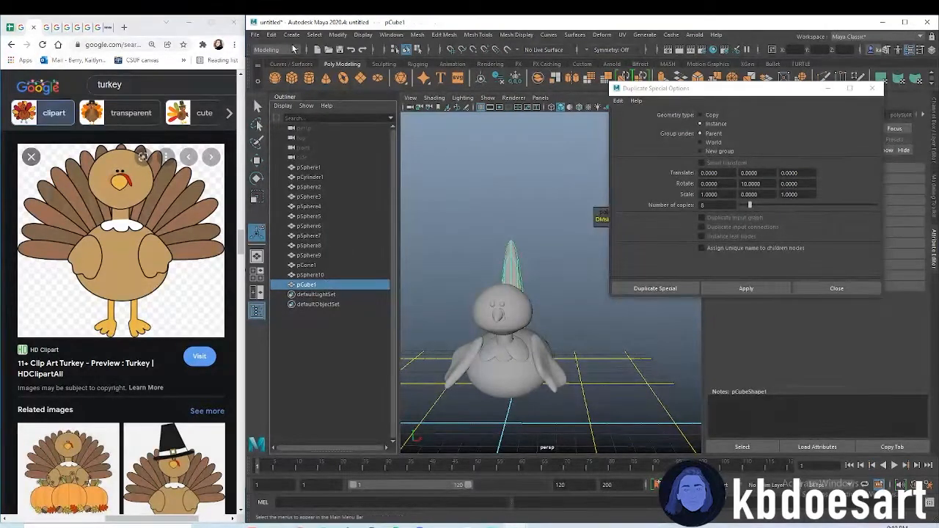
left_click(271, 35)
mouse_move(343, 160)
left_click(446, 161)
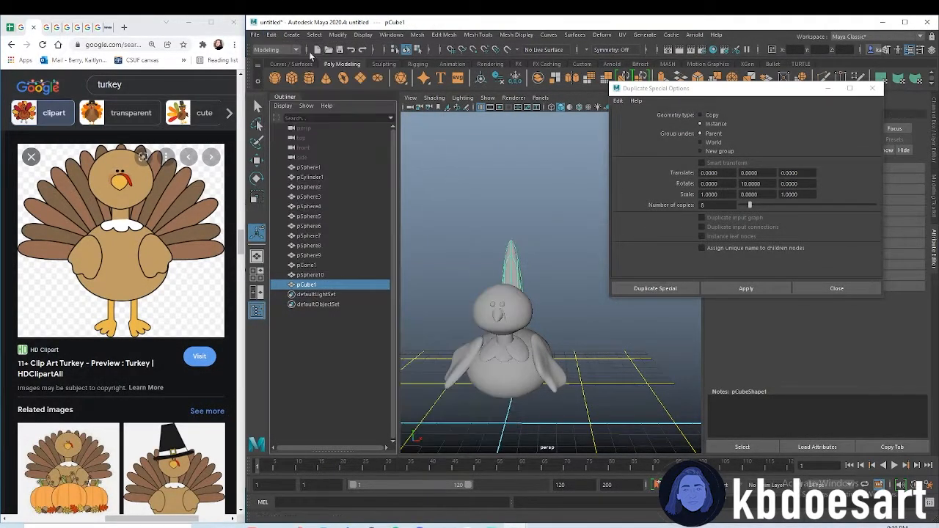
left_click(289, 101)
Try duplicating the feather as 8 instances with Y rotation 10 and Y scale 0, and undo the duplication
scroll(473, 248, "up", 5)
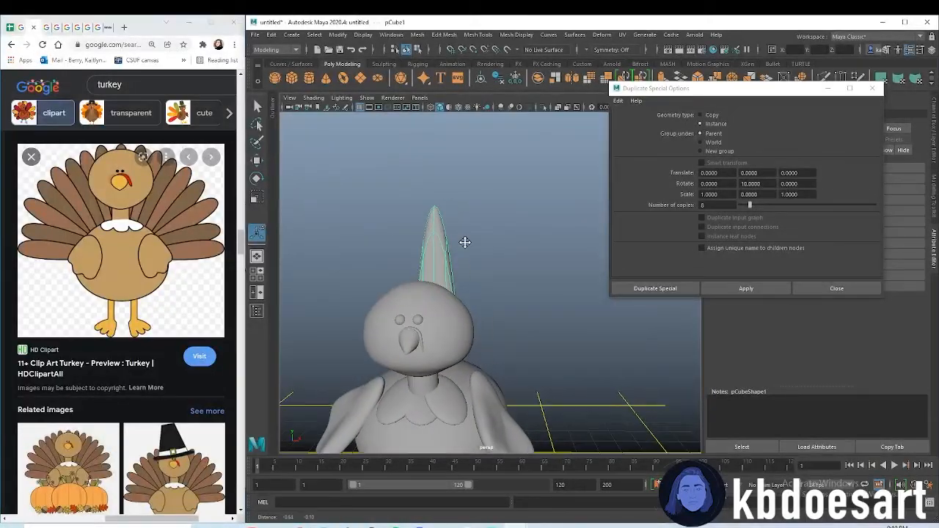
left_click(747, 288)
left_click_drag(410, 295, 501, 293, "alt")
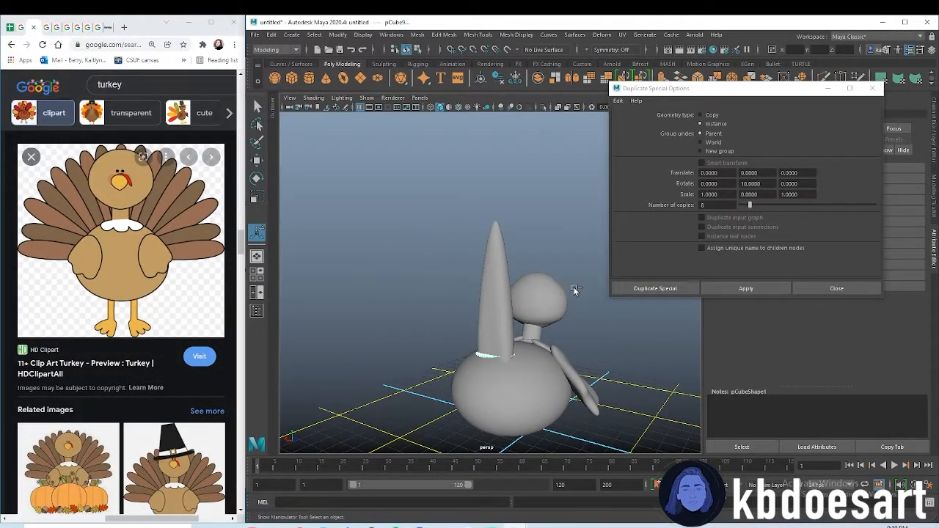
key("ctrl+z")
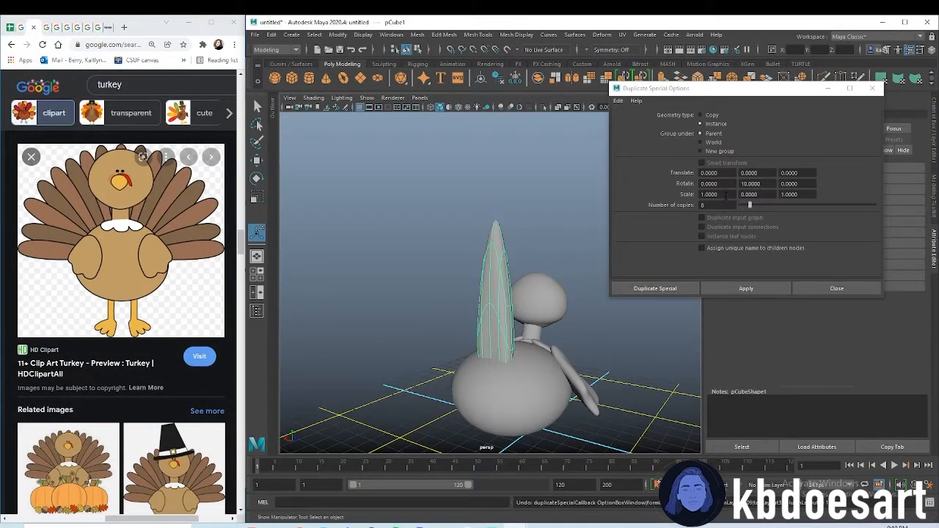
Set the duplicates' Y scale to 1, try 8 feather instances with Y rotation 10, and undo them
double_click(749, 195)
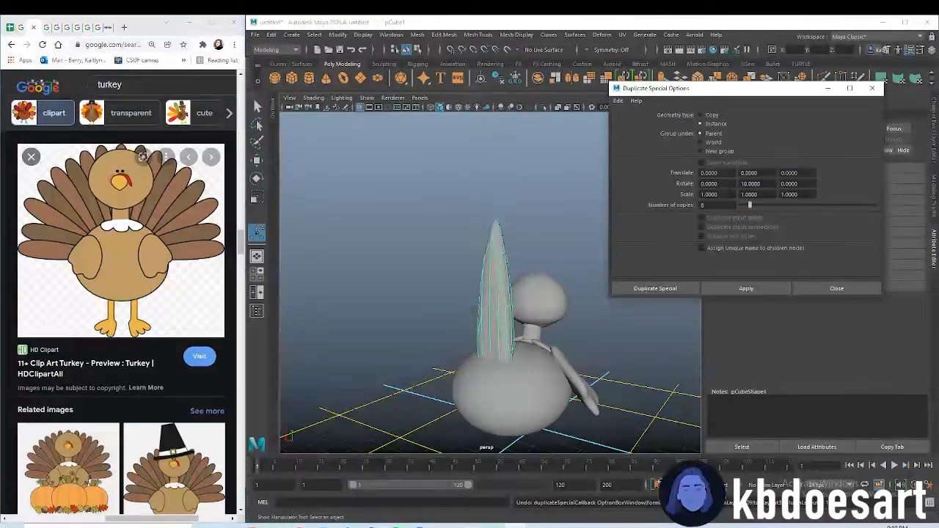
left_click_drag(528, 421, 360, 383, "alt")
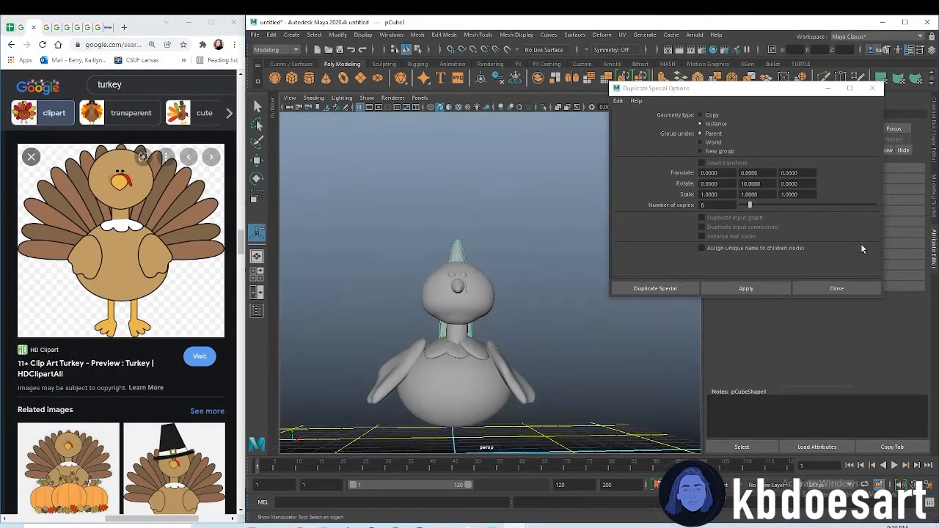
left_click(737, 289)
left_click_drag(601, 297, 502, 336, "alt")
key("ctrl+z")
Change the duplicate rotation to Y 0 and Z 10, try the feather instances, and undo them
left_click_drag(509, 256, 544, 262, "alt")
left_click_drag(768, 184, 710, 178)
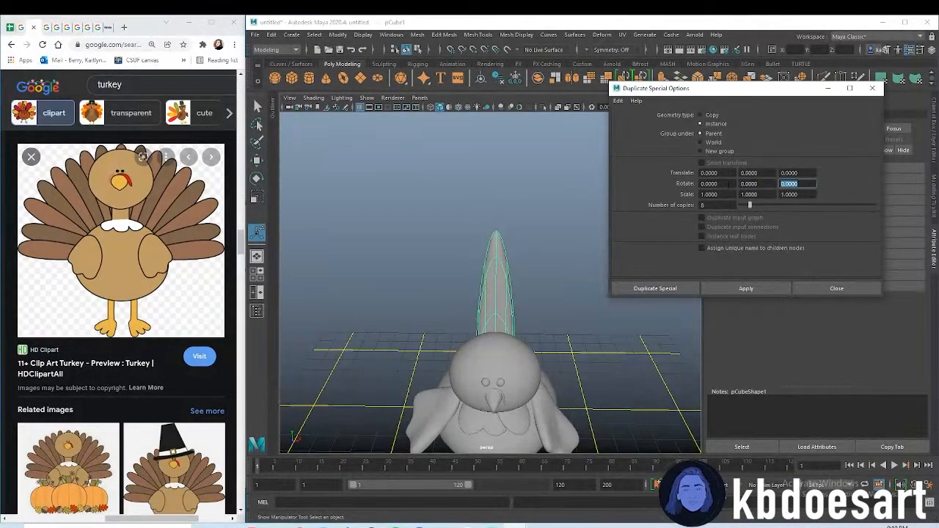
left_click(743, 289)
left_click_drag(555, 355, 559, 330, "alt")
left_click_drag(542, 275, 471, 325, "alt")
key("ctrl+z")
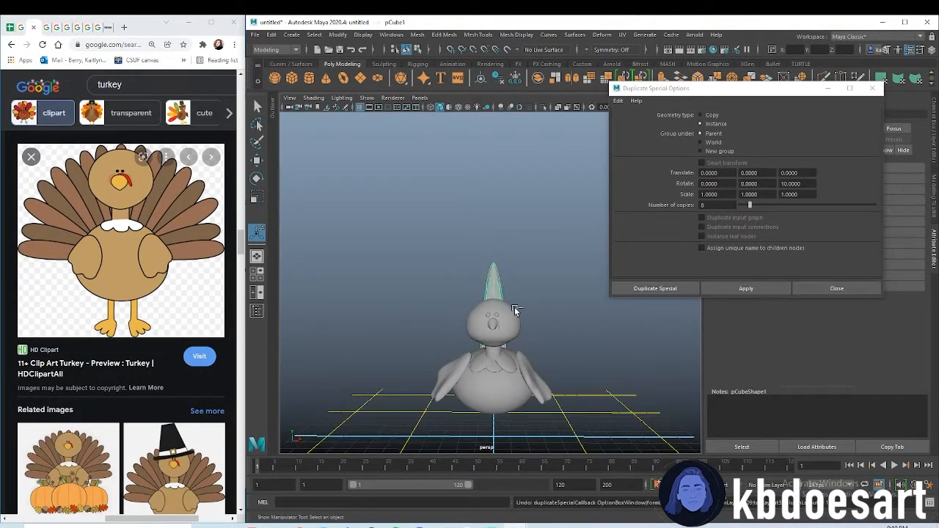
Duplicate the feather as 8 instances with a Z rotation of 15 to fan out one side of the tail
double_click(796, 184)
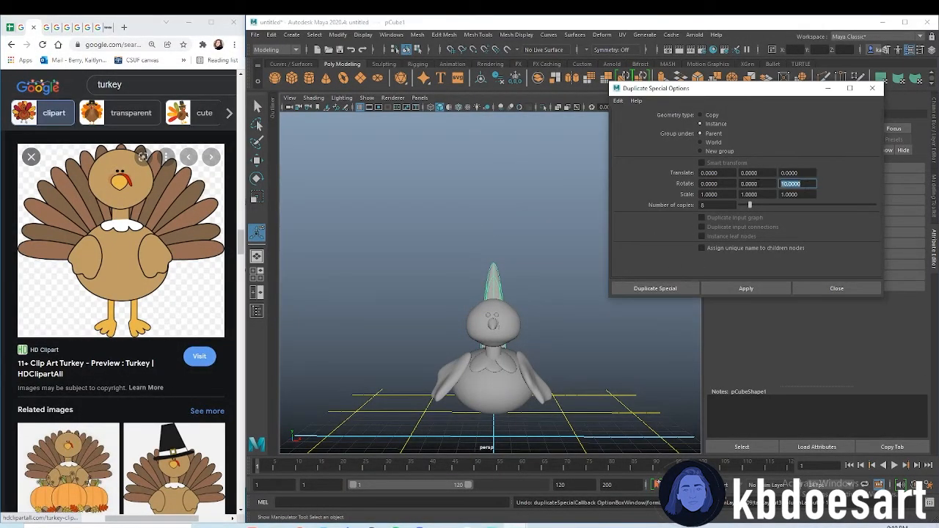
type("15")
key("Return")
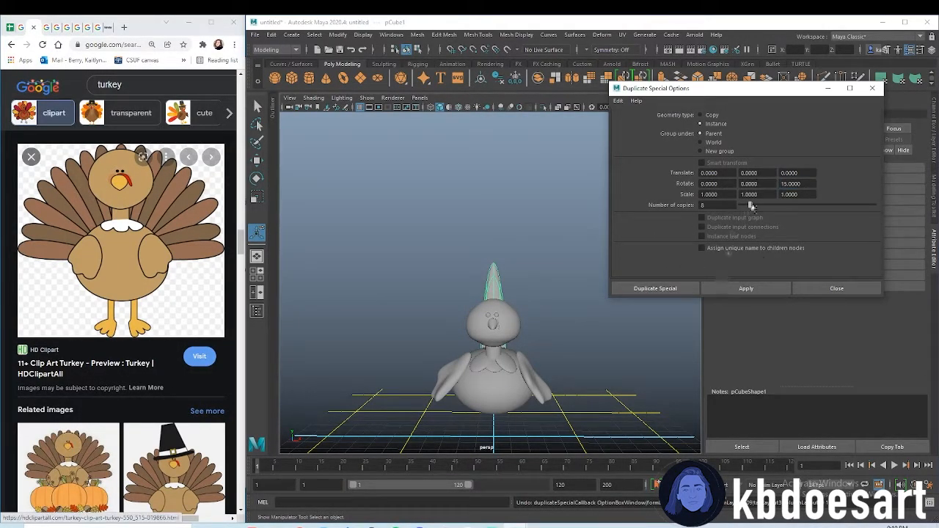
left_click(745, 289)
left_click_drag(539, 294, 486, 299, "alt")
Duplicate another 8 feather instances with a Z rotation of -15 to fan out the other side of the tail
left_click(781, 183)
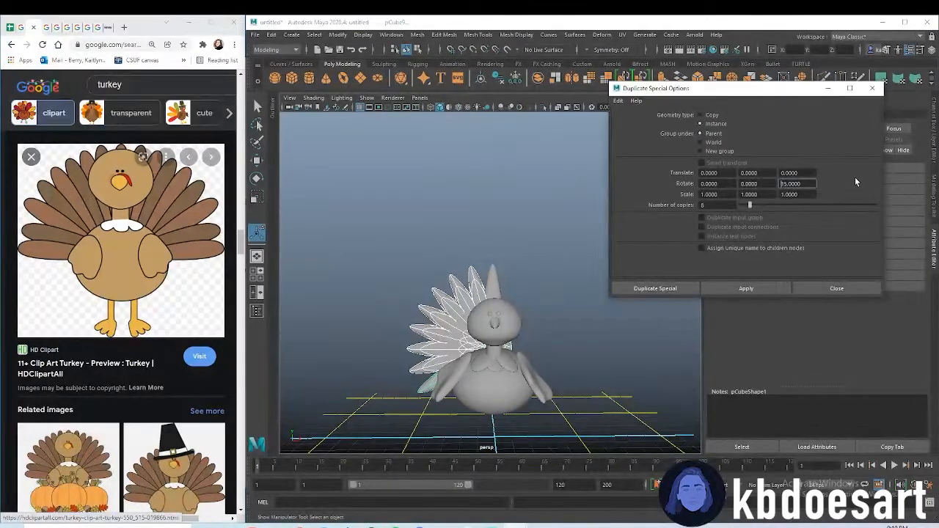
type("-")
key("Return")
left_click(739, 288)
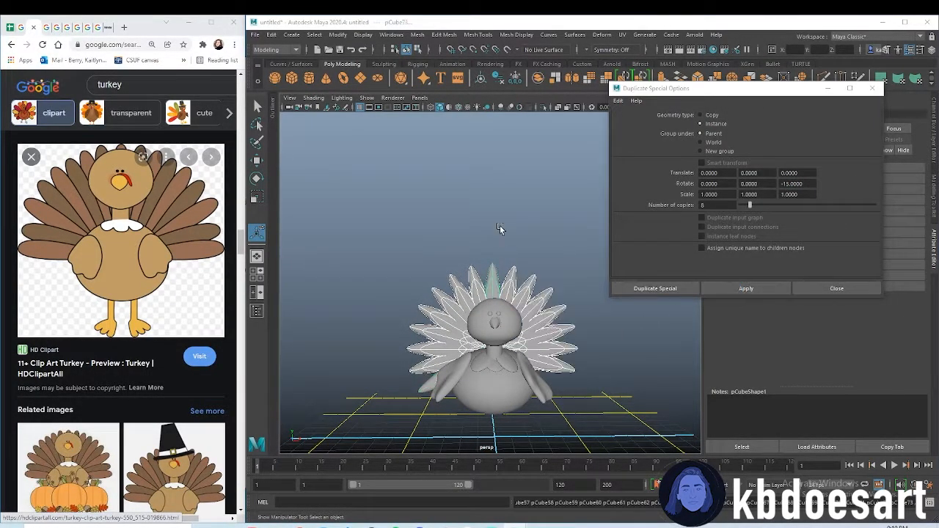
Examine the tail fan around the body and wings, checking its lowest feathers against the reference
left_click_drag(501, 228, 534, 344, "alt")
left_click(534, 344)
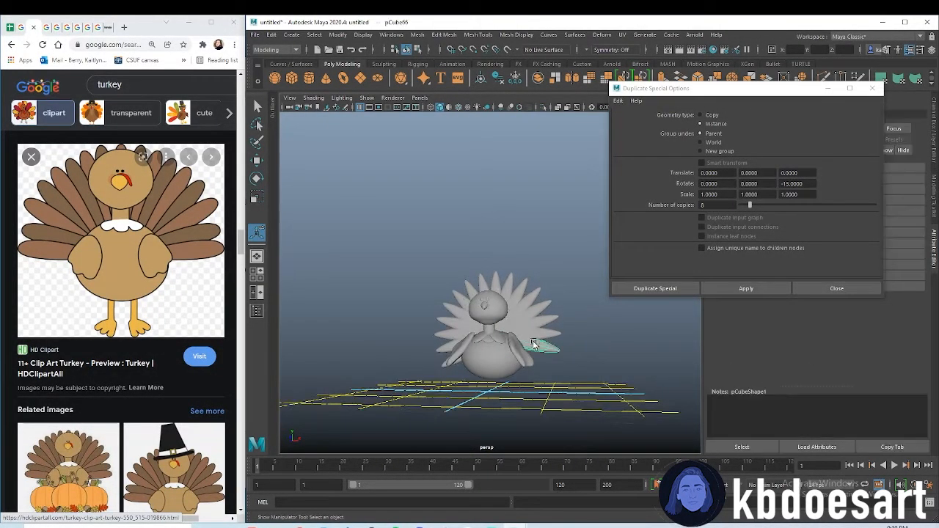
left_click(493, 285)
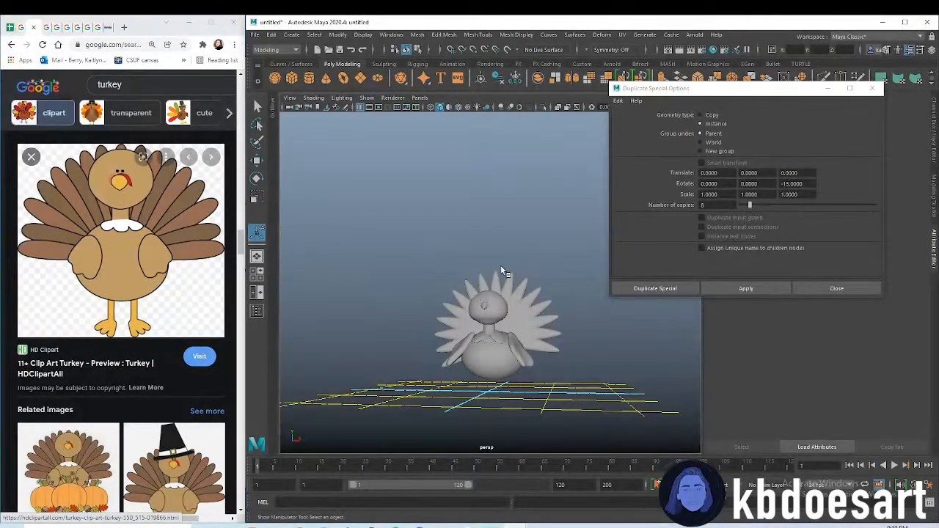
left_click_drag(501, 266, 504, 261, "alt")
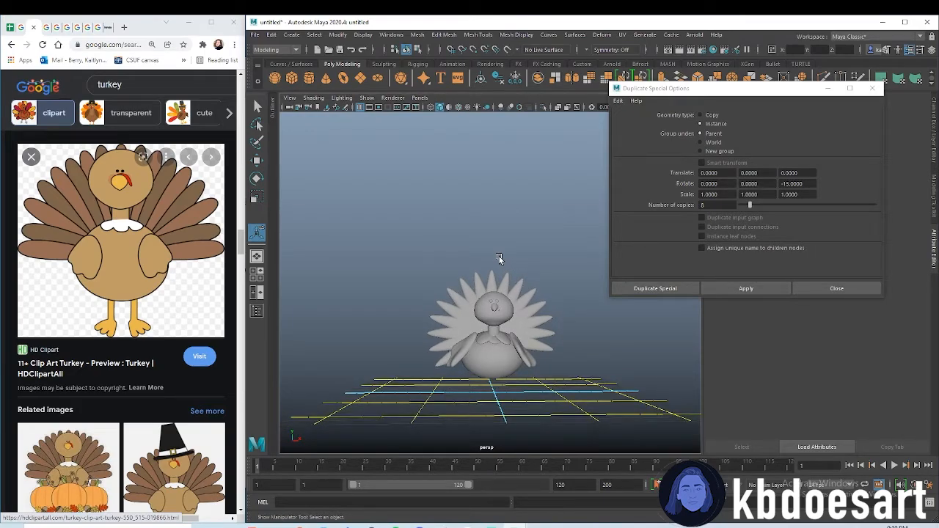
left_click_drag(481, 328, 458, 355, "alt")
left_click(445, 366)
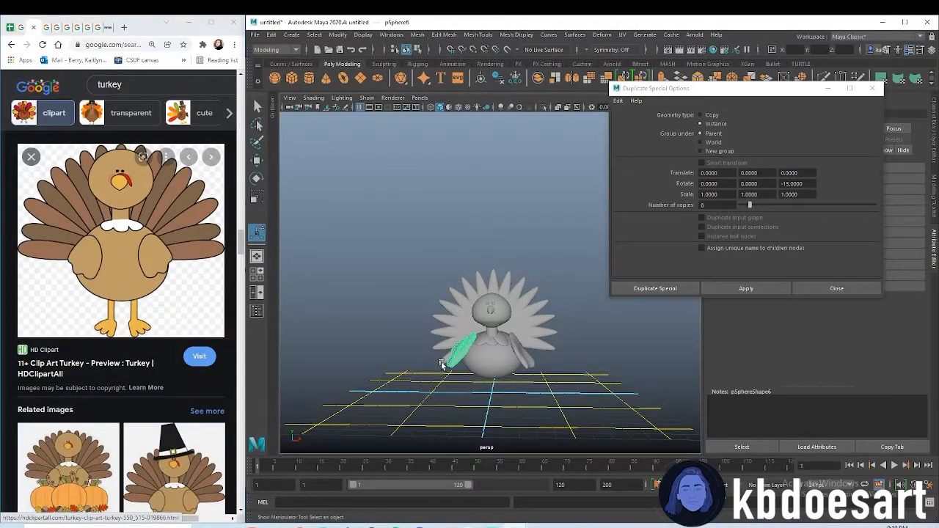
left_click(437, 379)
left_click_drag(523, 380, 501, 370, "alt")
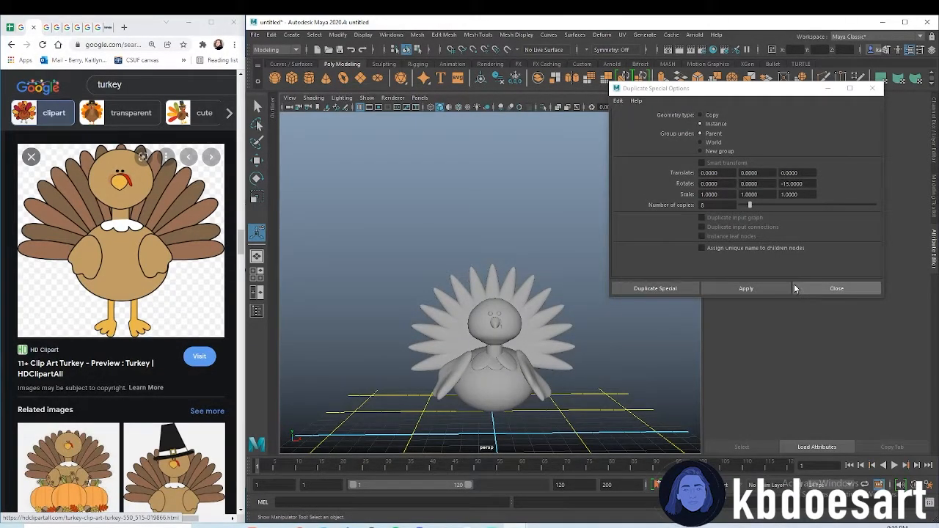
left_click(311, 79)
key("w")
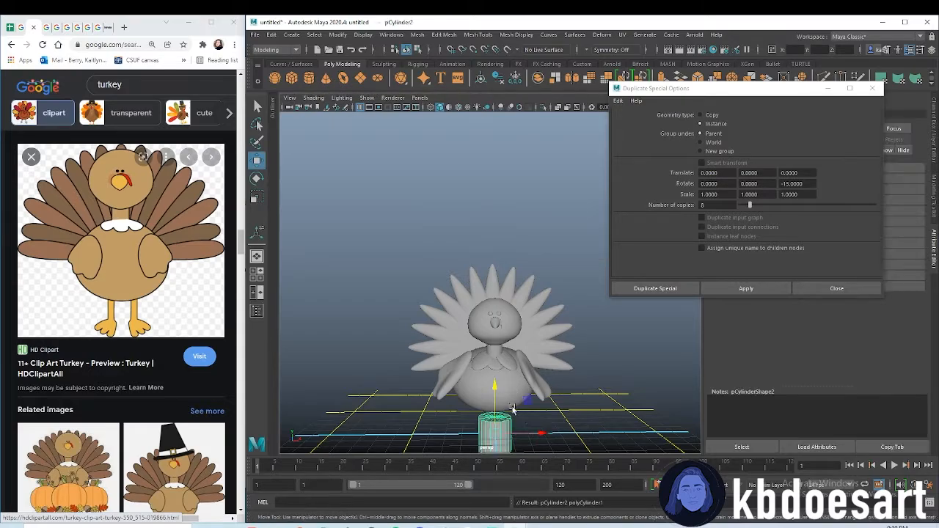
middle_click_drag(515, 414, 506, 380, "alt")
key("Delete")
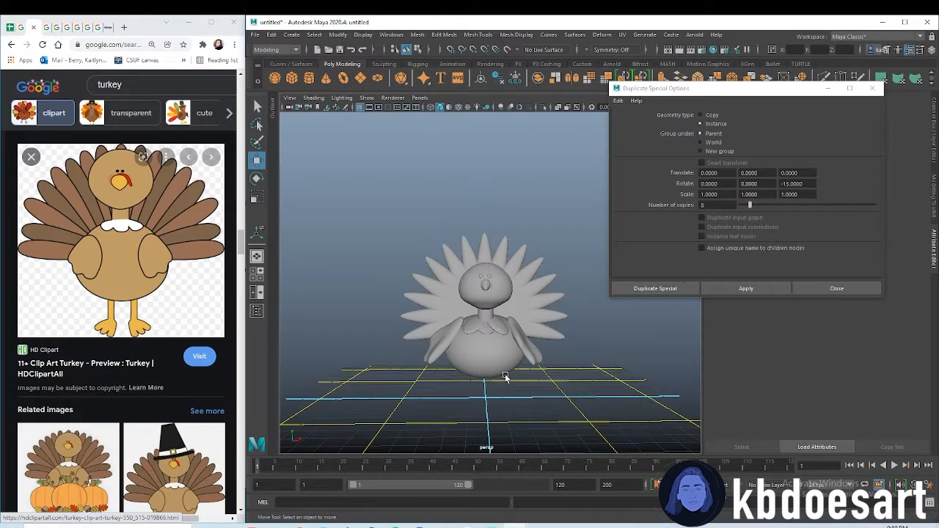
Create a polygon cylinder for a leg, close the Duplicate Special options, and move it back under the body by about 2.18 in Z
left_click(311, 80)
left_click(836, 287)
left_click_drag(485, 371, 528, 328, "alt")
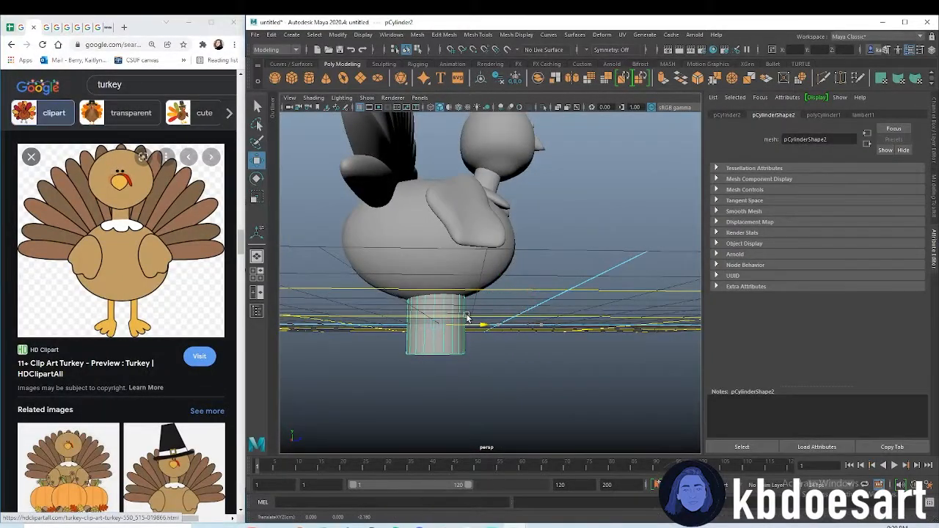
Slim the cylinder to about 0.37 in X and Z, and move it under the body's negative X side
key("r")
left_click_drag(441, 331, 470, 360, "alt")
left_click_drag(471, 321, 441, 322)
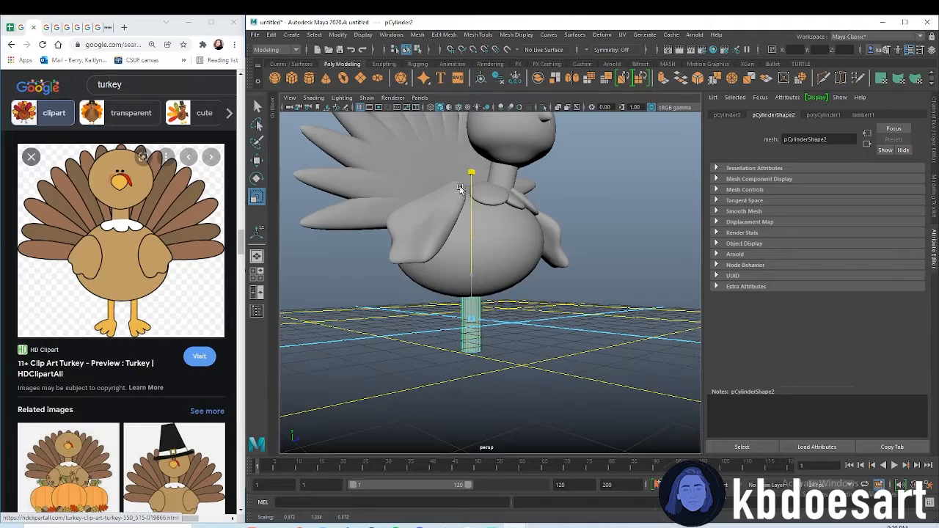
left_click_drag(460, 188, 470, 235, "alt")
key("w")
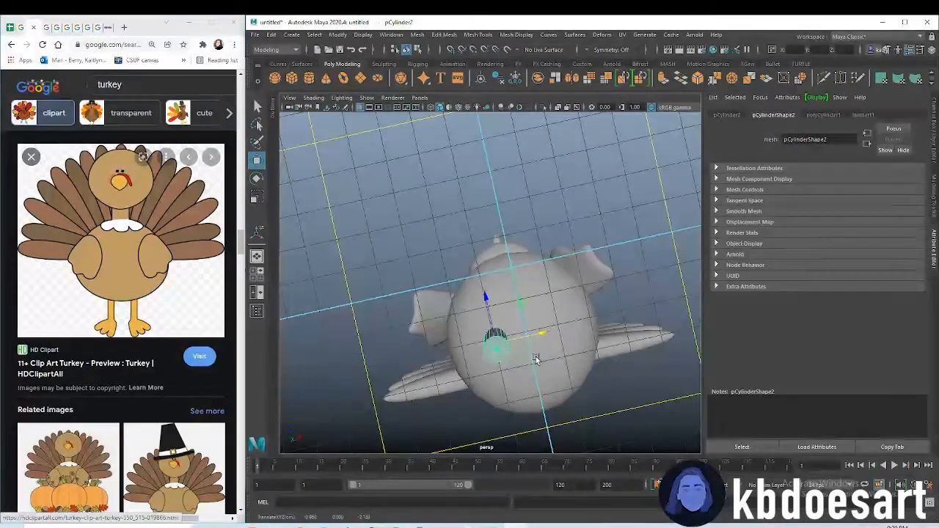
Duplicate the leg and place the copy under the opposite side of the body
left_click_drag(533, 334, 472, 328, "alt")
key("ctrl+d")
left_click(589, 266)
Insert an edge loop near the lower end of the negative X leg with Multi-Cut
scroll(471, 327, "up", 4)
middle_click_drag(472, 328, 539, 278, "alt")
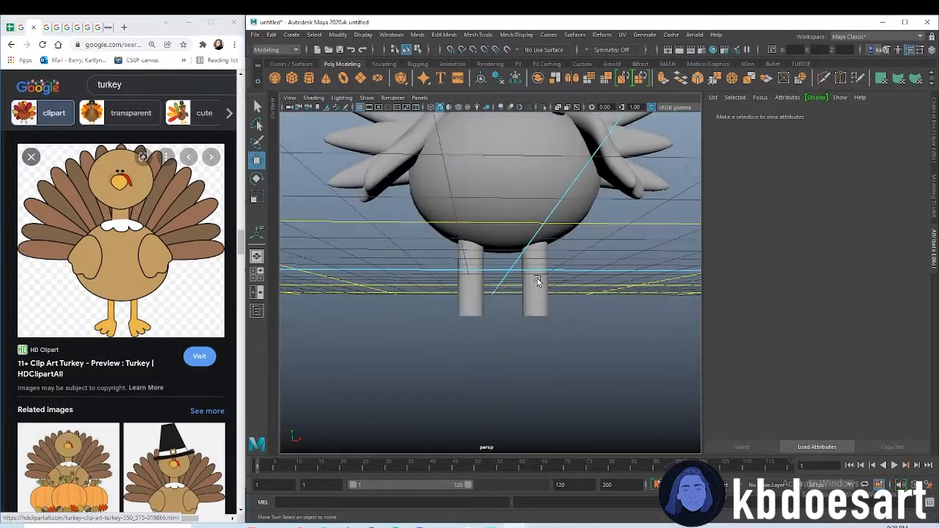
left_click(475, 280)
right_click_drag(472, 284, 432, 292, "shift")
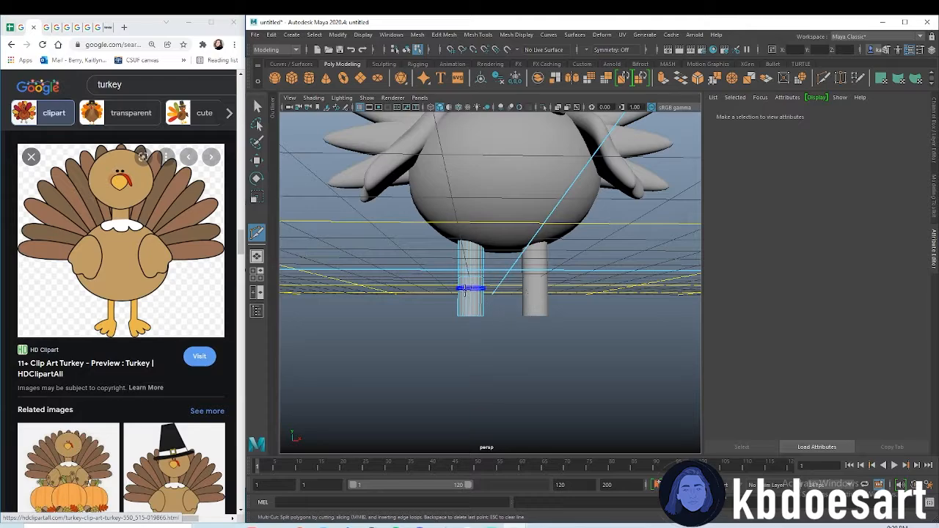
Insert a matching edge loop near the lower end of the positive X leg with Multi-Cut
scroll(550, 307, "up", 3)
middle_click_drag(547, 303, 508, 285, "alt")
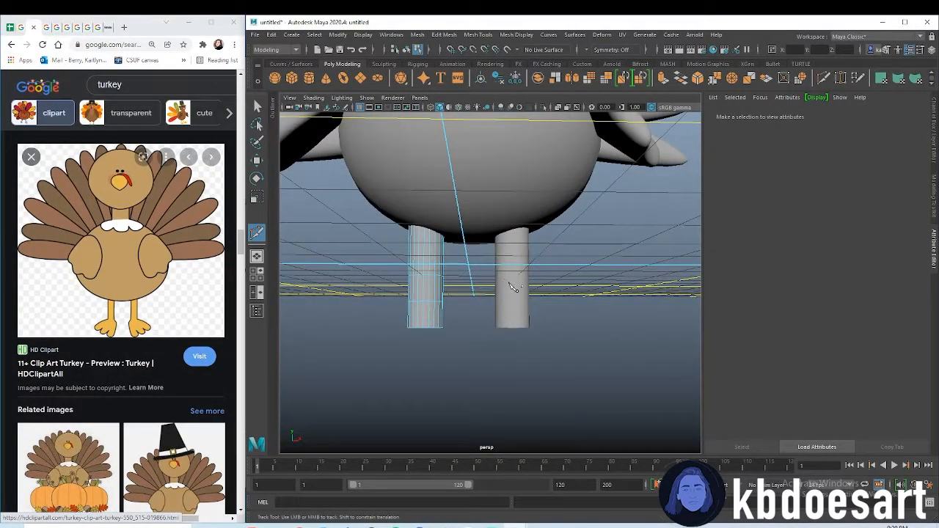
key("q")
left_click(521, 285)
right_click_drag(516, 272, 476, 270, "shift")
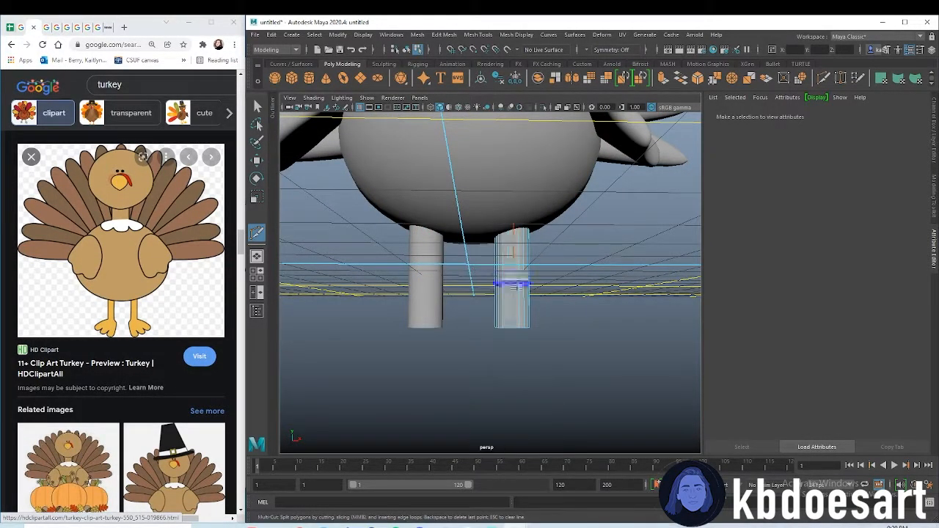
key("q")
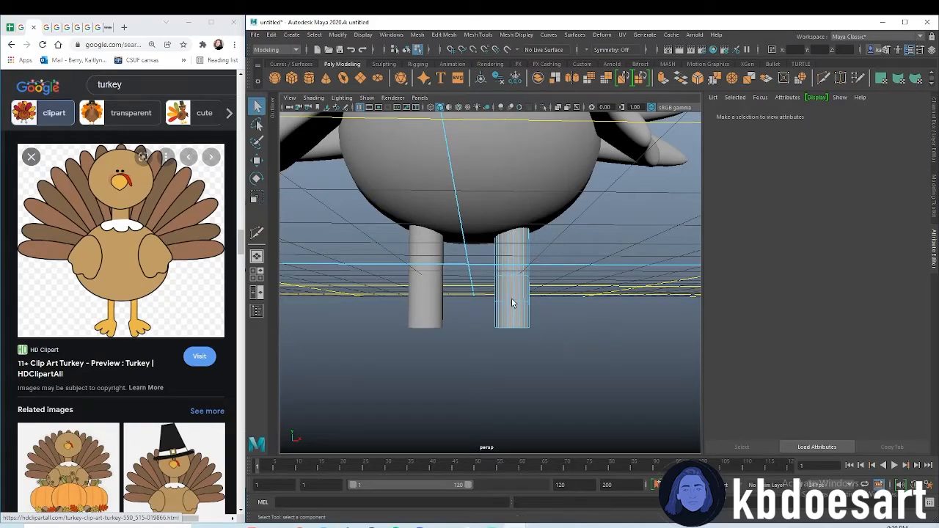
Extrude the front faces below the edge loop on the positive X leg with a thickness of 0.18
mouse_move(511, 313)
right_mouse_down()
mouse_move(468, 276)
mouse_move(496, 304)
right_mouse_up()
scroll(481, 317, "up", 4)
left_click_drag(486, 323, 533, 318, "alt")
middle_click_drag(533, 317, 518, 316, "alt")
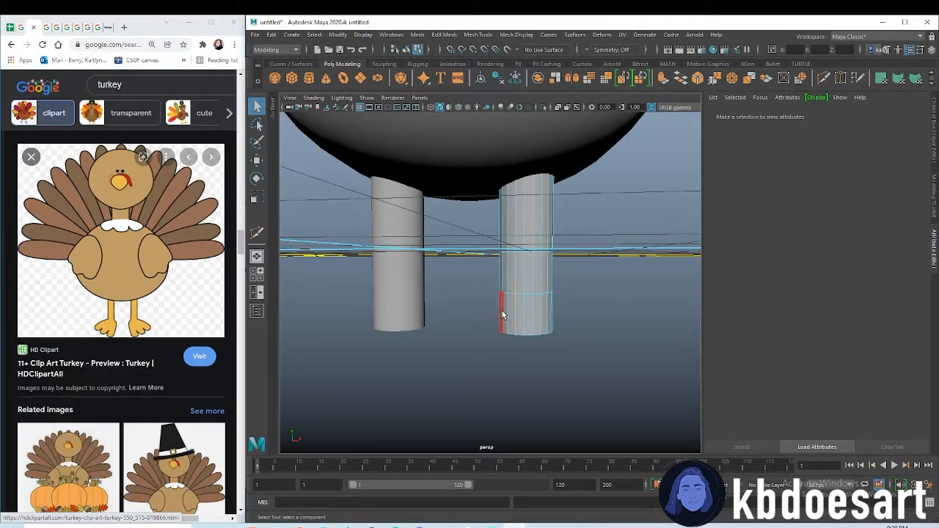
left_click(549, 317)
key("space")
key("space")
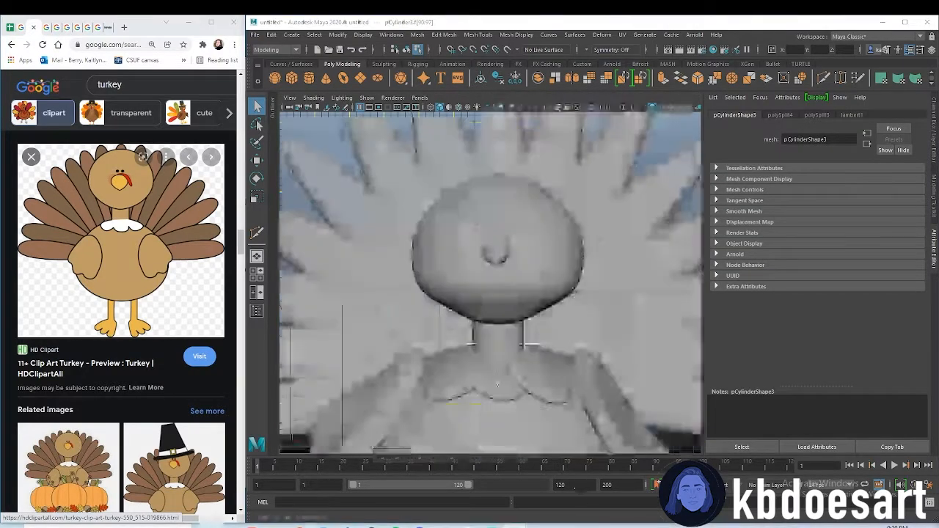
scroll(499, 367, "down", 7)
middle_click_drag(519, 377, 511, 291, "alt")
scroll(597, 329, "up", 5)
middle_click_drag(493, 386, 503, 291, "alt")
scroll(484, 264, "up", 5)
key("ctrl+e")
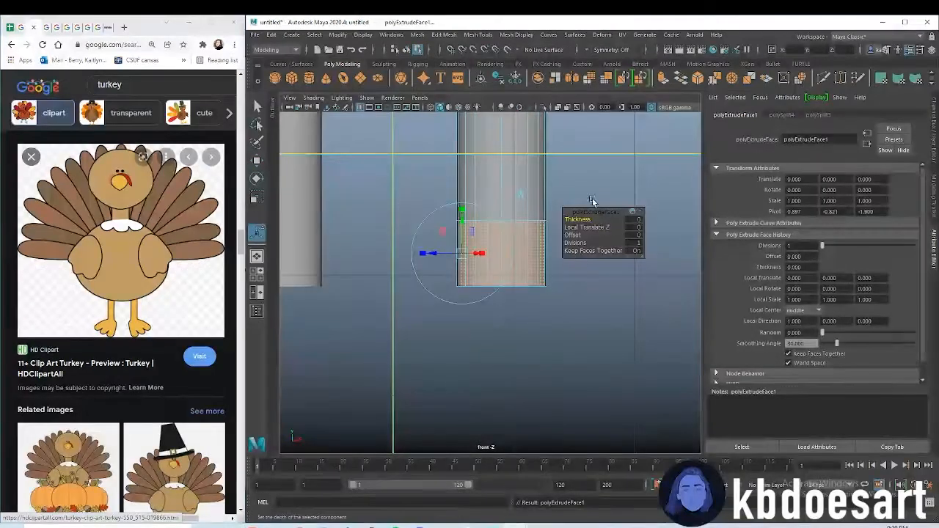
left_click_drag(577, 220, 591, 220)
Increase the foot extrusion's thickness to 0.4
key("space")
key("space")
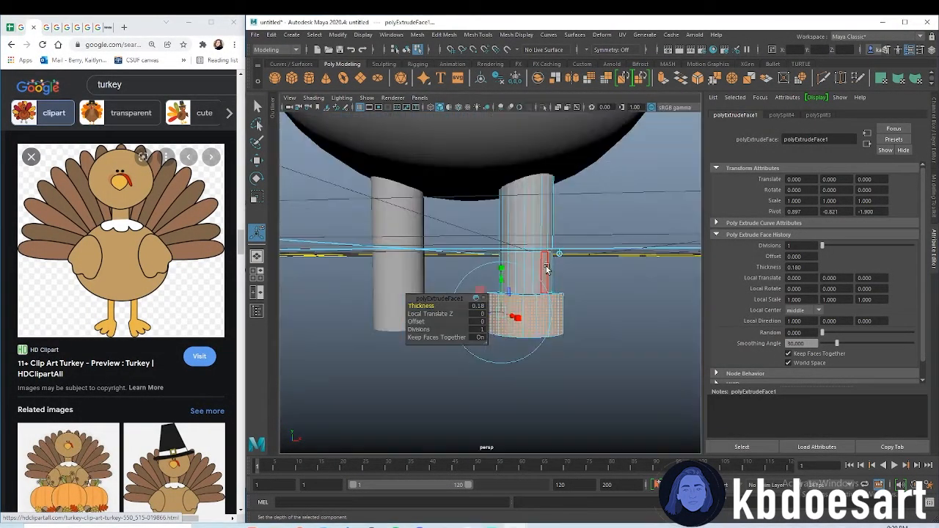
left_click_drag(551, 196, 506, 313, "alt")
left_click_drag(421, 307, 430, 306)
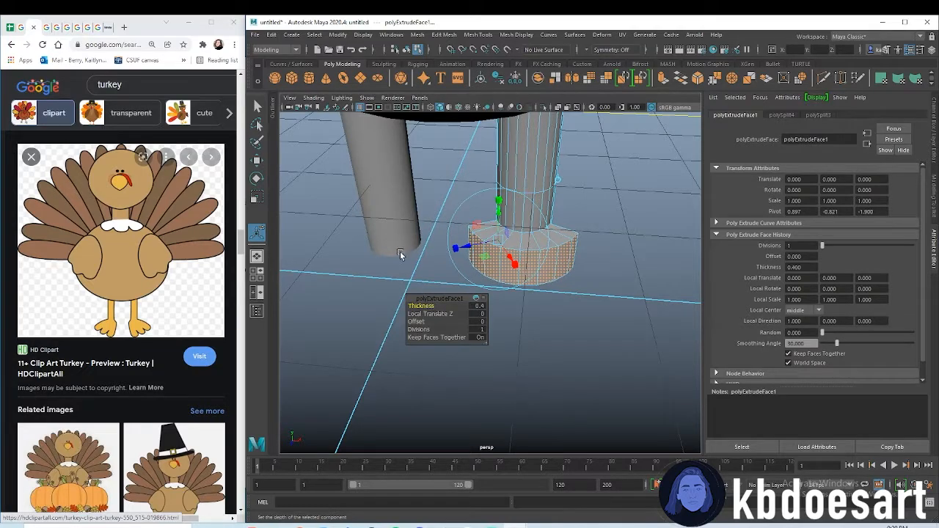
left_click_drag(400, 255, 464, 296, "alt")
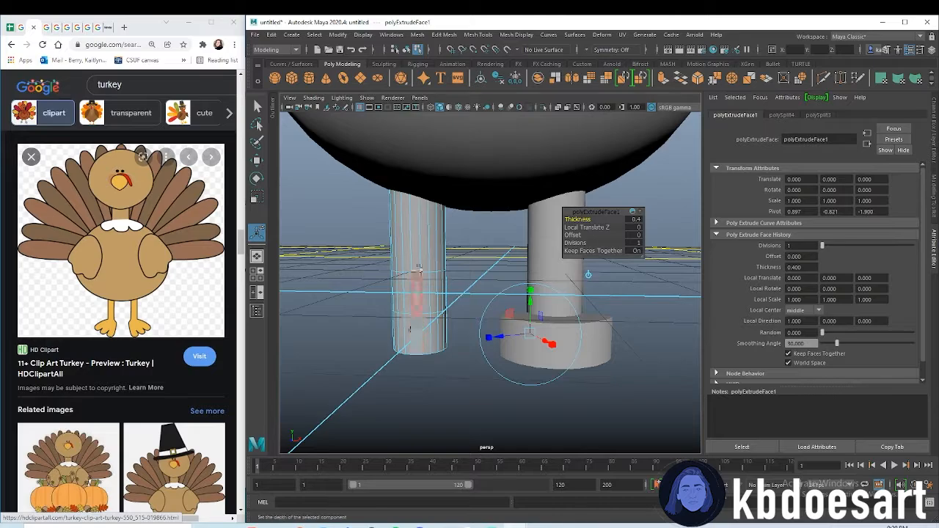
Extrude the front faces below the edge loop on the negative X leg outward to form a foot matching the other one
right_click_drag(418, 267, 420, 292)
left_click(433, 342)
left_click_drag(433, 342, 442, 383, "alt")
key("space")
key("f")
key("q")
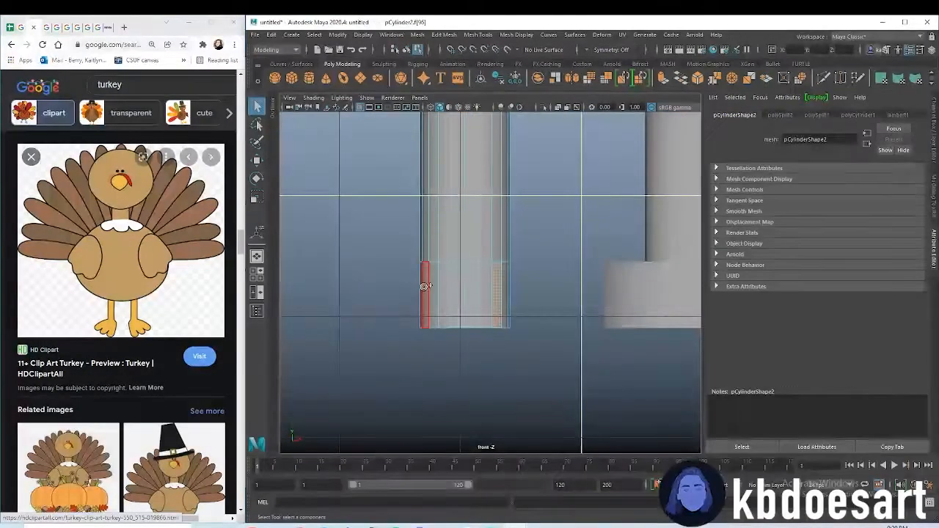
left_click_drag(476, 294, 503, 298)
key("space")
key("space")
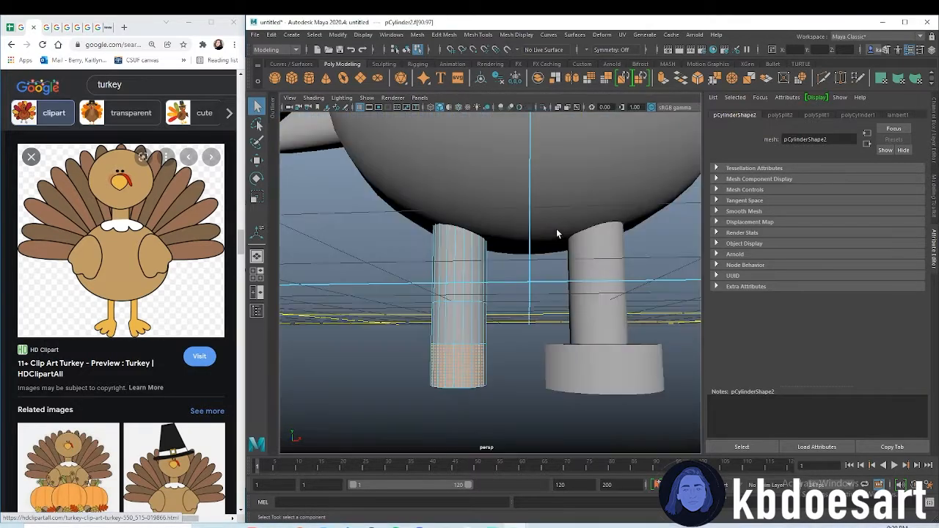
key("ctrl+e")
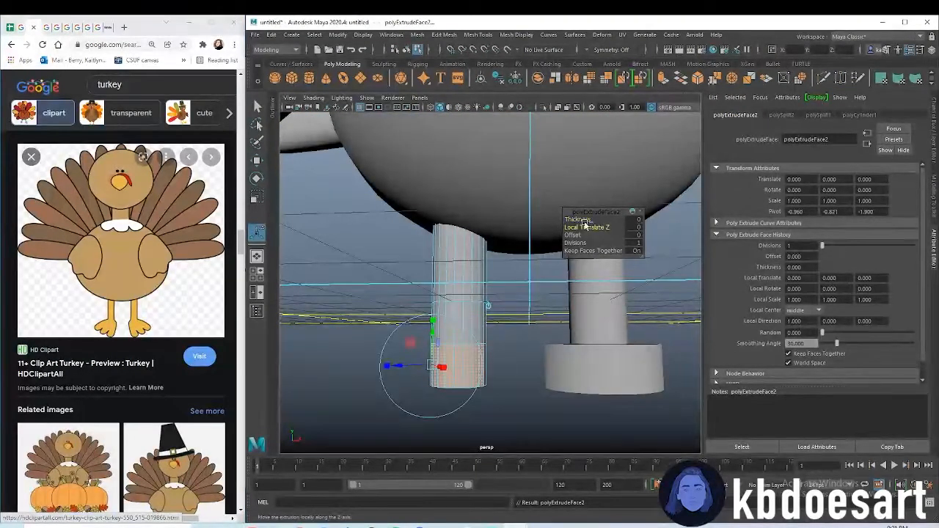
left_click_drag(580, 219, 598, 223)
left_click_drag(544, 293, 499, 307, "alt")
left_click(453, 324)
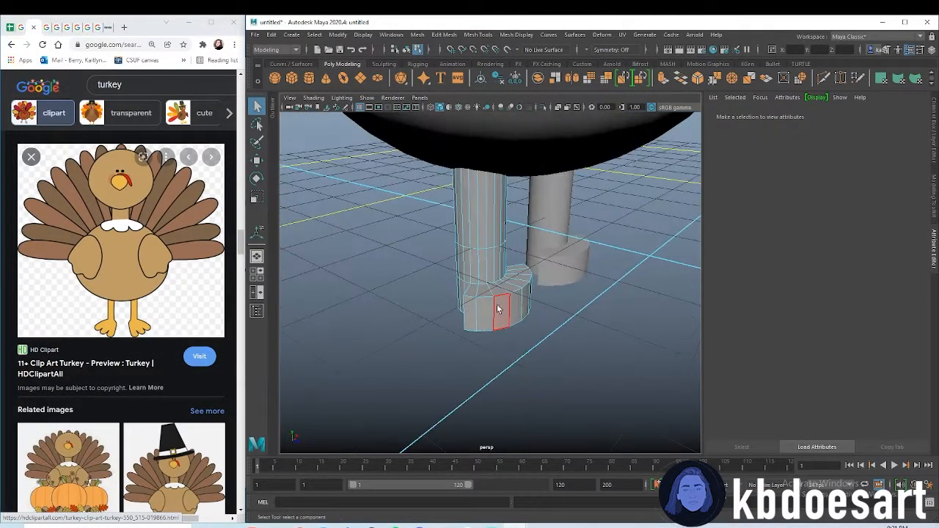
Extrude alternating front face groups of the negative X foot outward to form three toes
right_click_drag(499, 275, 492, 308)
left_click(476, 314)
left_click(485, 316, "shift")
mouse_move(515, 335)
left_mouse_down("alt")
mouse_move(568, 327)
mouse_move(521, 324)
left_mouse_up("alt")
key("ctrl+e")
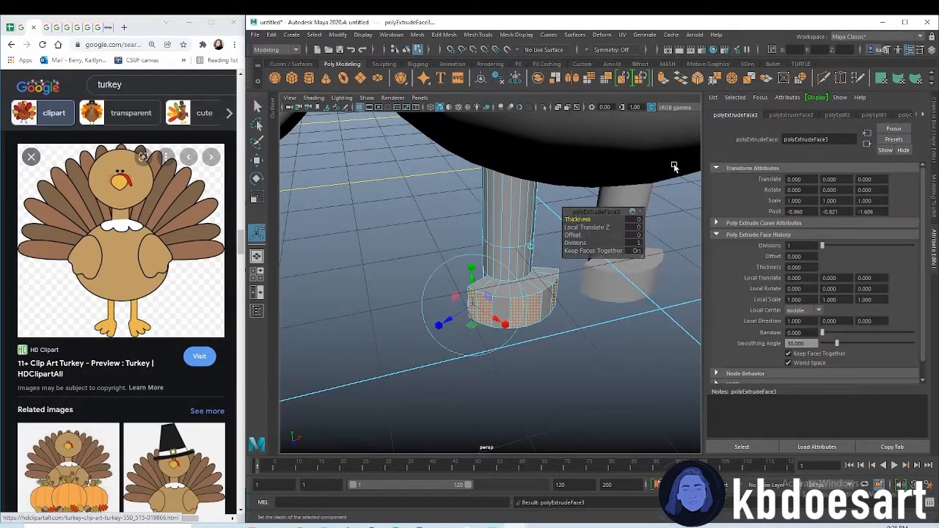
left_click_drag(584, 219, 448, 288)
Extrude the matching side and center front faces of the positive X foot into three toes with a thickness of 0.3
left_click(441, 286)
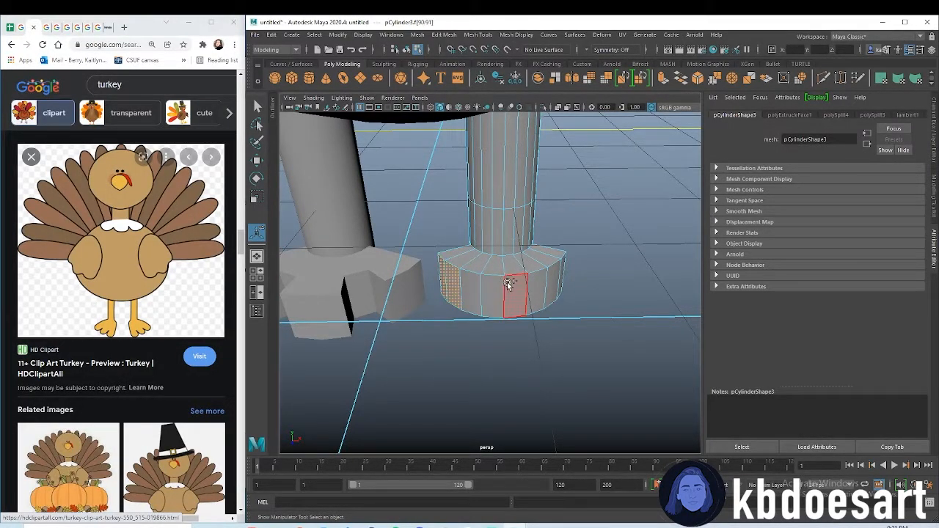
left_click(565, 275, "shift")
key("ctrl+e")
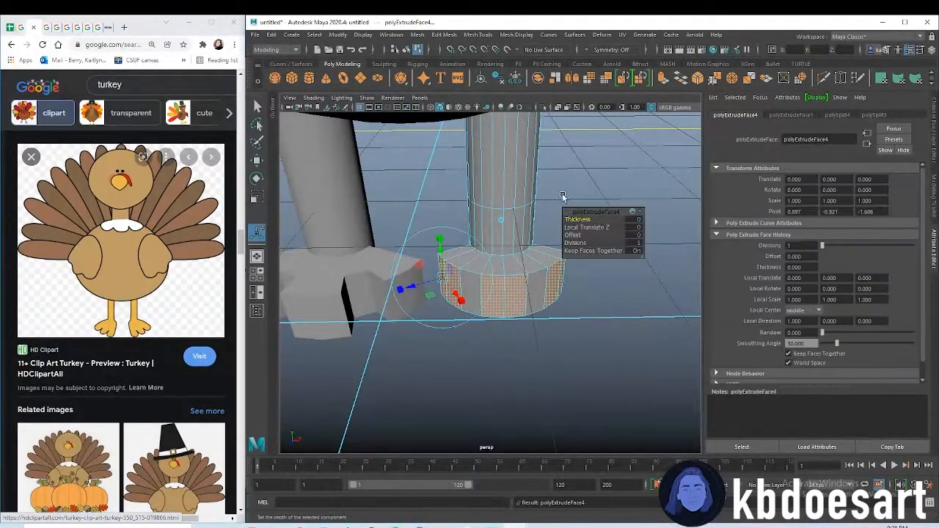
left_click_drag(579, 219, 594, 220)
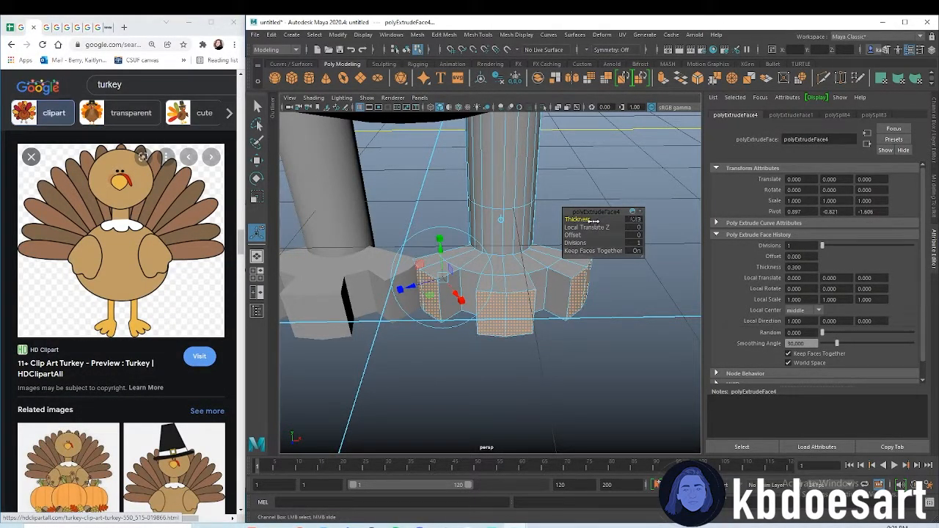
left_click(504, 247)
scroll(503, 248, "down", 5)
left_click_drag(502, 286, 491, 259, "alt")
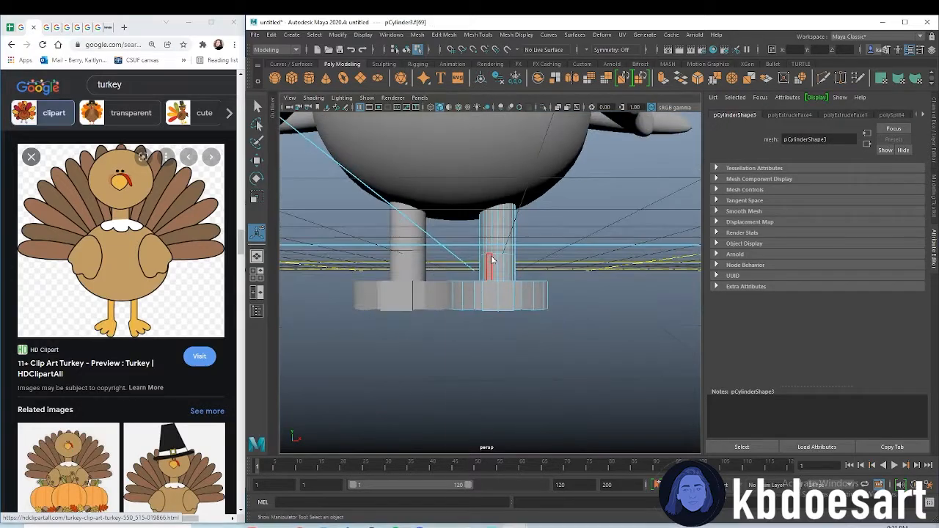
Move the whole positive X leg slightly outward along X to 1.011, leaving a gap between the two feet
right_click_drag(491, 258, 538, 237)
scroll(447, 253, "down", 6)
left_click_drag(442, 254, 501, 274, "alt")
key("w")
scroll(504, 278, "up", 5)
middle_click_drag(505, 279, 522, 318, "alt")
left_click(462, 296)
left_click_drag(488, 323, 467, 281, "alt")
key("r")
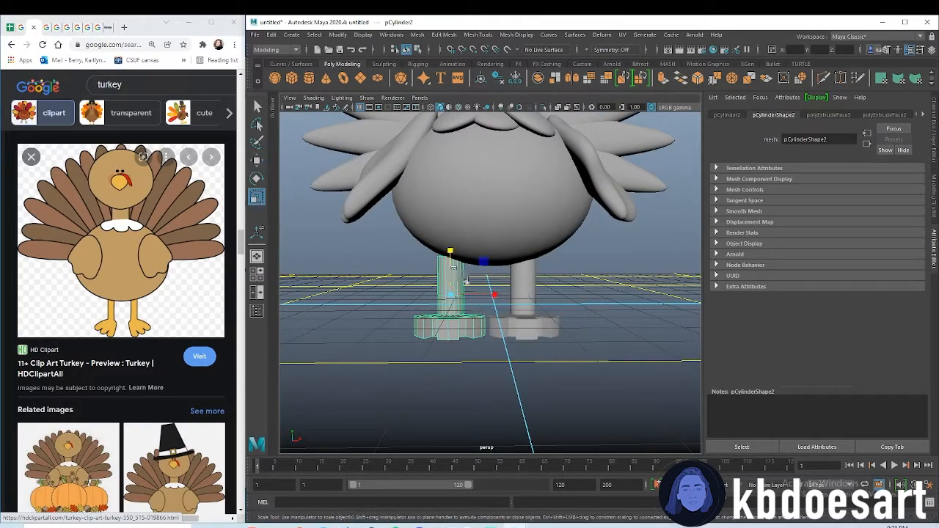
left_click(520, 277)
key("w")
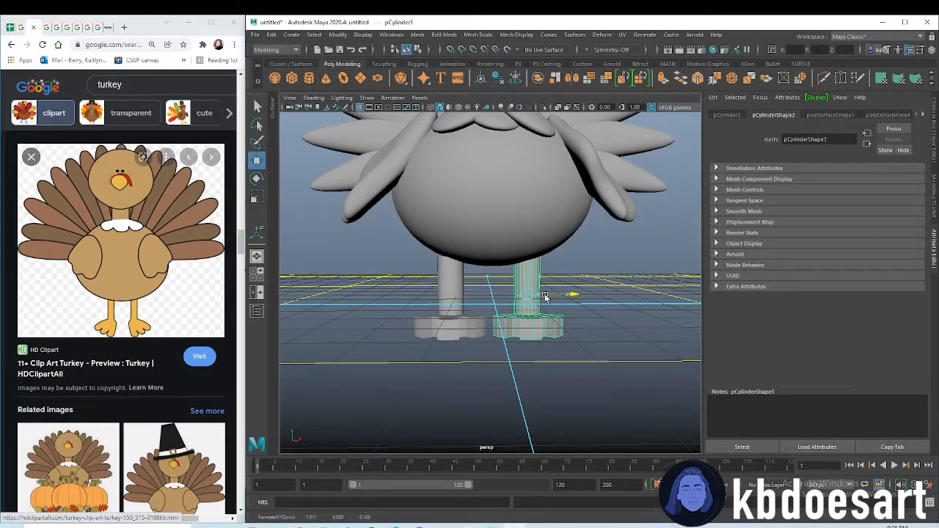
Raise the top ring of vertices on the negative X leg so it reaches into the body
left_click(436, 264)
right_click(444, 271)
right_click_drag(438, 249, 456, 244)
left_click_drag(456, 244, 449, 210)
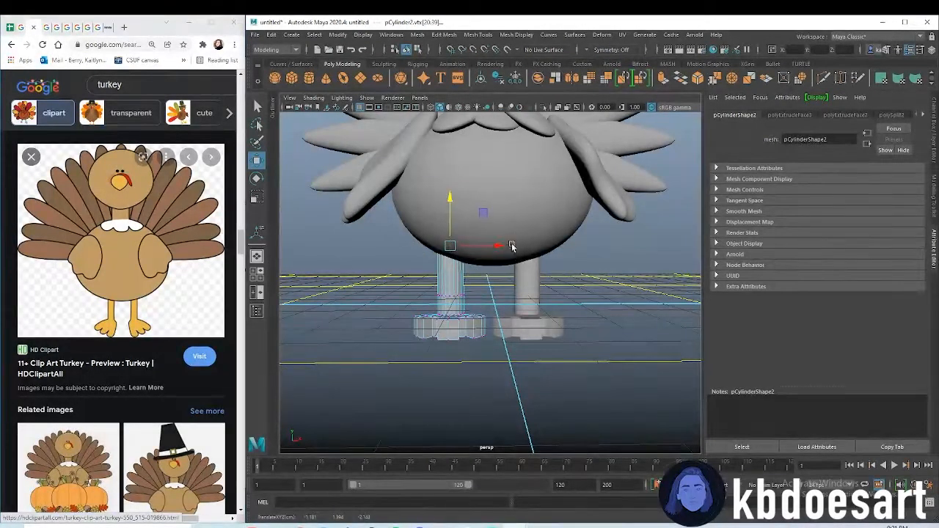
Raise the top ring of vertices on the positive X leg into the body and return to object mode
left_click(525, 272)
right_click_drag(526, 256, 506, 256)
left_click_drag(506, 269, 518, 259, "alt")
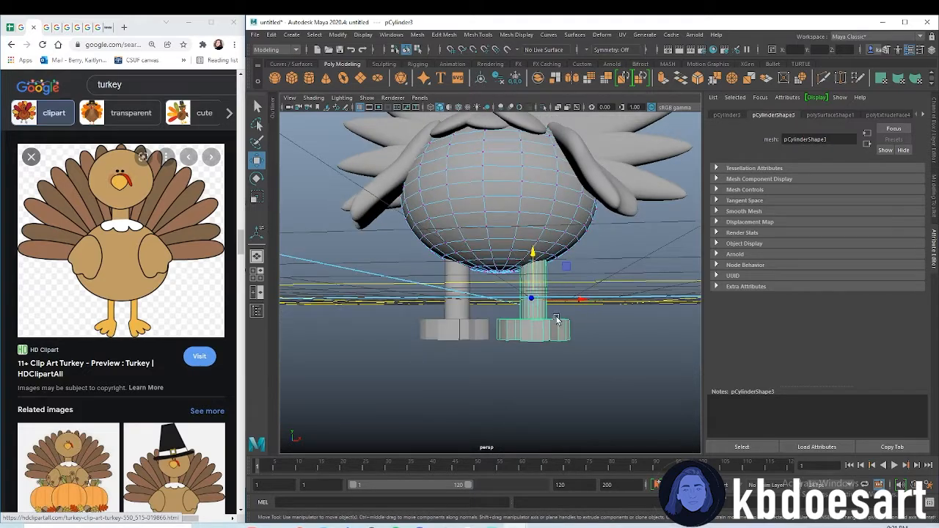
right_click_drag(530, 276, 495, 227)
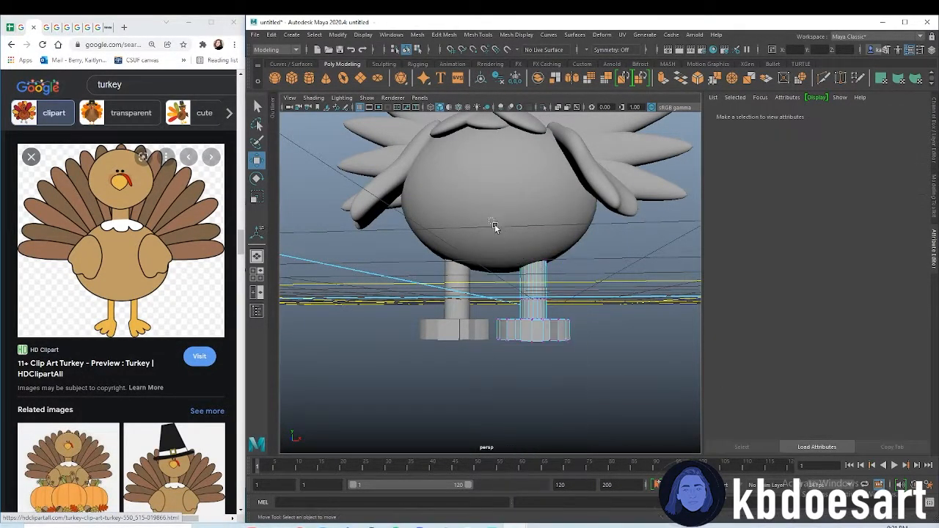
left_click_drag(575, 280, 574, 279)
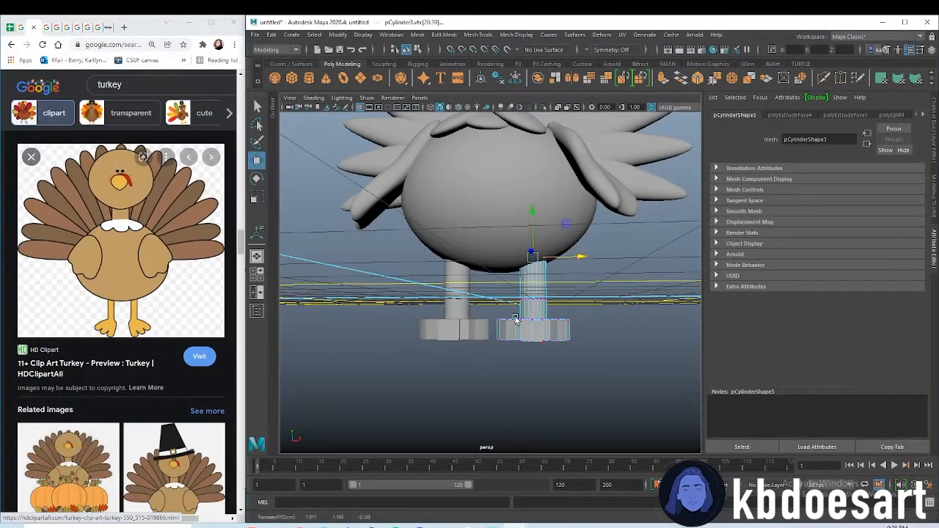
left_click(589, 308)
right_click_drag(521, 275, 552, 250)
left_click_drag(496, 335, 605, 365, "alt")
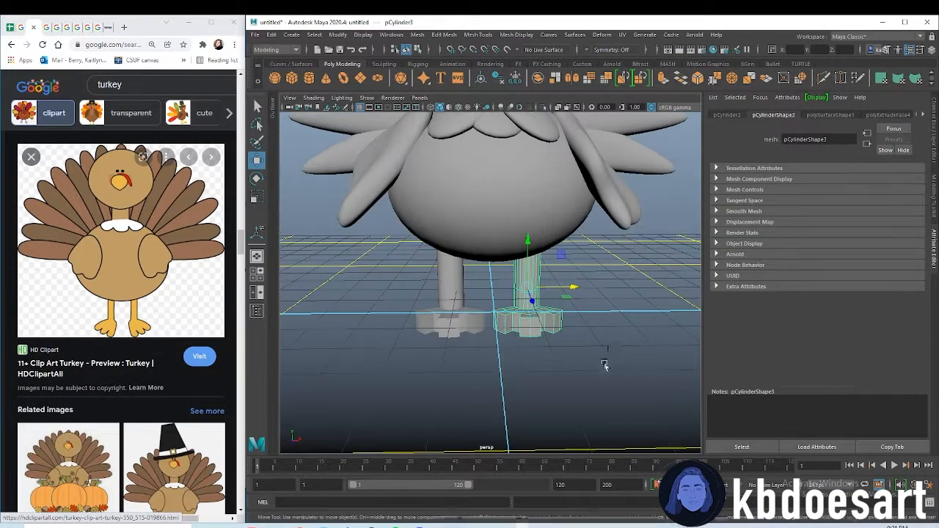
Turn on smooth mesh preview for both legs to round the feet and toes
left_click(592, 383)
left_click_drag(548, 386, 540, 403, "alt")
left_click(520, 318)
key("3")
left_click(459, 306)
key("3")
left_click(605, 290)
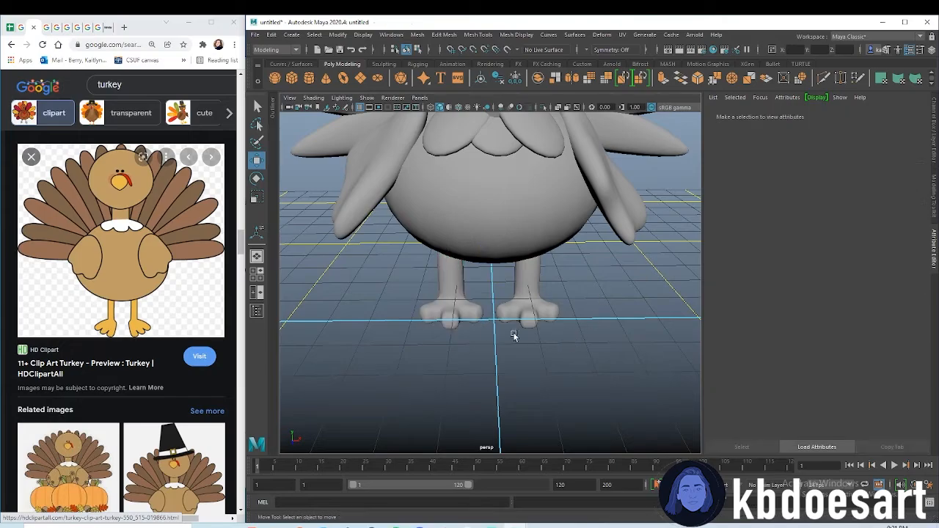
Examine the assembled turkey from the front, checking the body and its surrounding parts
left_click_drag(513, 335, 508, 253, "alt")
left_click(484, 221)
key("ctrl+z")
left_click(503, 264)
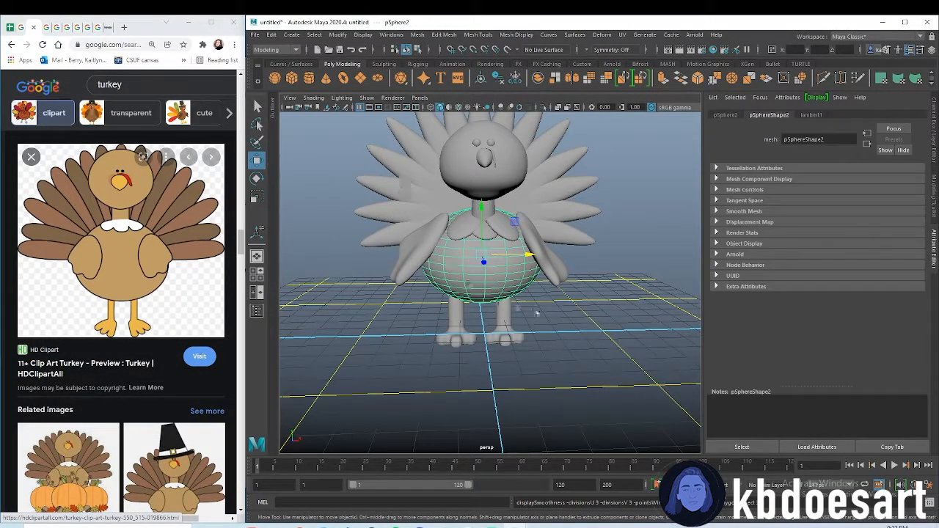
left_click_drag(604, 382, 385, 180)
left_click(389, 228)
right_click_drag(433, 230, 525, 227, "alt")
middle_click_drag(525, 227, 525, 360, "alt")
left_click_drag(501, 321, 496, 286, "alt")
Pull the neck cylinder out in front of the turkey and turn off its smooth preview
left_click(495, 254)
right_click_drag(494, 253, 440, 253, "alt")
left_click_drag(440, 253, 566, 297, "alt")
key("1")
Select the rim edge loops at both ends of the neck cylinder and bevel them
right_click_drag(550, 256, 560, 238)
left_click_drag(568, 279, 522, 308, "alt")
scroll(571, 305, "up", 5)
double_click(561, 301)
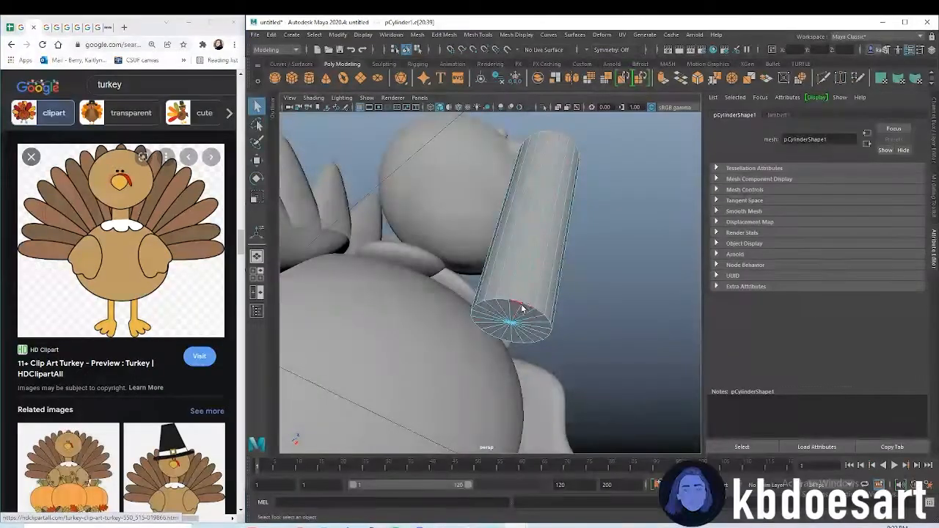
left_click_drag(495, 221, 564, 251, "alt")
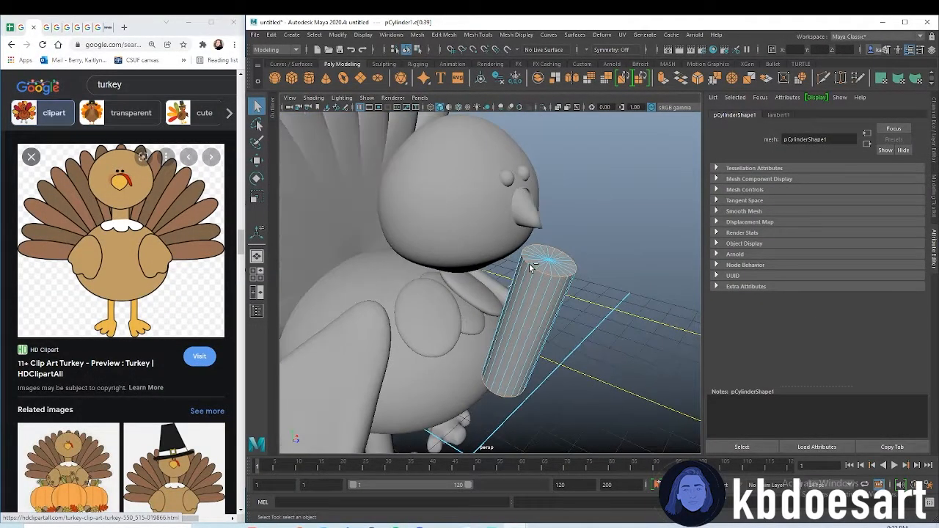
key("ctrl+b")
left_click_drag(587, 220, 565, 222)
Move the beveled neck cylinder back into place between the head and the body
right_click_drag(549, 271, 589, 254)
left_click_drag(594, 265, 485, 300, "alt")
key("w")
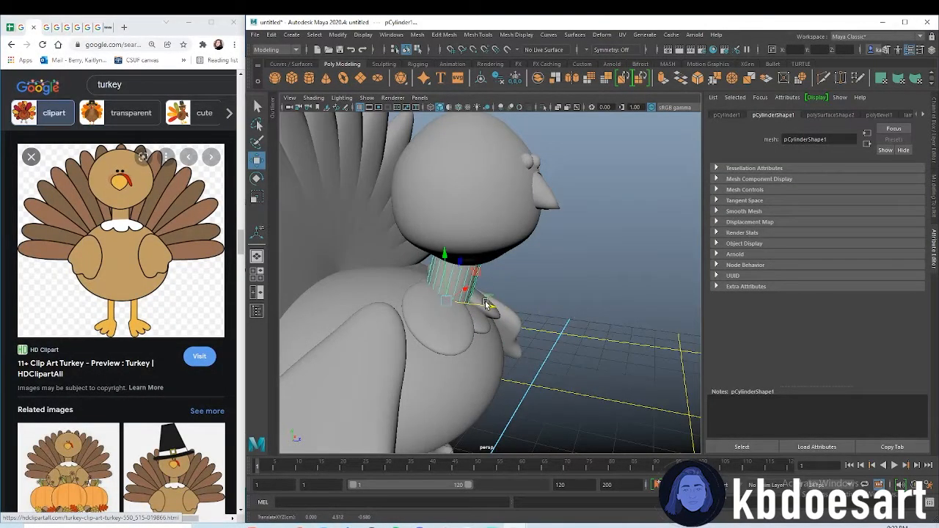
left_click(575, 344)
left_click_drag(575, 344, 495, 353, "alt")
left_click_drag(535, 334, 568, 195, "alt")
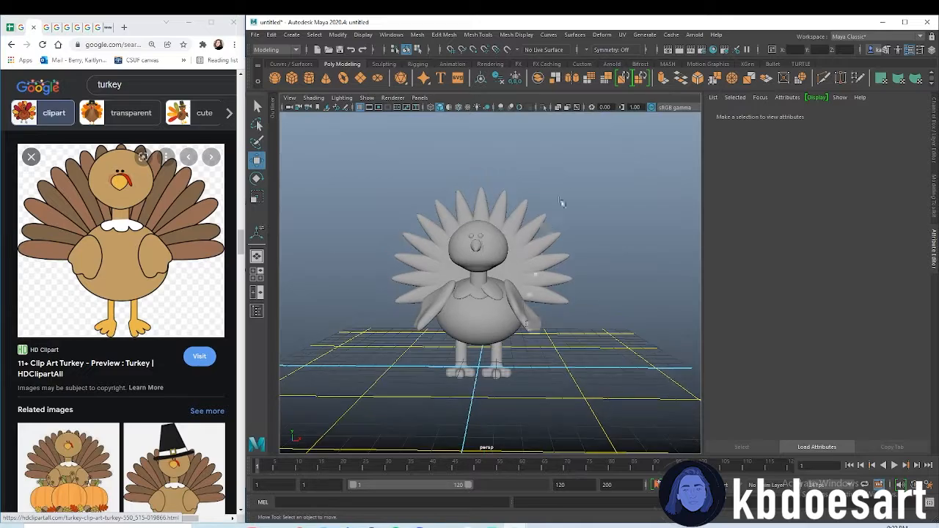
Check the turkey model from the side and front against the related clip-art images
left_click_drag(583, 254, 413, 328, "alt")
left_click(468, 310)
key("r")
key("w")
left_click(552, 335)
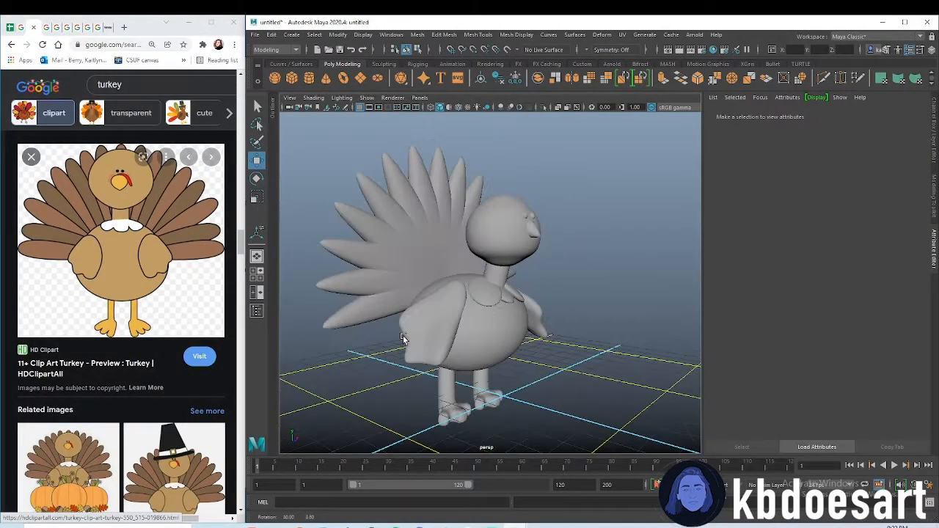
mouse_move(545, 363)
left_mouse_down("alt")
mouse_move(499, 361)
mouse_move(580, 358)
mouse_move(506, 354)
mouse_move(545, 345)
left_mouse_up("alt")
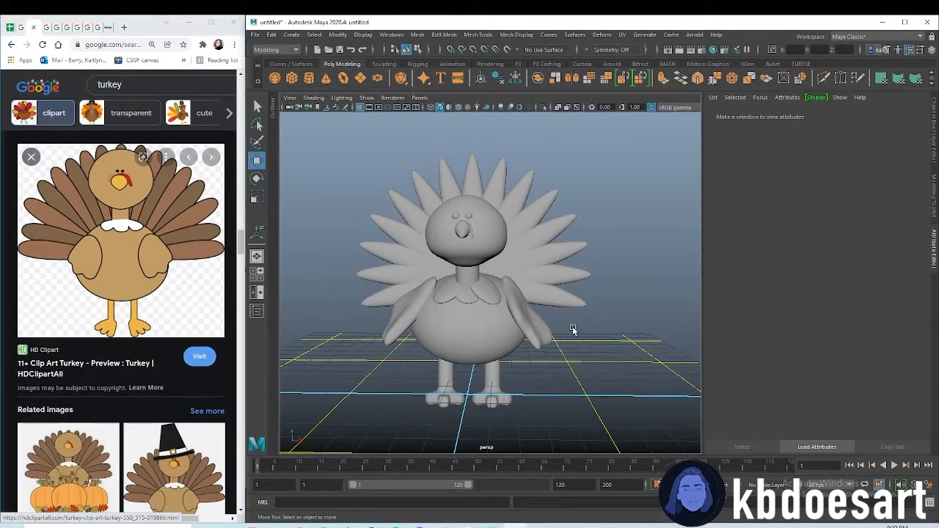
scroll(213, 235, "down", 3)
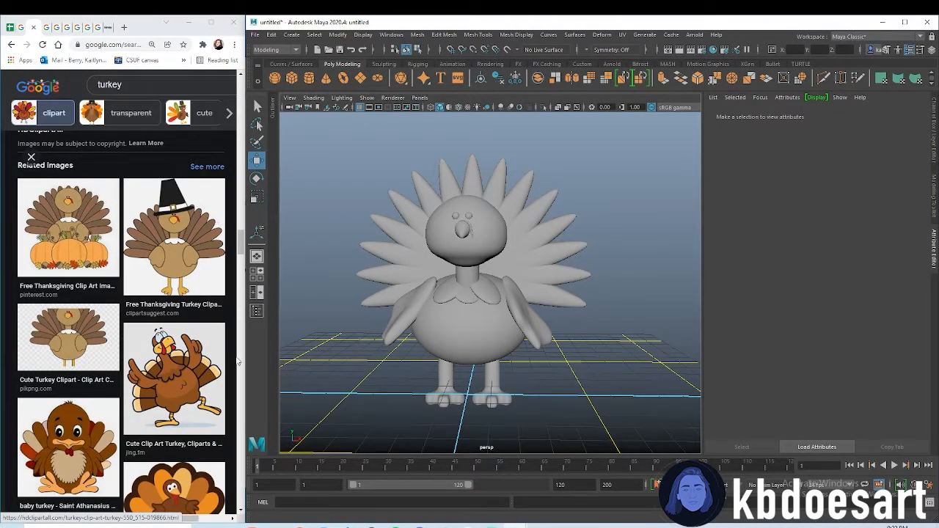
Inspect the tail feathers, the underside of the body and the feet from several angles
left_click_drag(468, 327, 551, 319, "alt")
right_click_drag(551, 318, 677, 343, "alt")
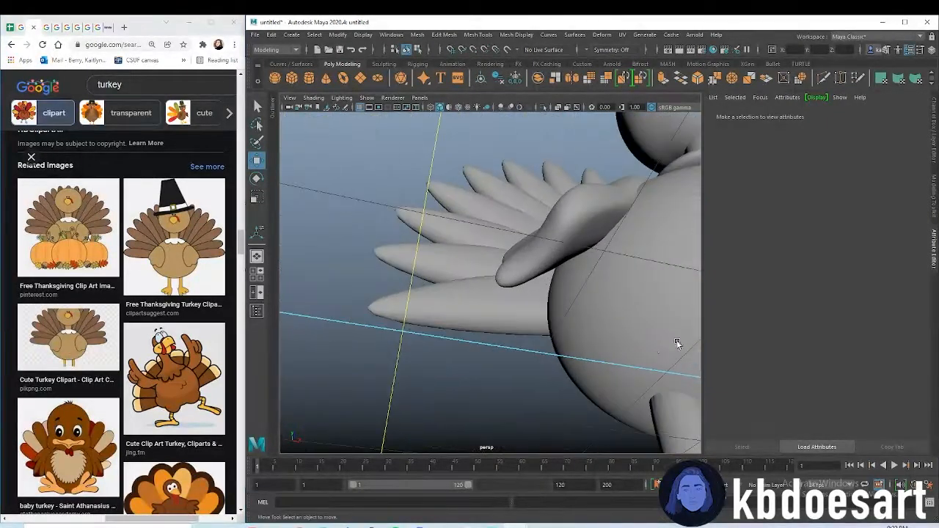
left_click_drag(677, 343, 464, 363, "alt")
left_click(505, 309)
left_click_drag(505, 309, 602, 332, "alt")
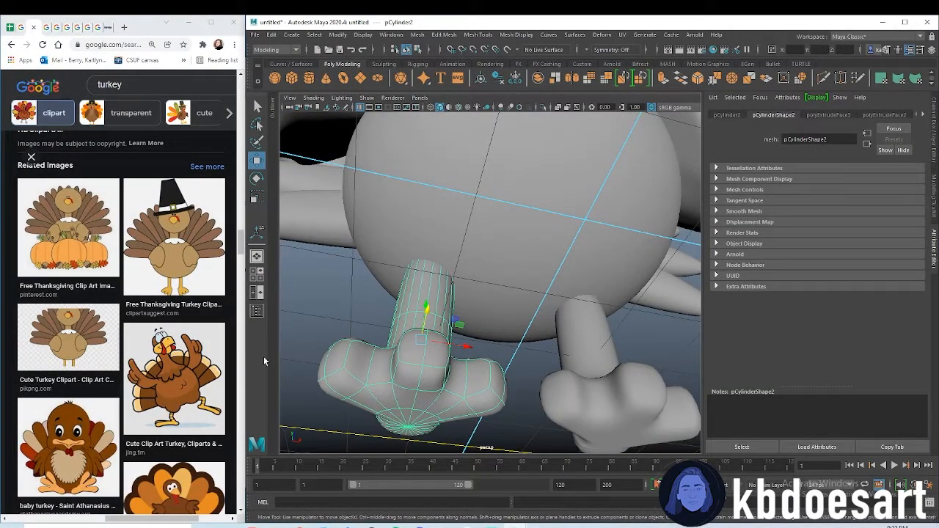
left_click_drag(425, 213, 549, 241, "alt")
right_click_drag(589, 250, 489, 254, "alt")
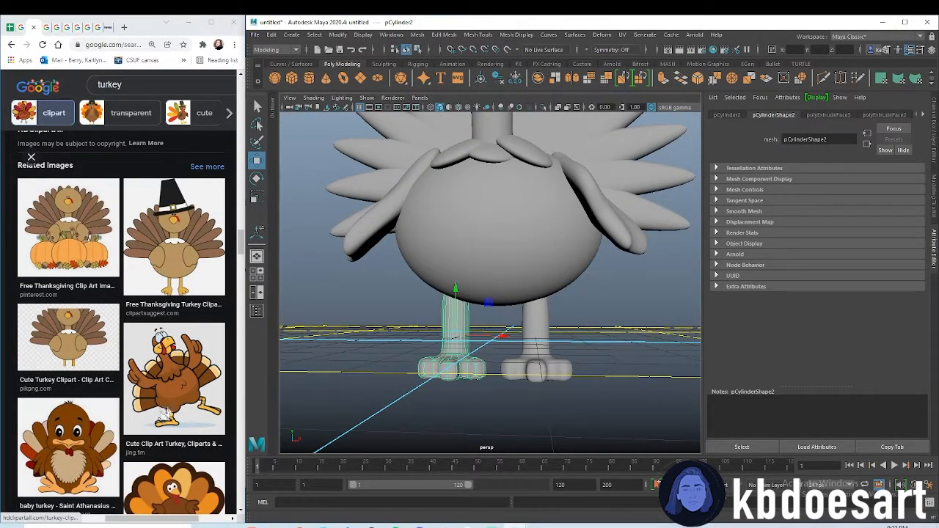
scroll(526, 298, "down", 3)
left_click(526, 298)
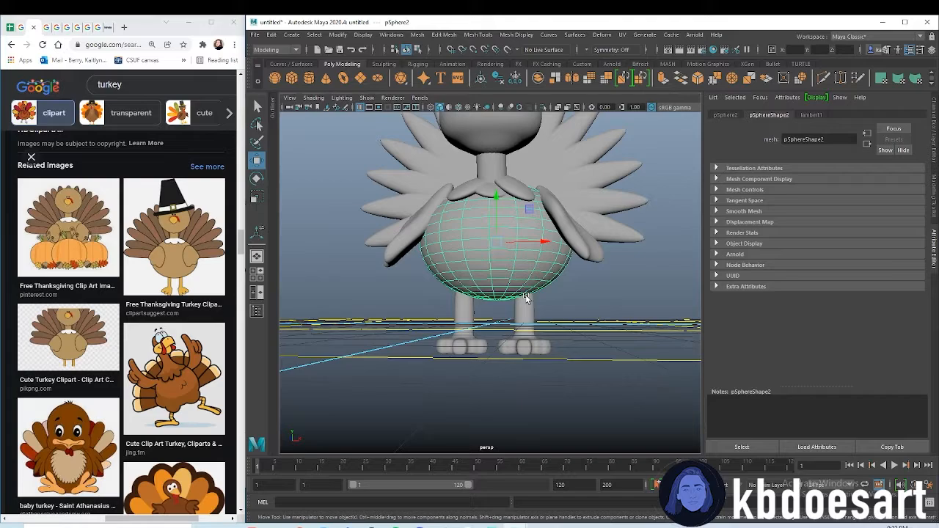
left_click(569, 291)
Select the head, neck, body and both wings and assign them a new Ai Standard Surface material
left_click_drag(569, 291, 505, 243, "alt")
left_click(492, 315)
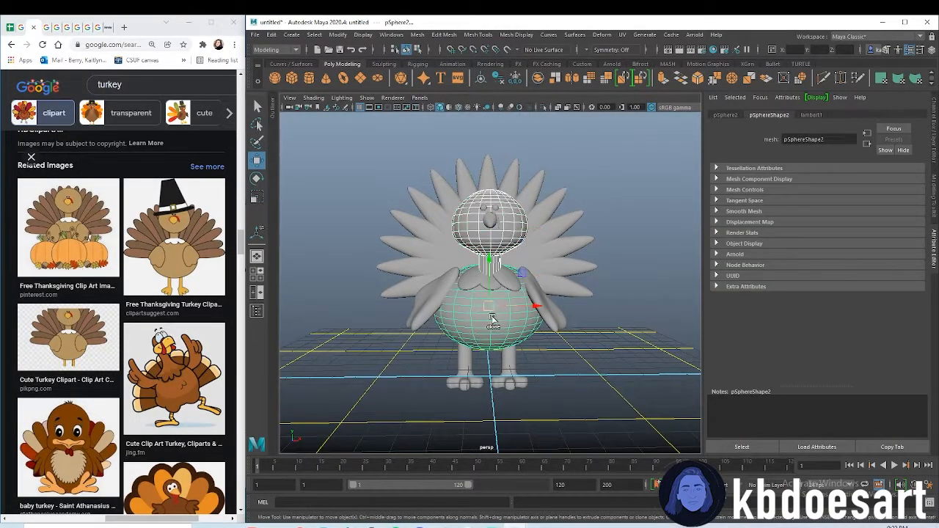
scroll(391, 326, "up", 4)
scroll(57, 347, "up", 5)
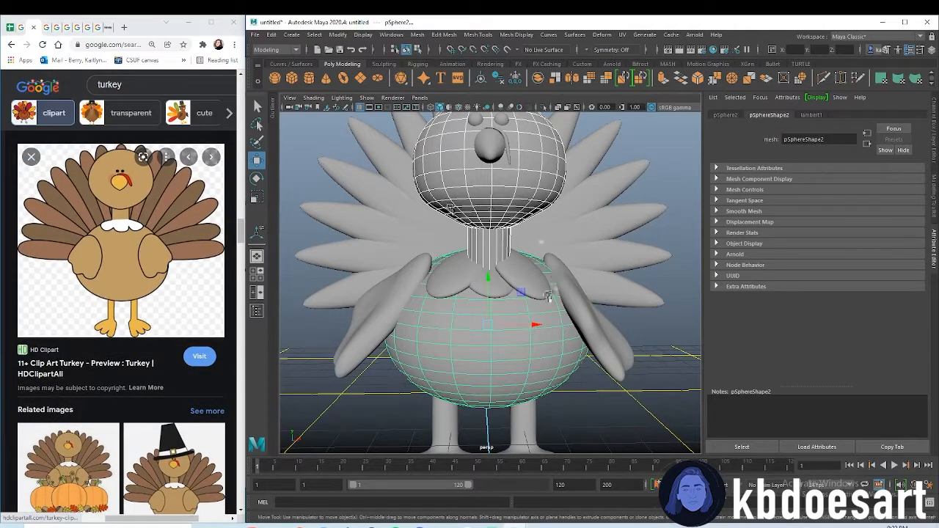
left_click(574, 304, "shift")
left_click(393, 309)
scroll(489, 242, "down", 3)
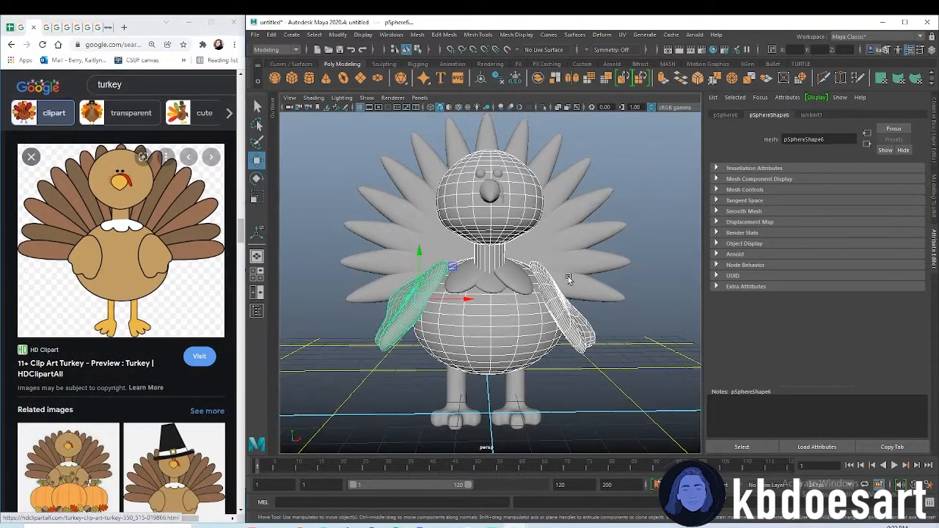
right_click_drag(532, 201, 524, 438)
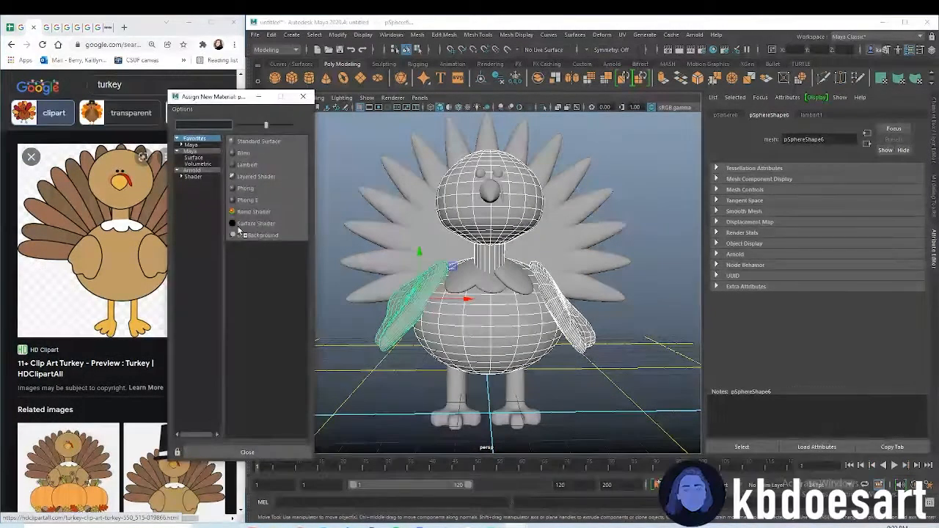
left_click(197, 177)
left_click(261, 305)
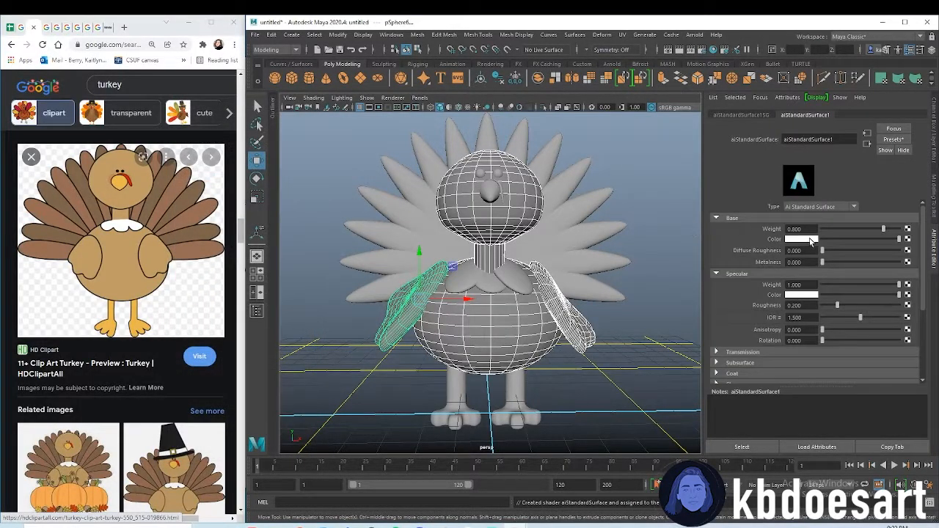
Color the head, neck, body and wing material tan, with diffuse roughness 1 and specular roughness about 0.57
left_click(810, 239)
left_click(764, 264)
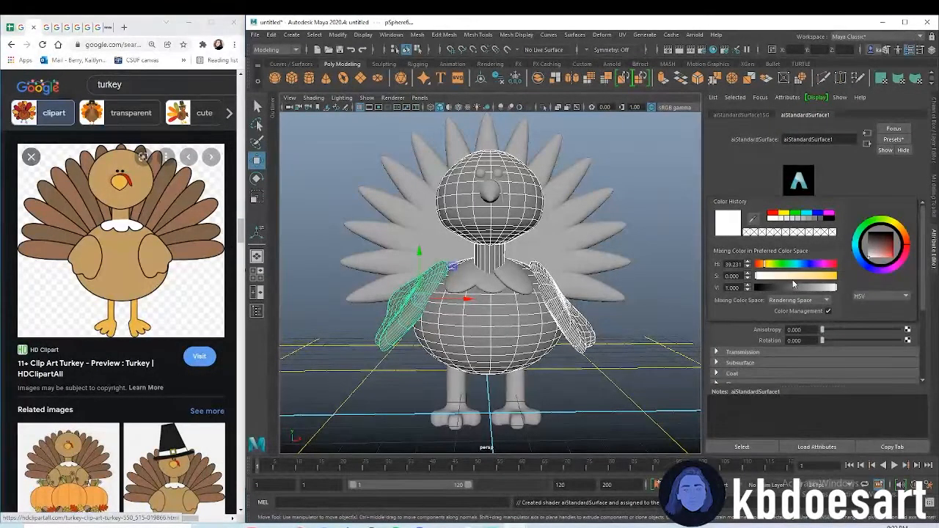
left_click(818, 275)
left_click(823, 289)
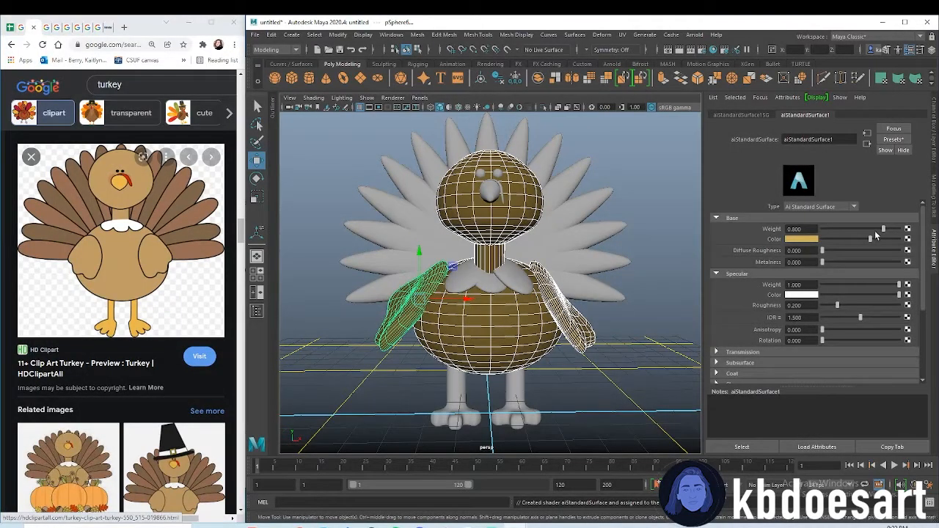
left_click_drag(864, 250, 908, 251)
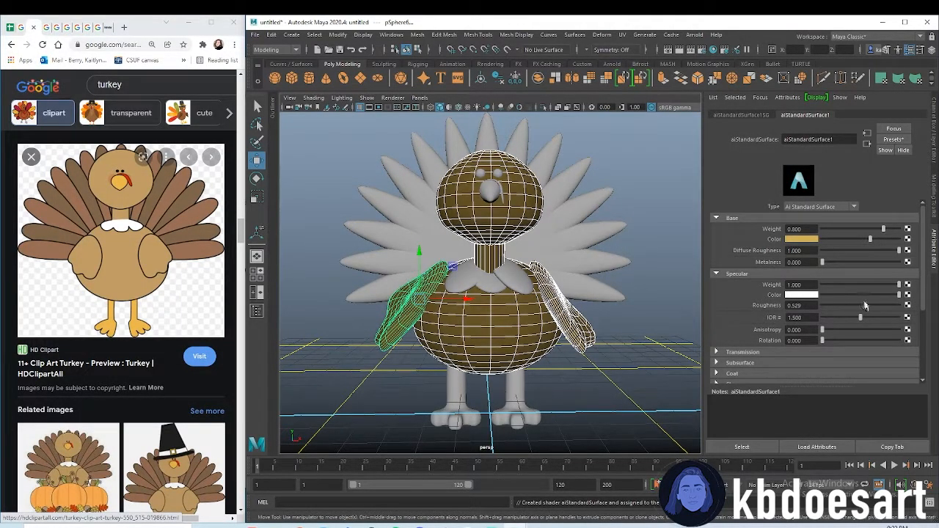
left_click_drag(865, 305, 865, 306)
Select the three white collar feathers below the neck and assign them a new Ai Standard Surface material
left_click(505, 279)
left_click(522, 288, "shift")
left_click(496, 289, "shift")
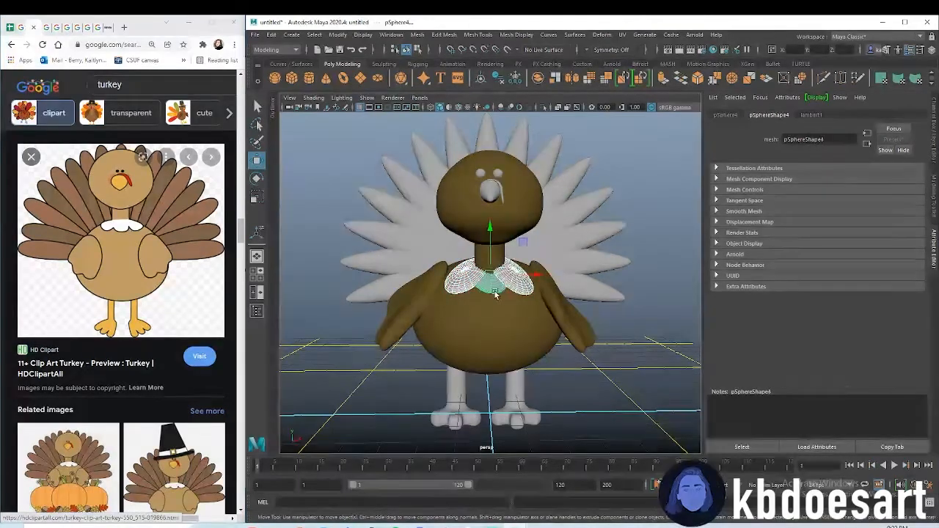
right_click_drag(519, 279, 532, 518)
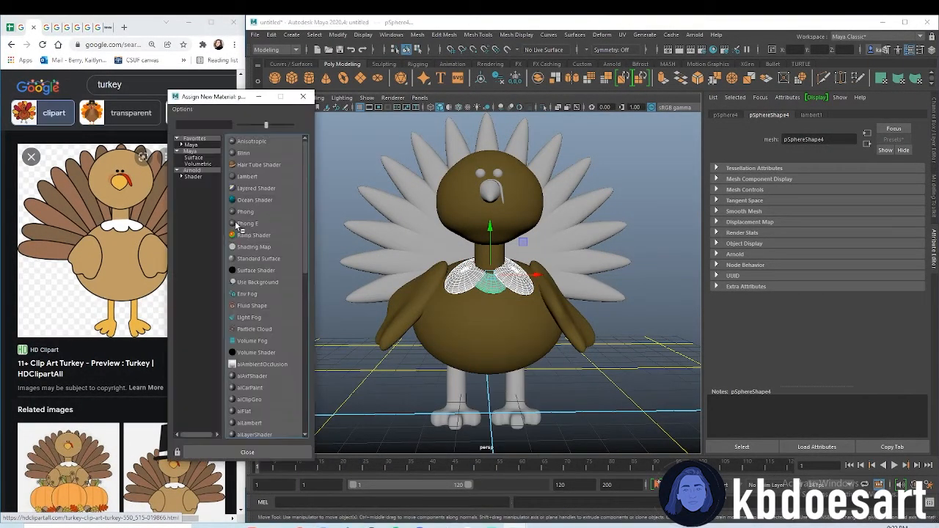
left_click(199, 171)
left_click(205, 177)
left_click(261, 305)
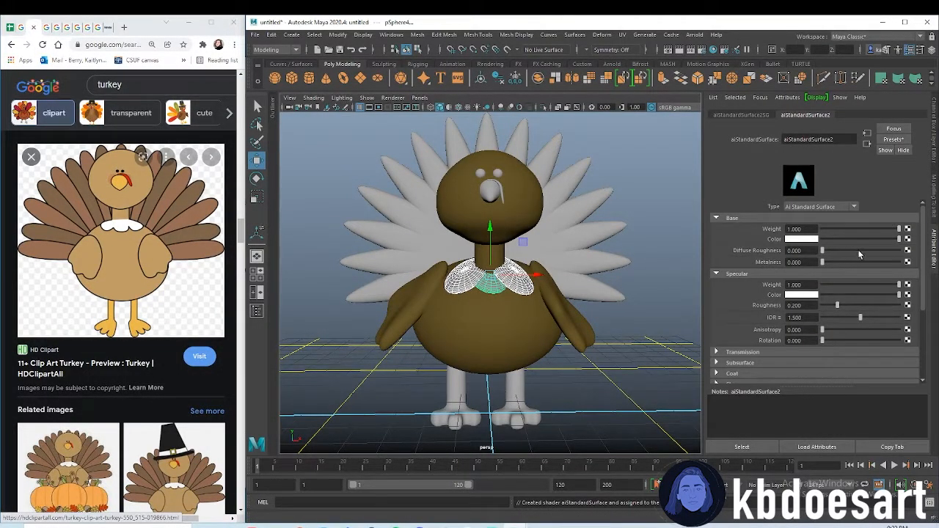
Set the collar material's diffuse roughness to 1 and specular roughness to about 0.56, and rename it white
left_click_drag(886, 252, 903, 251)
left_click(864, 305)
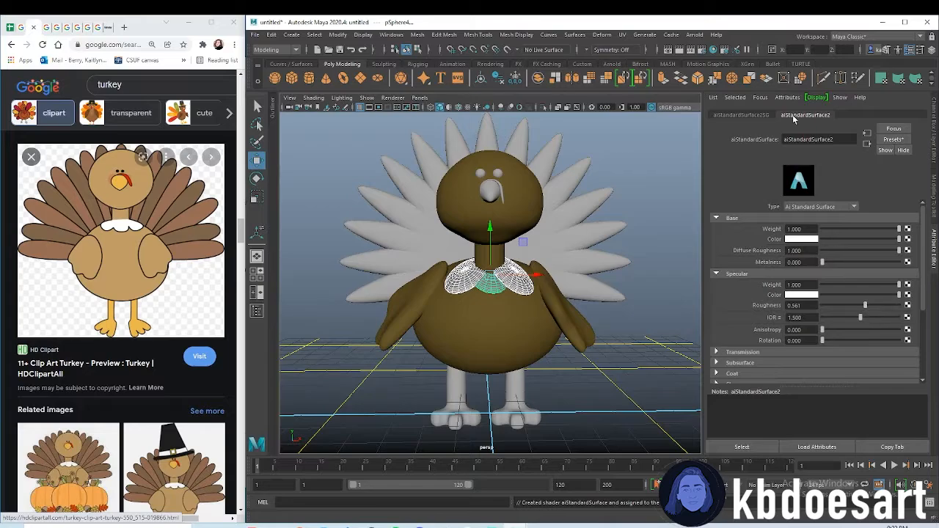
double_click(807, 138)
type("white")
key("Return")
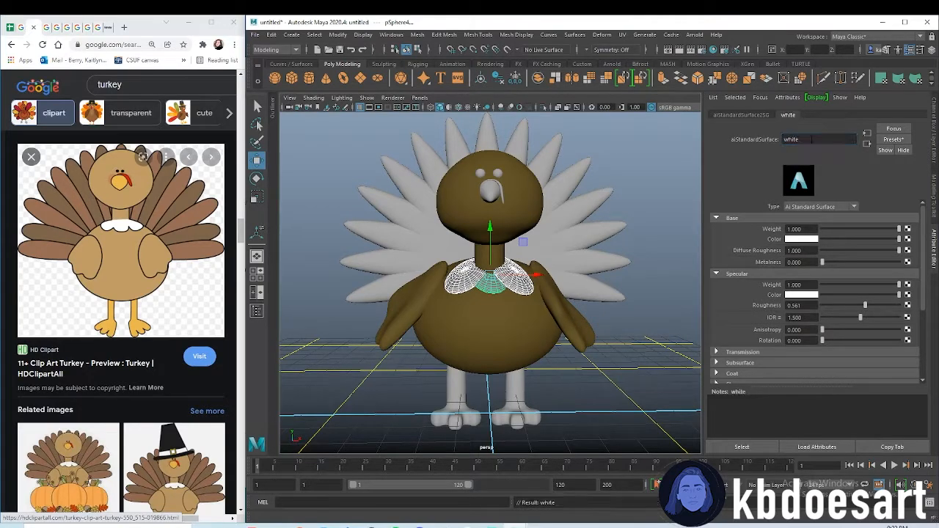
left_click(736, 116)
double_click(803, 140)
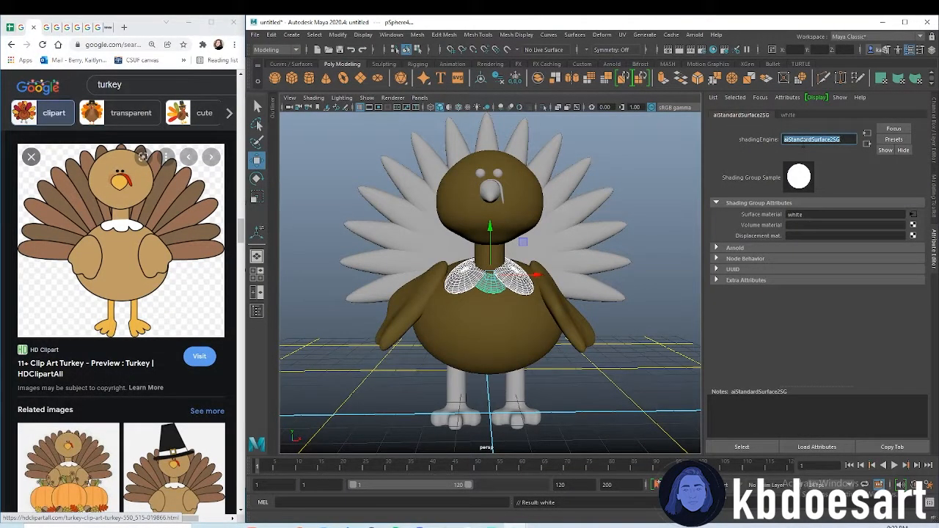
Rename the tan material on the head as body
left_click(520, 210)
left_click(817, 116)
double_click(816, 139)
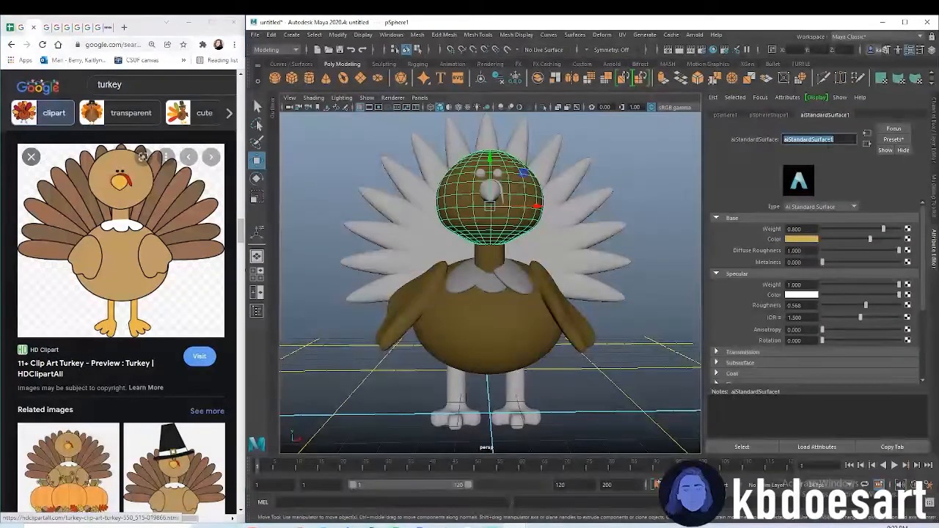
type("body")
key("Return")
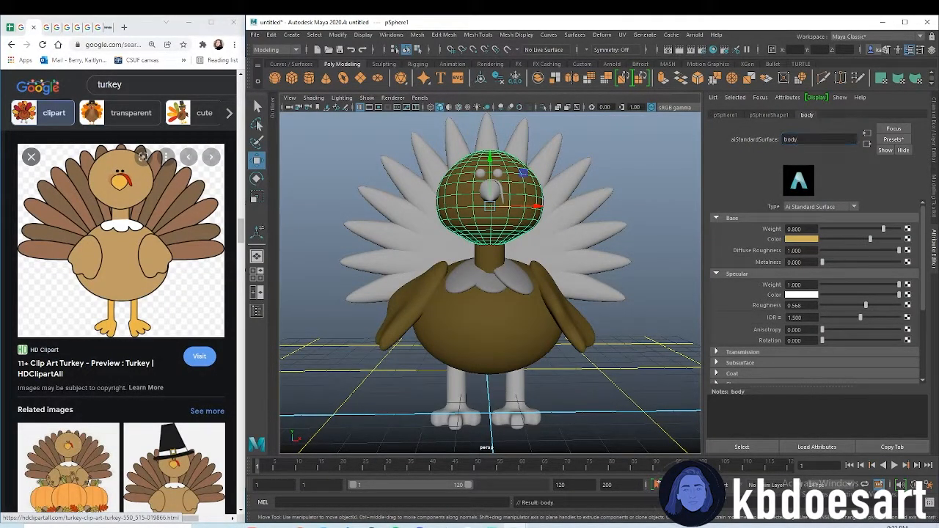
left_click(457, 394)
left_click(517, 380, "shift")
right_click_drag(514, 391, 514, 517)
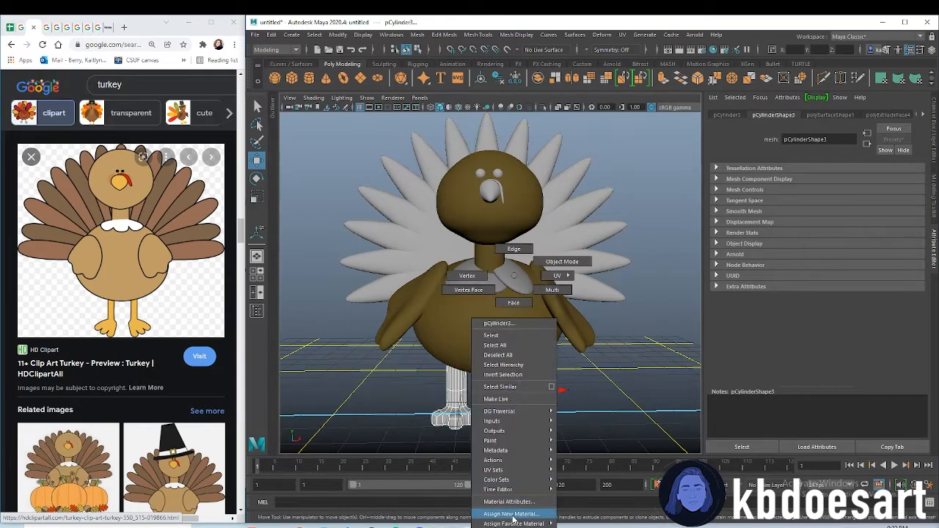
Select the beak and both legs and assign them a new Ai Standard Surface material
left_click(484, 202)
left_click(510, 372, "shift")
left_click(499, 348, "shift")
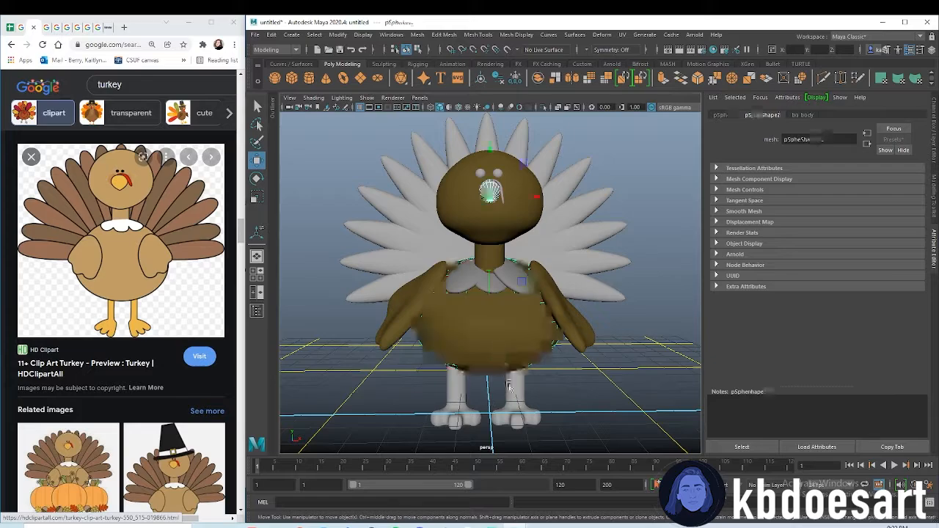
left_click(511, 385, "shift")
left_click(457, 386, "shift")
right_click(457, 387)
right_click_drag(457, 386, 453, 514)
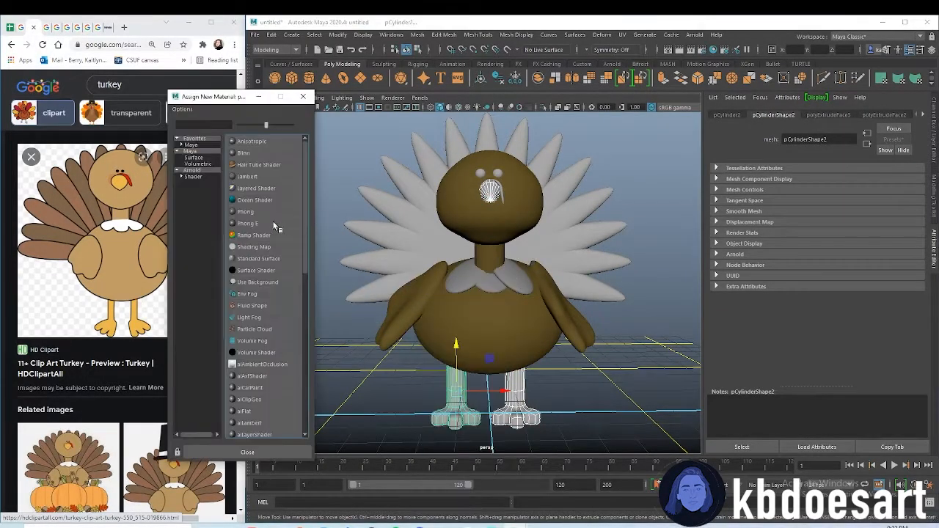
left_click(209, 178)
left_click(257, 305)
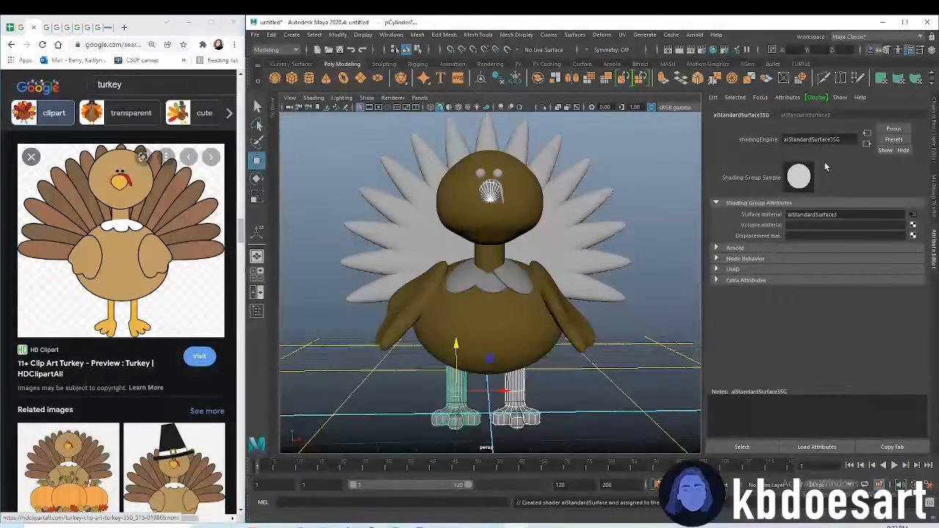
Color the beak and leg material golden yellow with a hue of about 44 and full saturation, and rename it yellow
left_click(807, 239)
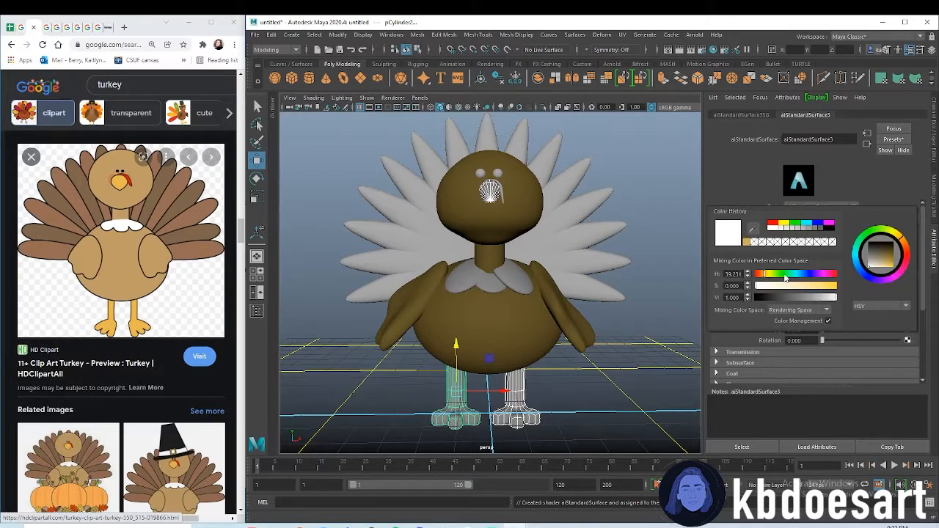
left_click_drag(807, 286, 842, 288)
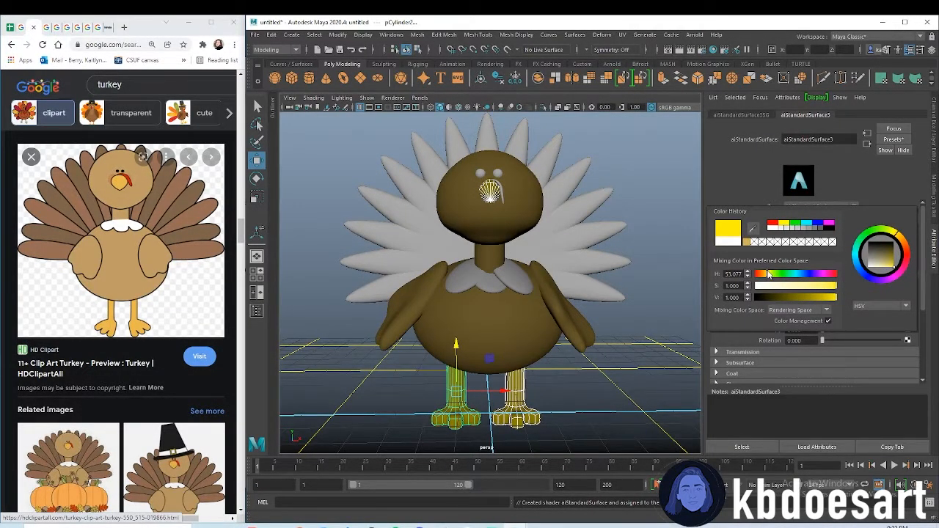
left_click_drag(768, 273, 766, 274)
double_click(820, 139)
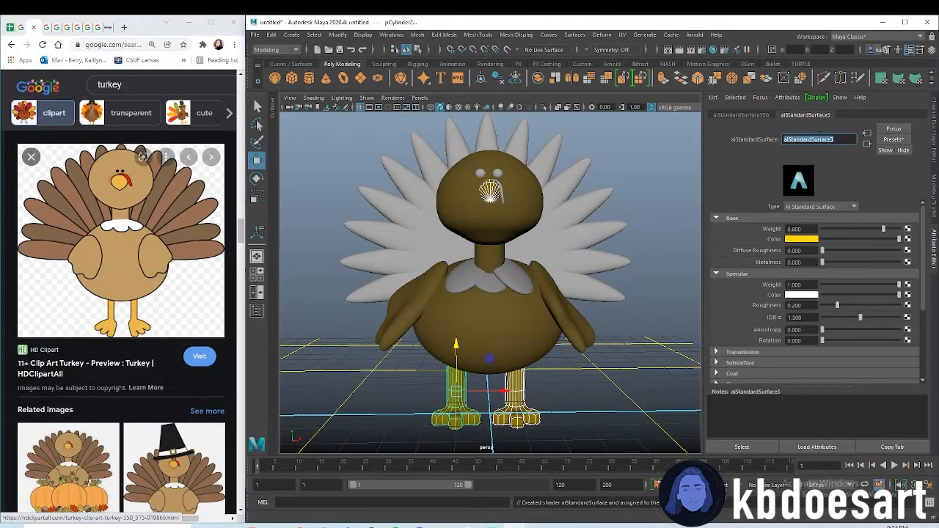
type("yellow")
key("Return")
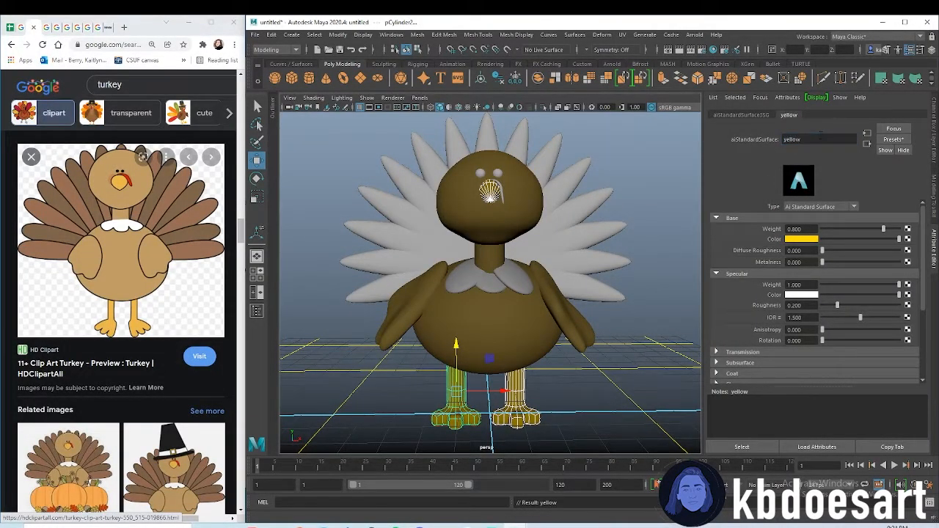
Select both eyes and assign them a new Ai Standard Surface material
left_click(499, 174)
left_click(571, 139)
left_click(495, 173)
left_click(478, 174, "shift")
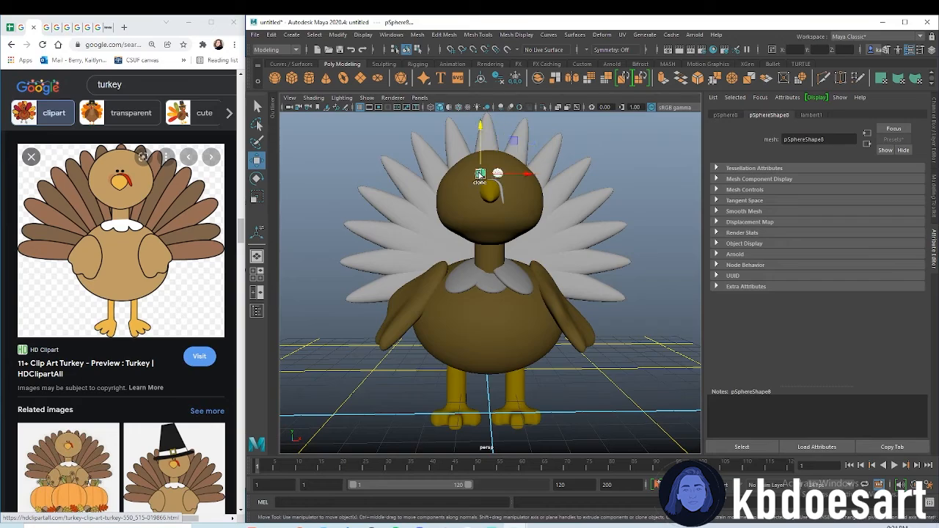
right_click_drag(479, 173, 482, 417)
left_click(194, 177)
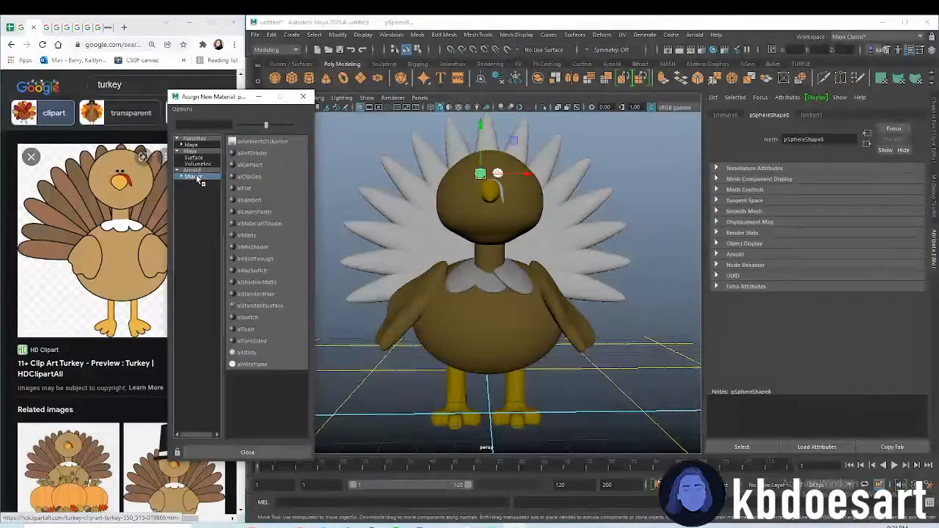
left_click(259, 306)
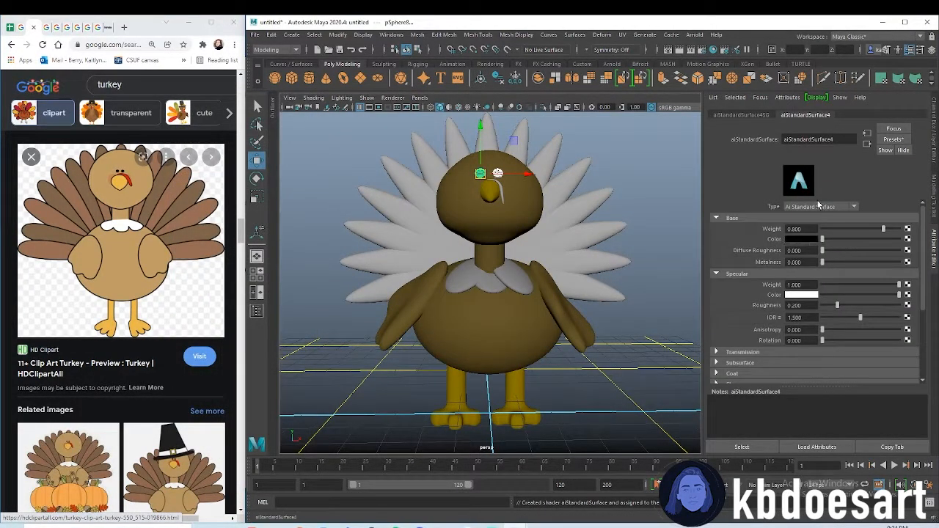
Make the eye material black with base weight 1 and diffuse roughness about 0.54, and rename it black
left_click(900, 251)
left_click_drag(885, 248, 863, 250)
double_click(807, 139)
type("black")
key("Return")
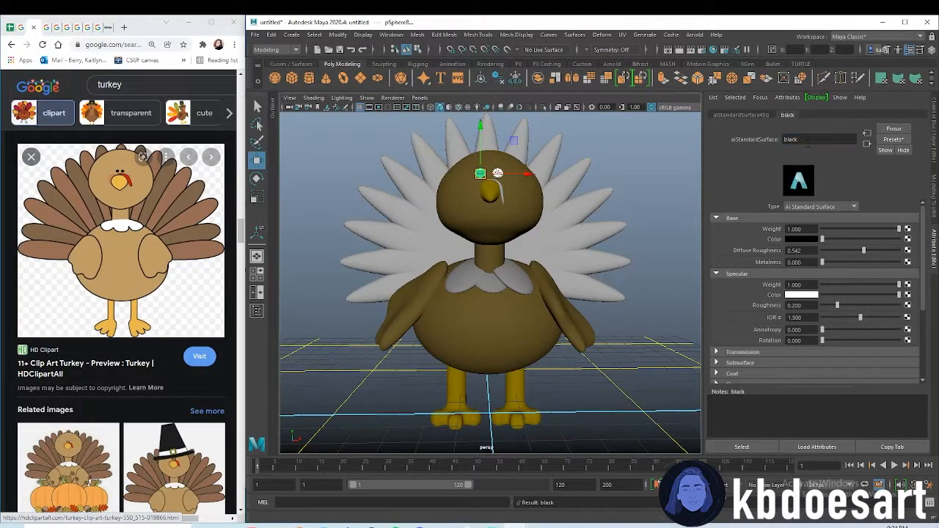
left_click(613, 295)
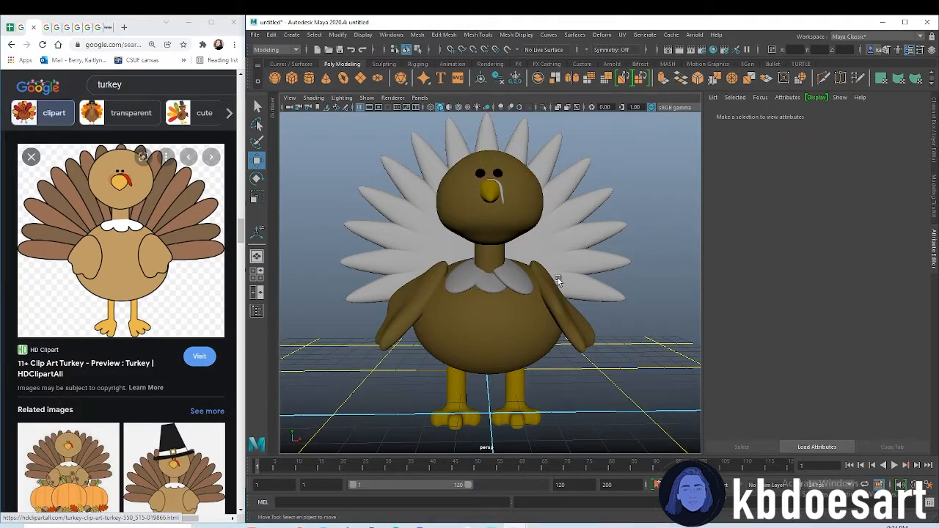
Select every other tail feather, starting with the lowest one, and assign them a new Ai Standard Surface material
left_click(389, 254)
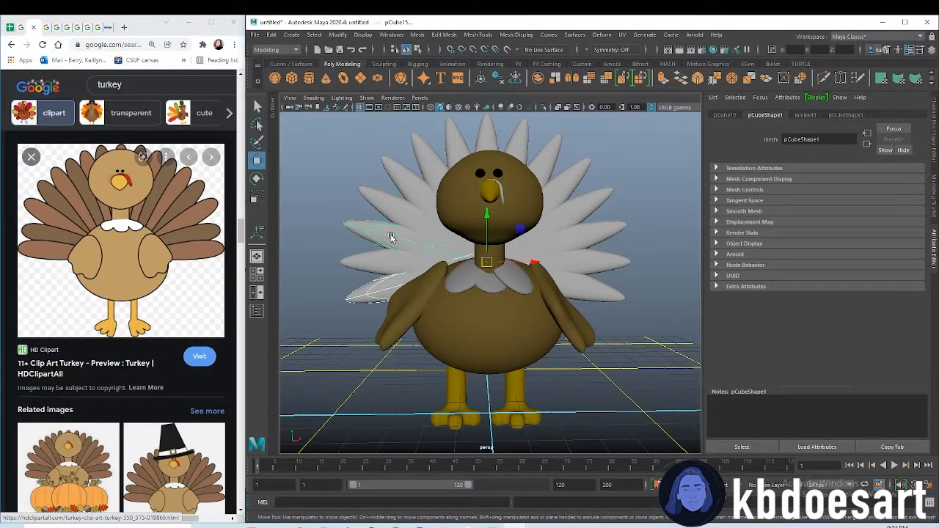
left_click(390, 236, "shift")
left_click(456, 143, "shift")
left_click(527, 146, "shift")
left_click(562, 183, "shift")
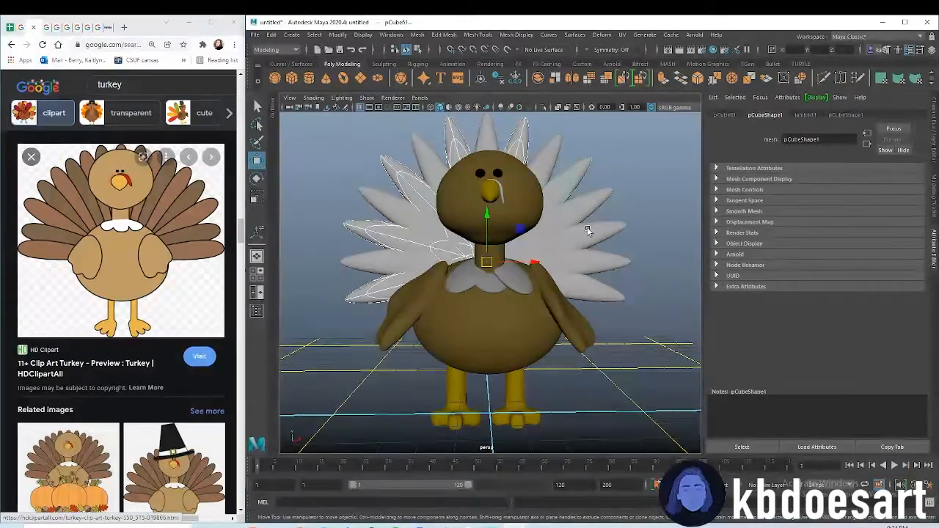
left_click(590, 232, "shift")
left_click(604, 292, "shift")
right_click_drag(598, 232, 594, 470)
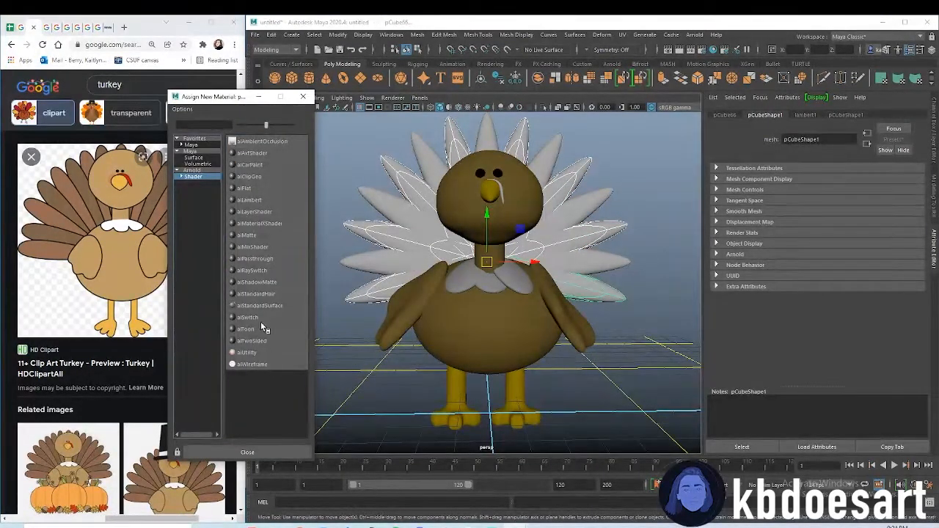
left_click(260, 305)
Color the tail feather material dark brown with a hue of about 25, diffuse roughness 1 and specular roughness about 0.47
left_click(805, 240)
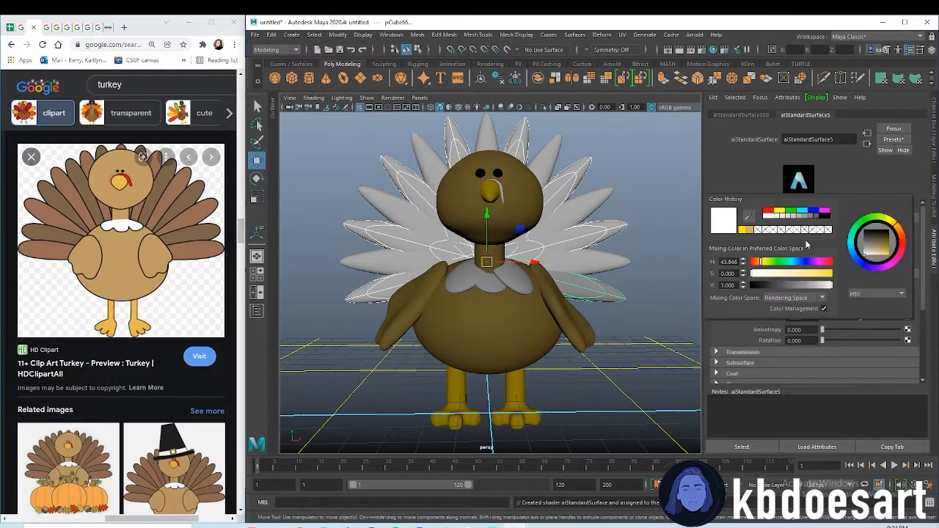
left_click_drag(755, 263, 757, 264)
left_click_drag(822, 275, 790, 287)
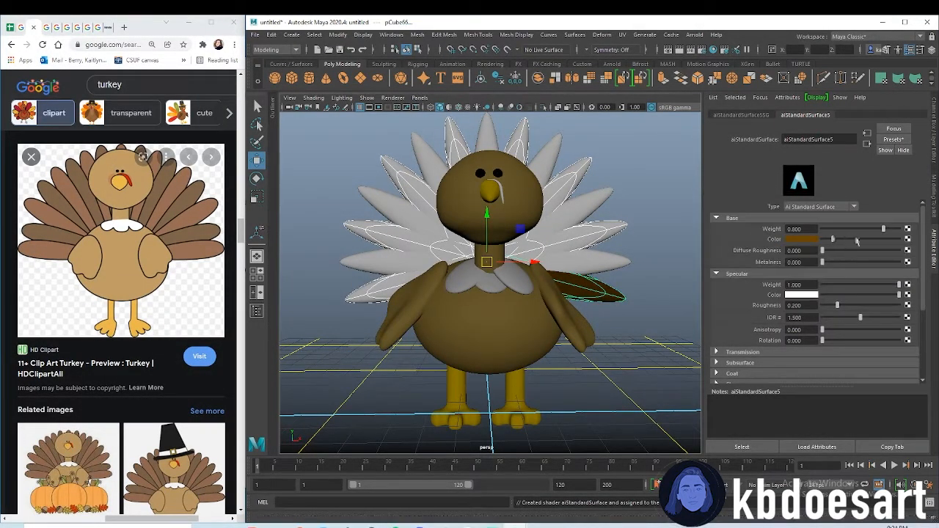
left_click_drag(822, 251, 904, 254)
left_click(857, 305)
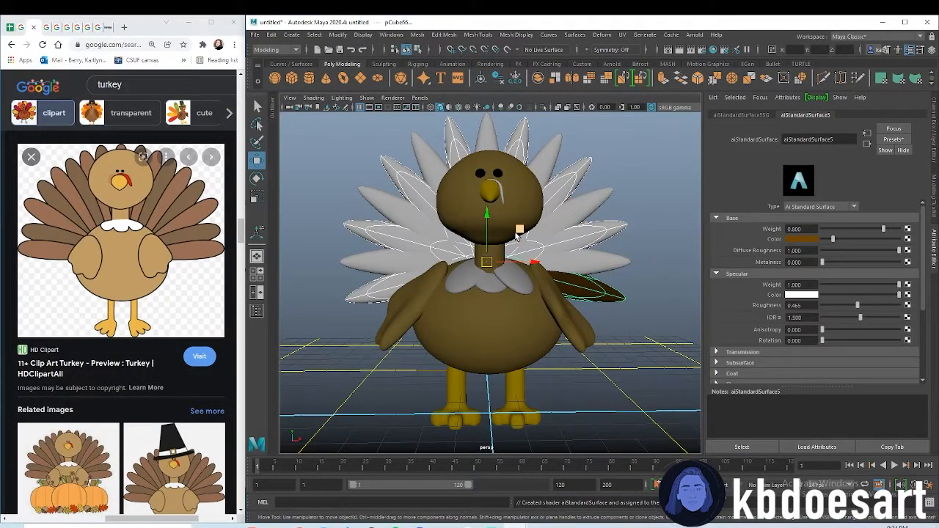
Select the remaining alternate tail feathers and assign them a new Ai Standard Surface material
left_click(409, 185)
left_click(431, 161, "shift")
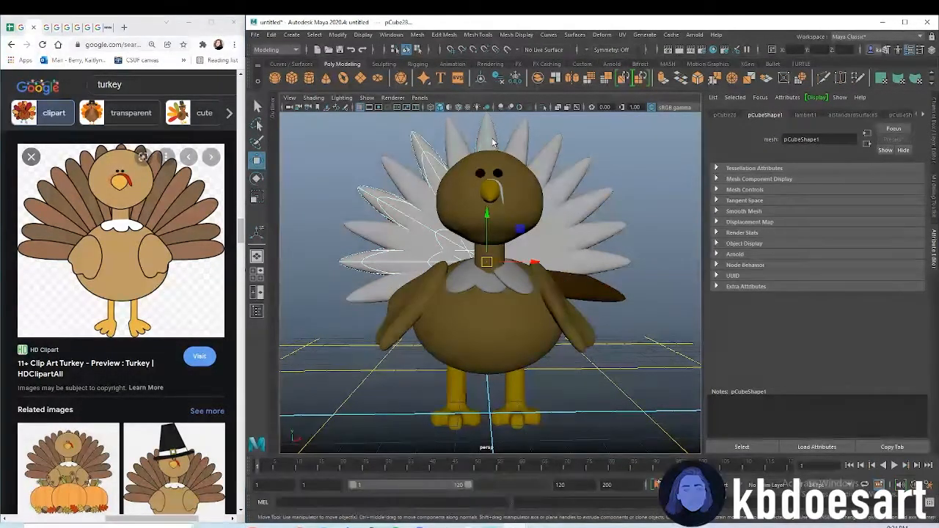
left_click(591, 245, "shift")
left_click(590, 259, "shift")
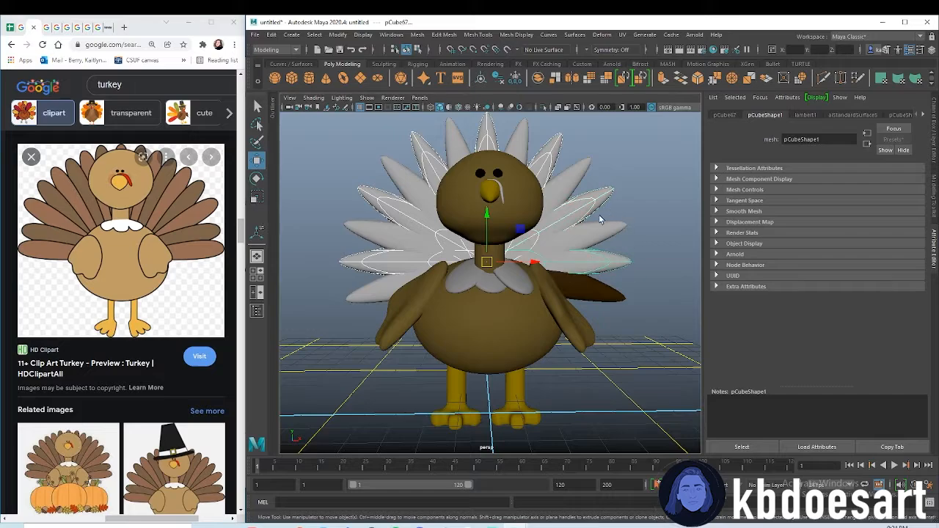
right_click_drag(599, 214, 577, 450)
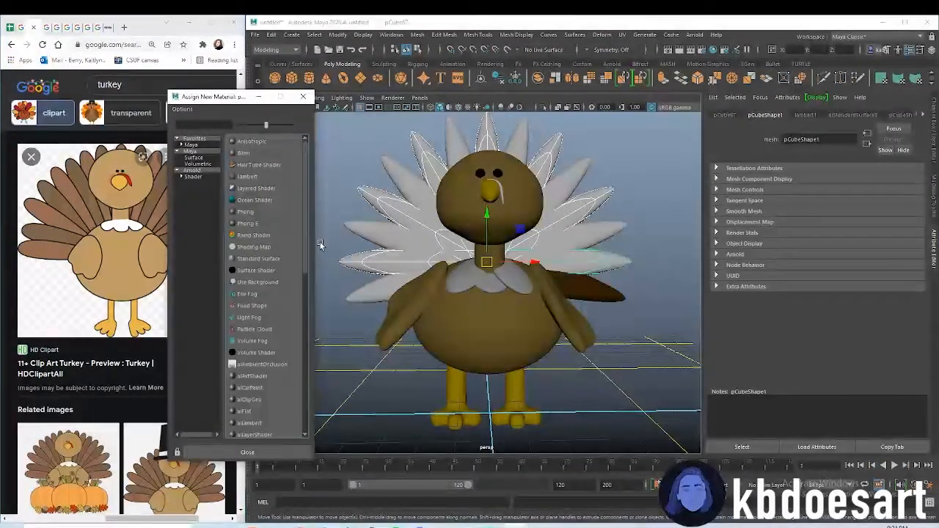
left_click(192, 178)
left_click(272, 304)
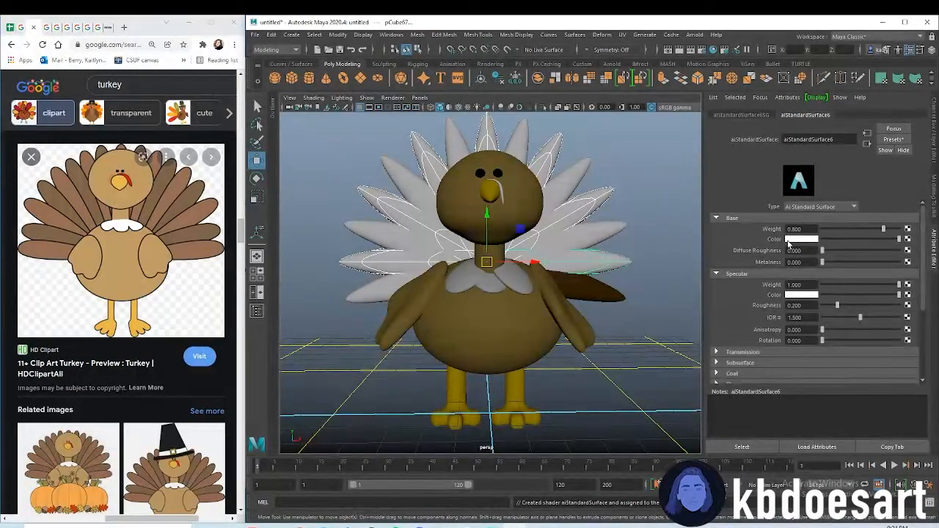
Color the second feather material a lighter brown based on the recent dark brown, with diffuse roughness 1 and specular roughness about 0.48
left_click(788, 240)
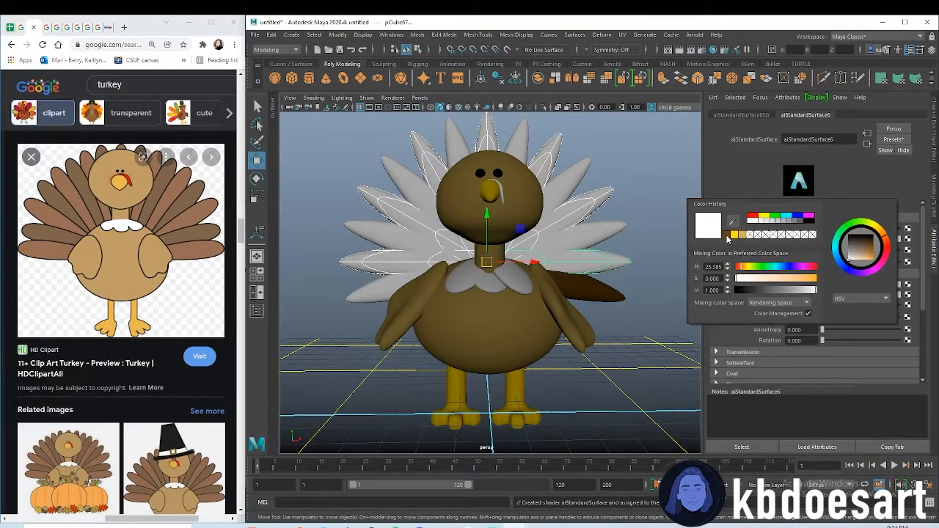
left_click(727, 237)
left_click_drag(781, 292, 790, 292)
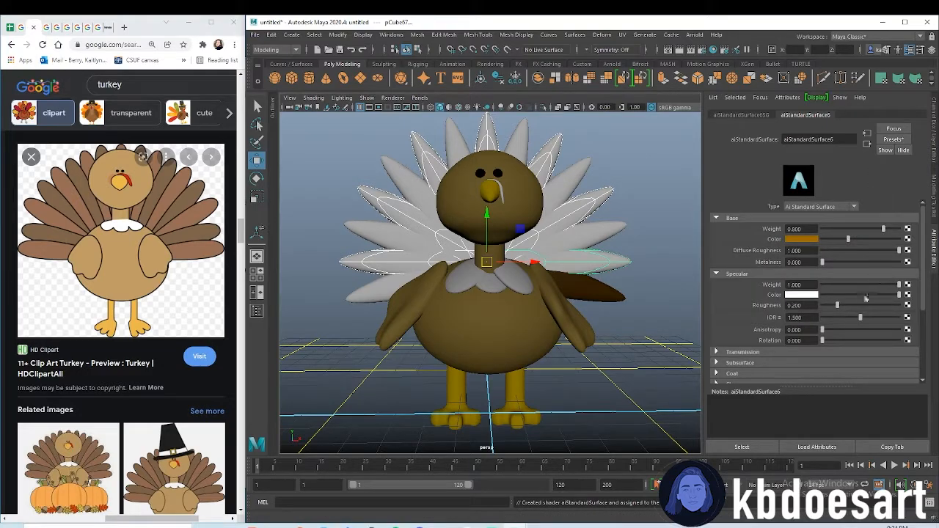
left_click_drag(837, 304, 859, 304)
left_click(643, 176)
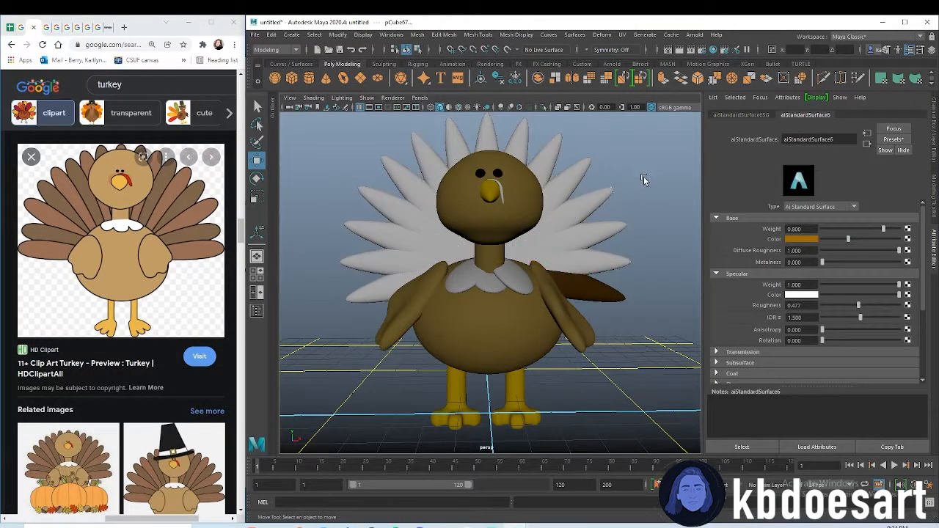
Select the wattle beside the beak and assign it a new Ai Standard Surface material
left_click(501, 192)
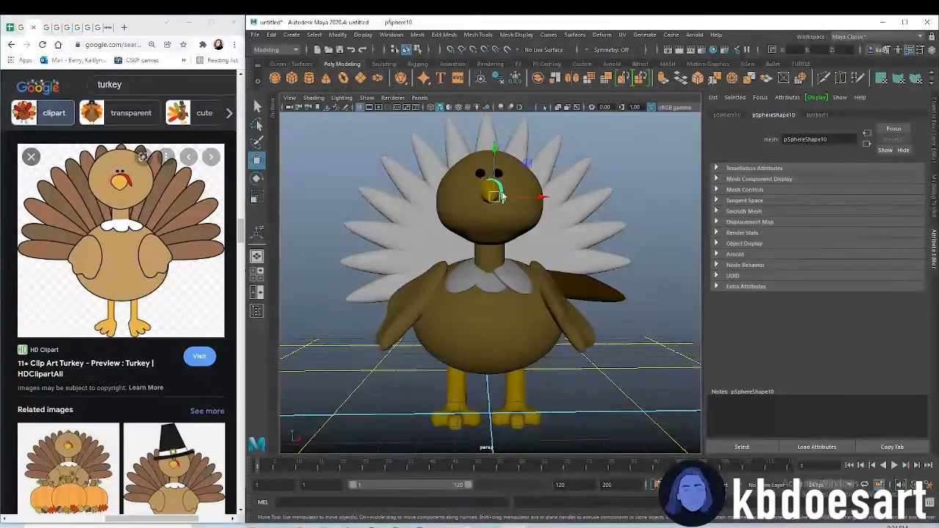
right_click_drag(499, 192, 503, 428)
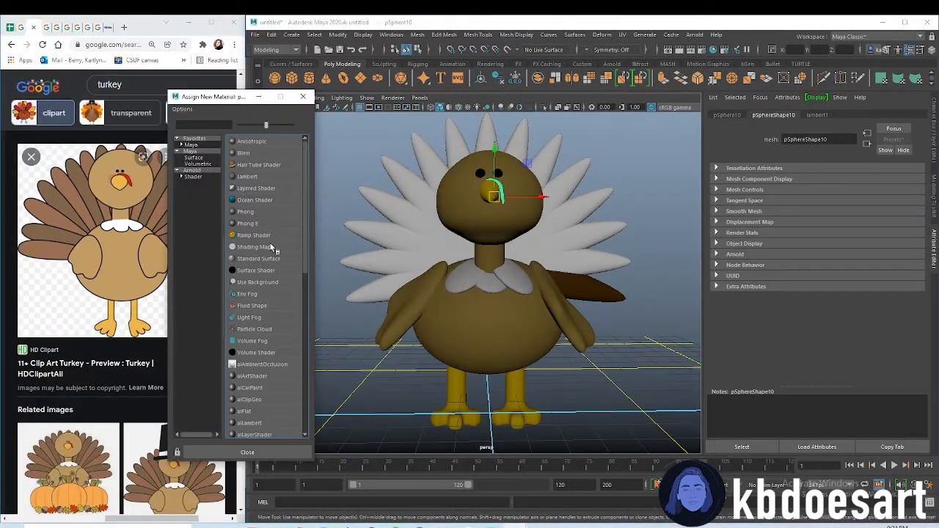
left_click(205, 177)
left_click(263, 307)
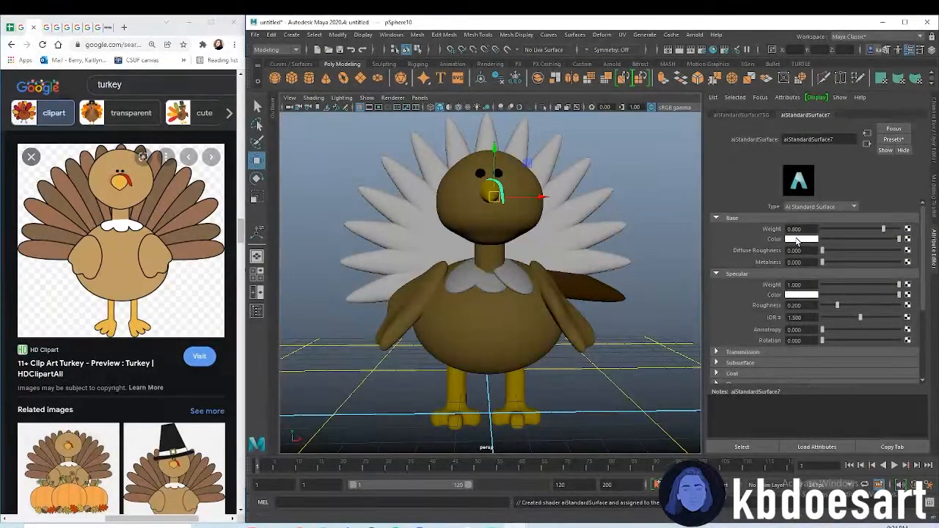
Color the wattle material red, slightly reducing its saturation, and deselect the wattle
left_click(754, 257)
left_click_drag(746, 265, 742, 266)
left_click_drag(816, 275, 811, 276)
left_click(808, 287)
left_click(592, 223)
Turn on scene lighting in the viewport and add an Arnold SkyDome light
scroll(585, 226, "down", 5)
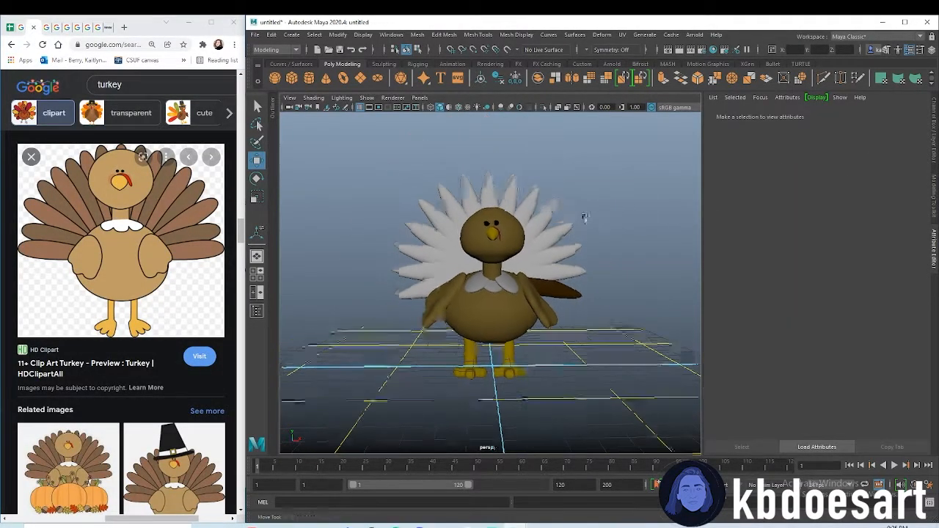
key("7")
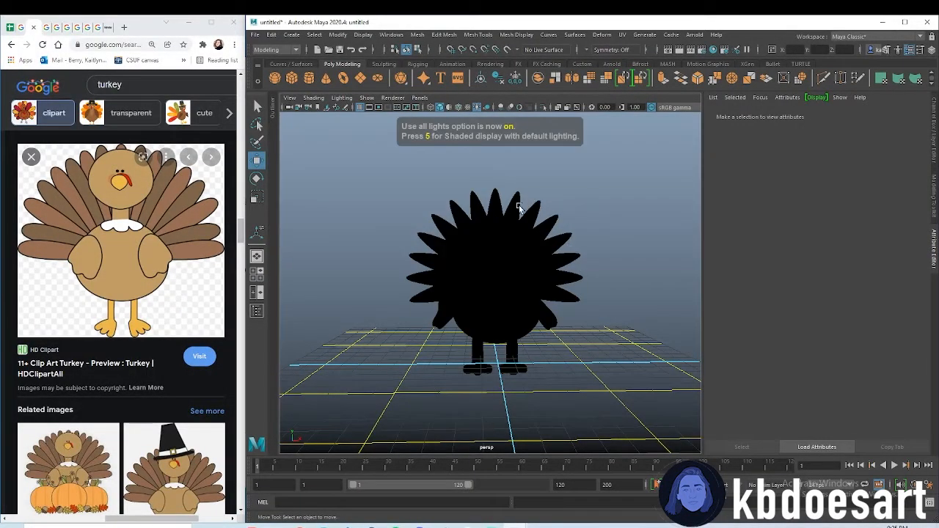
left_click(614, 65)
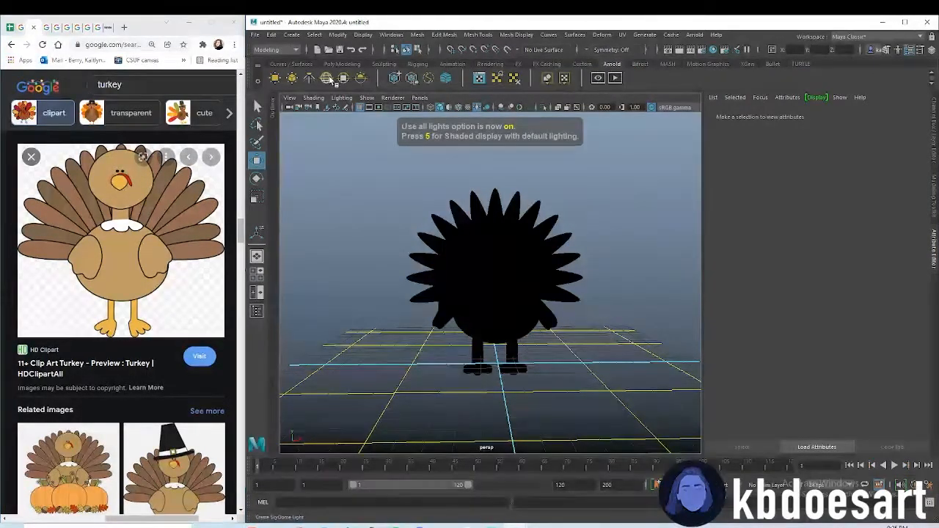
left_click(327, 78)
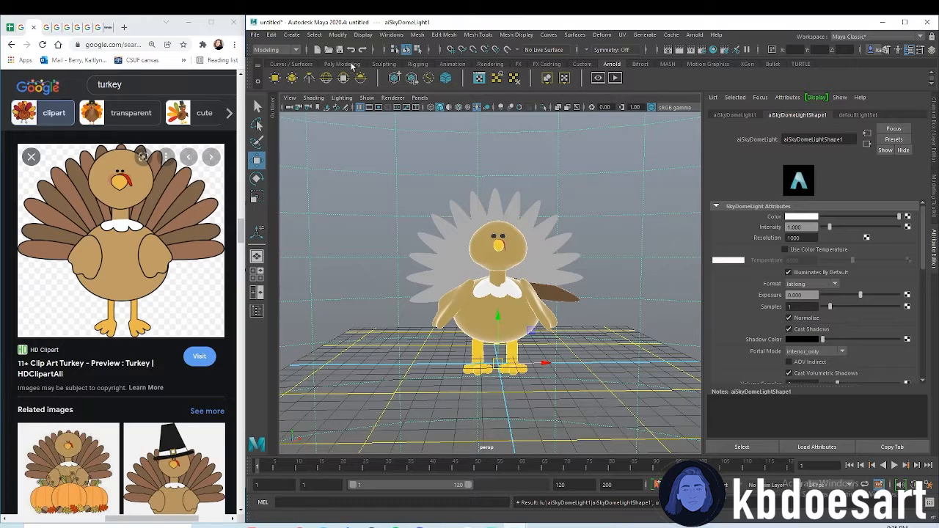
Save the scene in the Downloads folder as a Maya ASCII file named turkeu
left_click(272, 35)
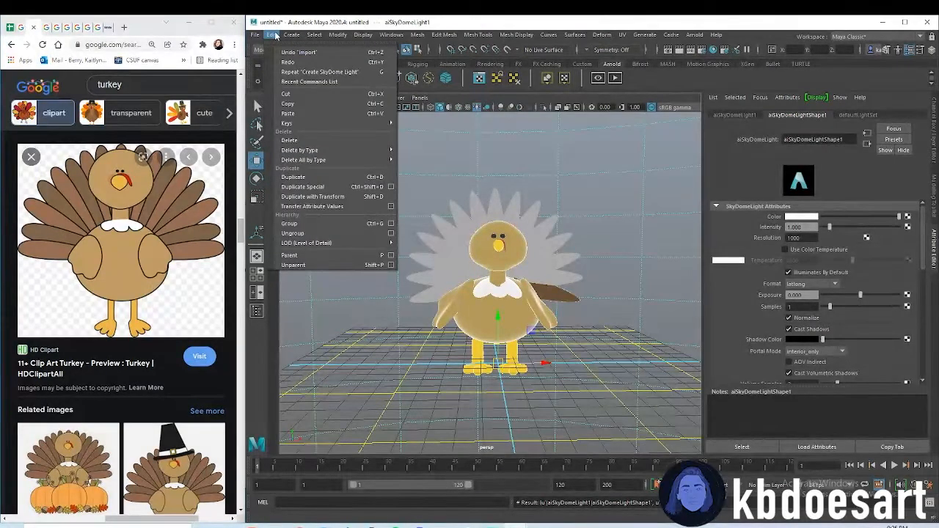
left_click(276, 35)
key("ctrl+s")
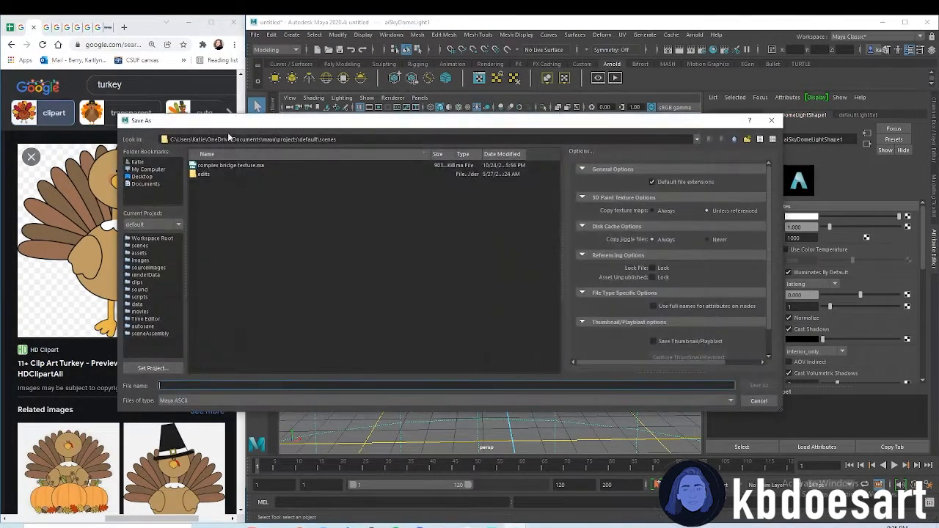
left_click(145, 164)
double_click(218, 227)
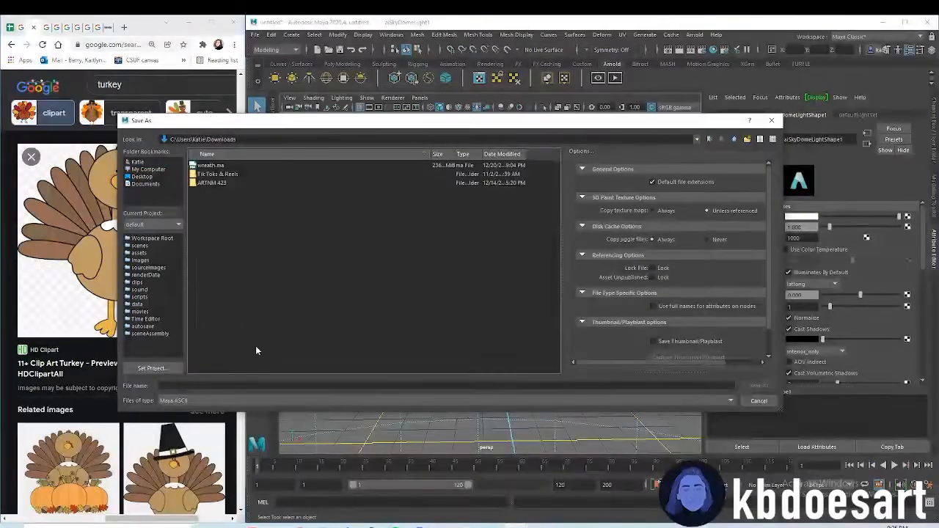
left_click(228, 383)
type("tukr")
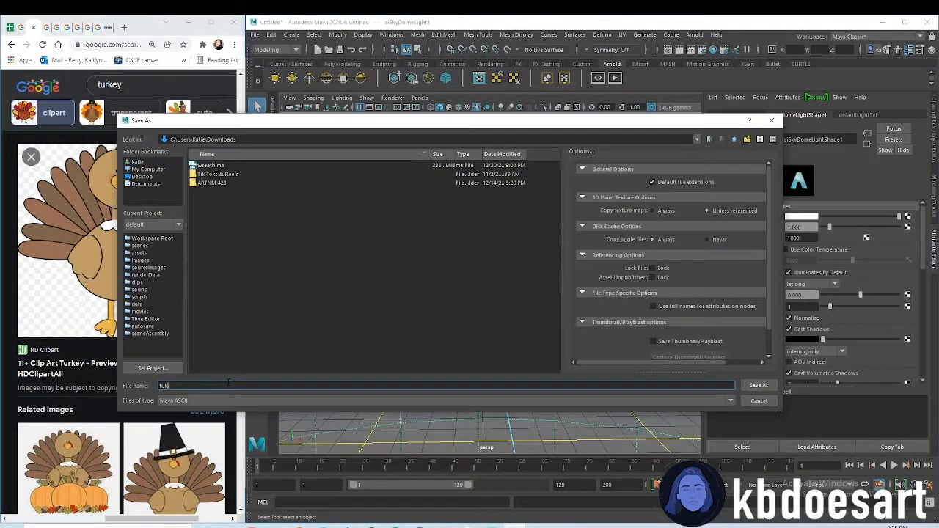
key("Return")
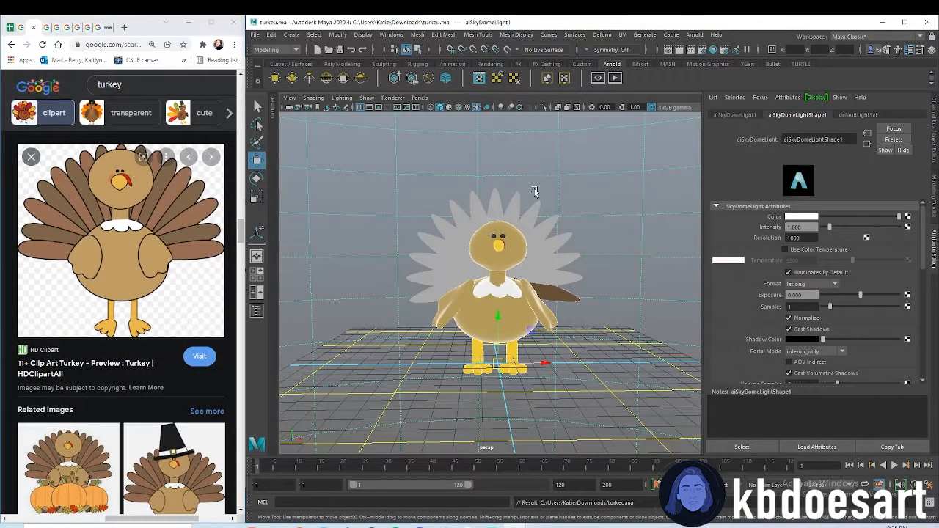
Create a polygon plane and scale it up evenly into a large floor under the turkey
left_click(342, 64)
left_click(360, 78)
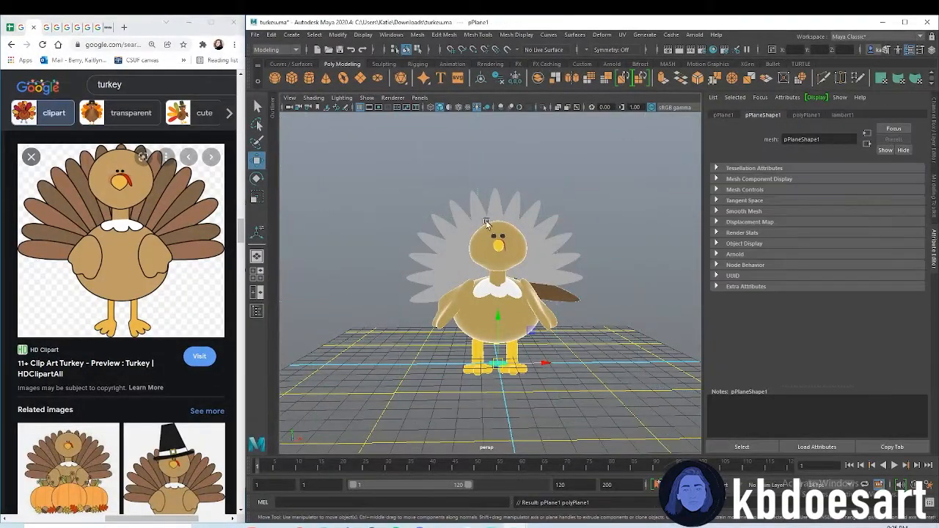
key("r")
left_click_drag(498, 364, 798, 350)
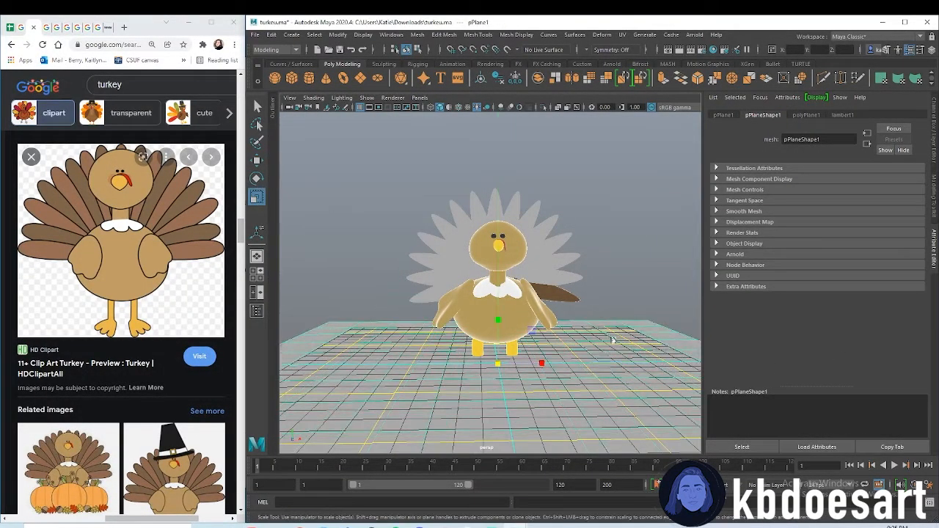
Assign the floor plane a new Ai Standard Surface material and connect a Checker texture to its base color
right_click_drag(612, 276, 608, 513)
left_click(193, 177)
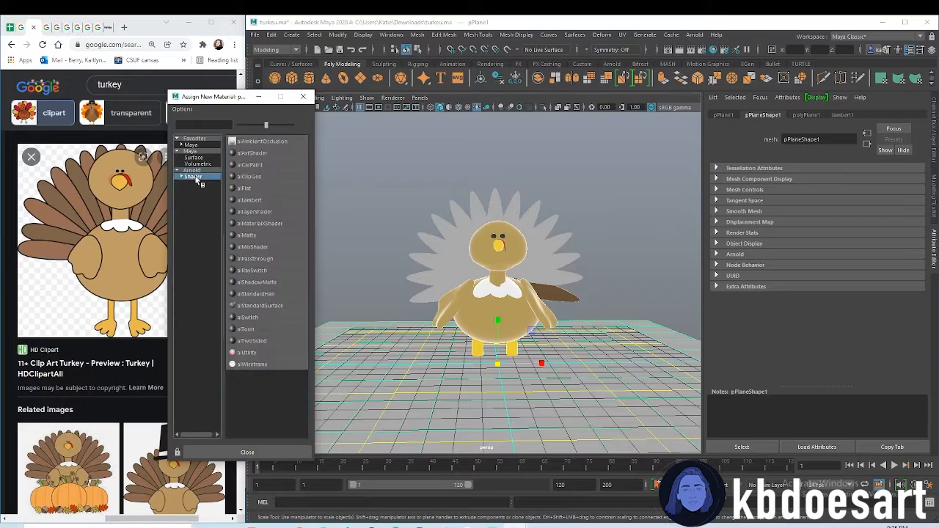
left_click(264, 305)
left_click(907, 239)
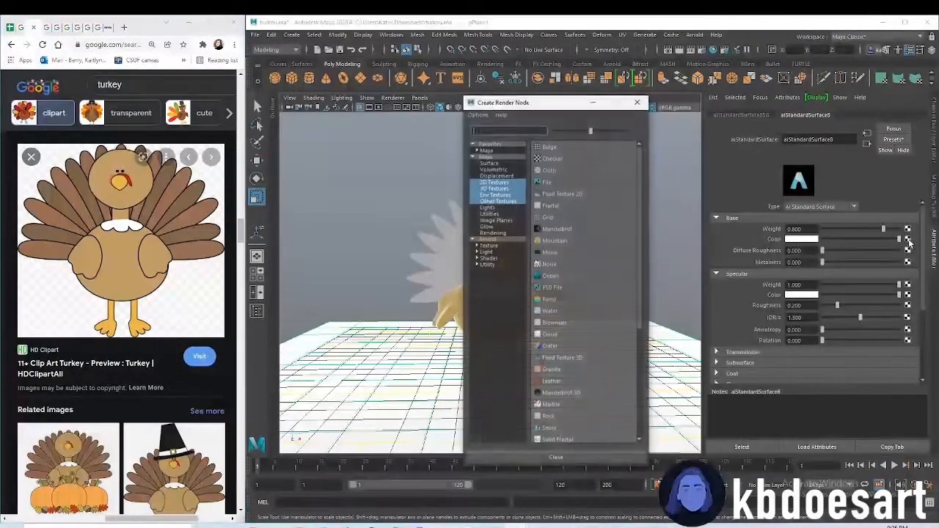
left_click(554, 157)
left_click(561, 376)
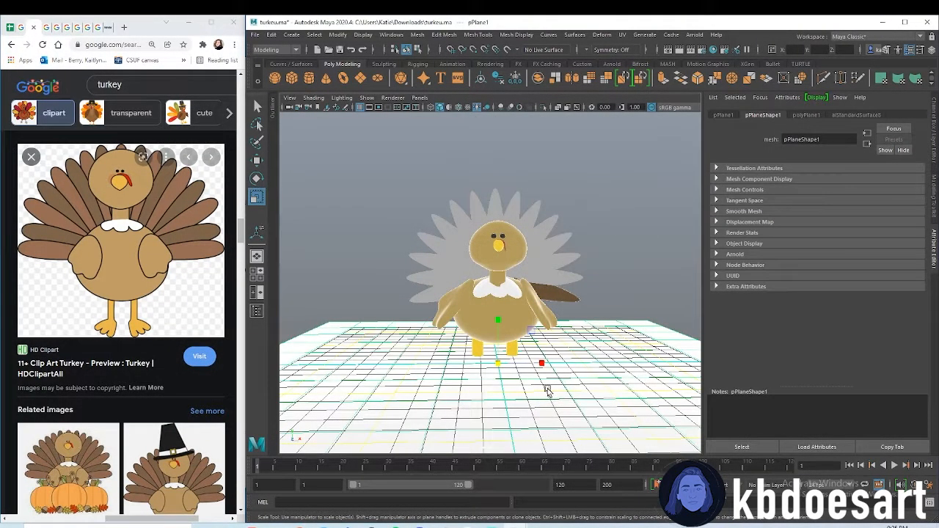
Lower the floor plane until it sits just beneath the turkey's feet
key("w")
mouse_move(547, 391)
left_mouse_down("alt")
mouse_move(539, 377)
mouse_move(536, 385)
left_mouse_up("alt")
left_click_drag(495, 284, 498, 304)
left_click_drag(555, 264, 556, 291, "alt")
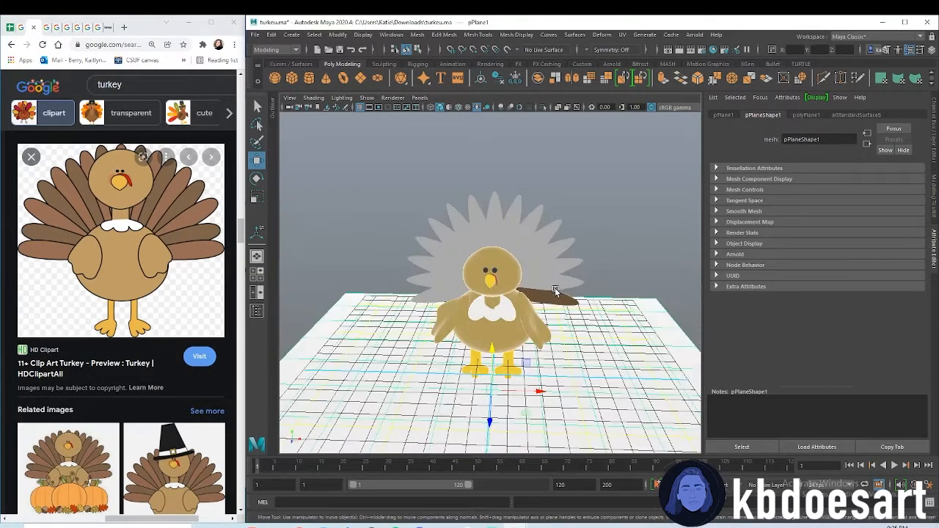
Start an Arnold render of the scene with all lights enabled in the viewport
key("5")
key("7")
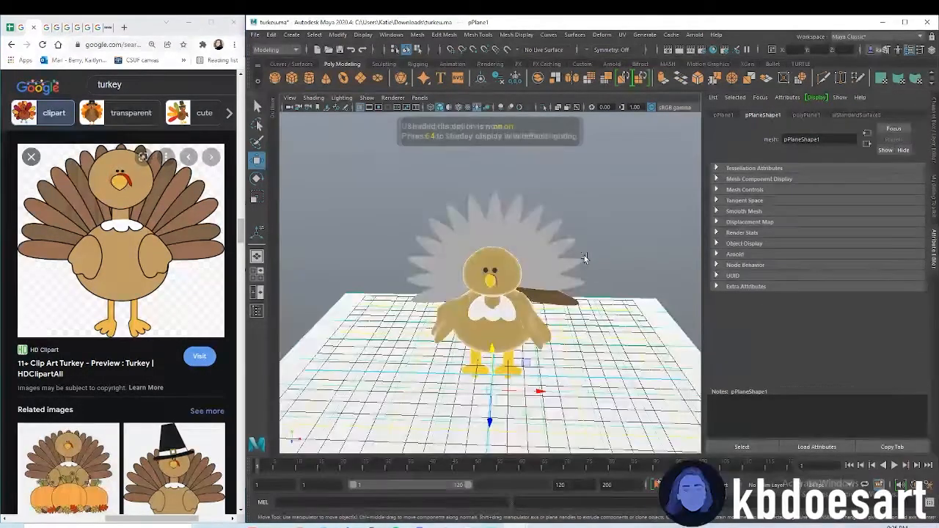
left_click(694, 34)
left_click(705, 53)
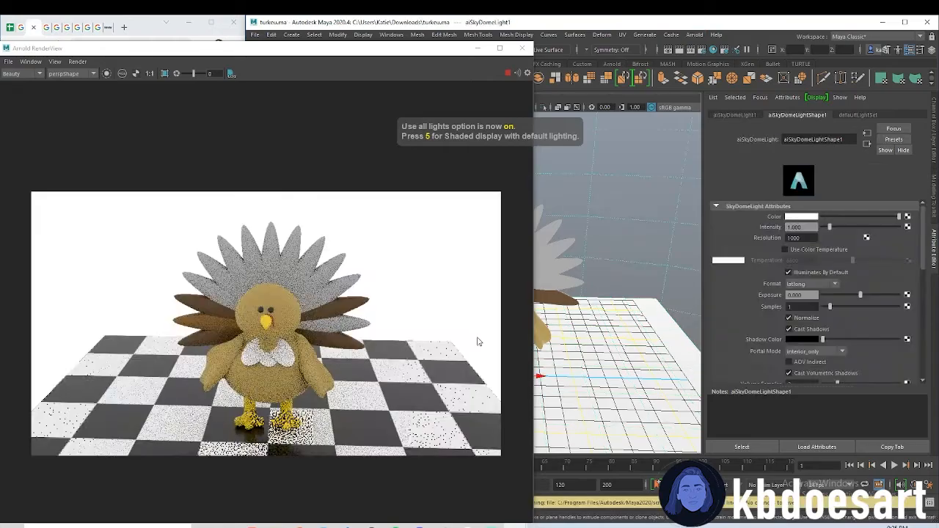
Center the turkey in the live render and narrow the render window to reveal more of the viewport
left_click_drag(549, 356, 550, 336, "alt")
middle_click_drag(550, 336, 653, 354, "alt")
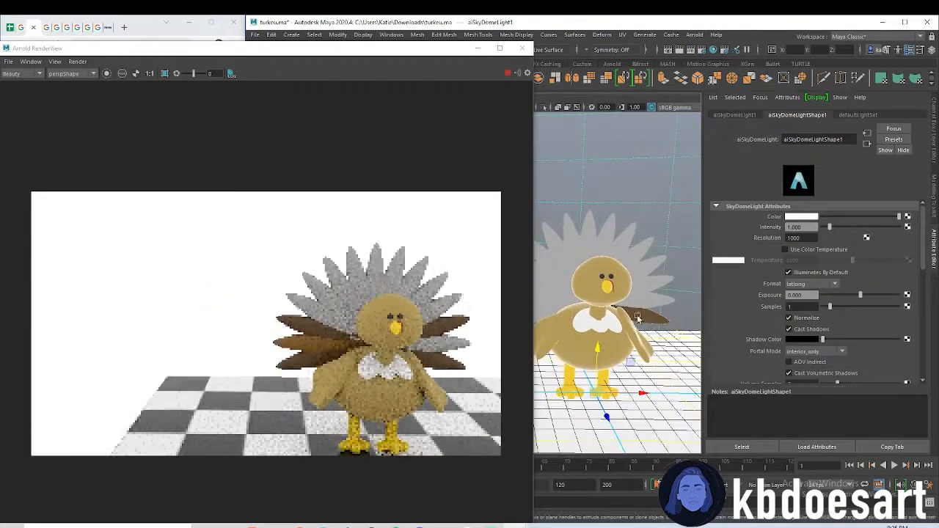
left_click_drag(652, 353, 650, 336, "alt")
left_click_drag(534, 121, 398, 128)
middle_click_drag(535, 297, 507, 274, "alt")
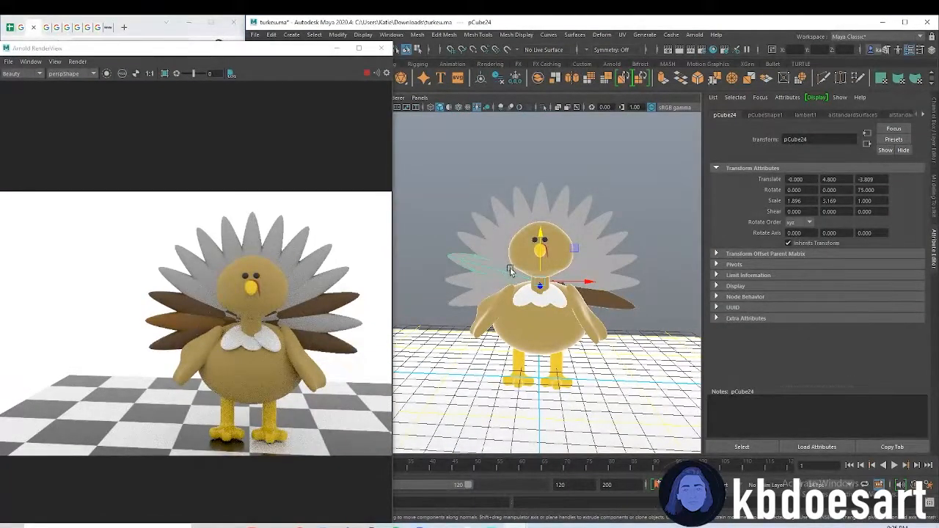
scroll(513, 275, "up", 1)
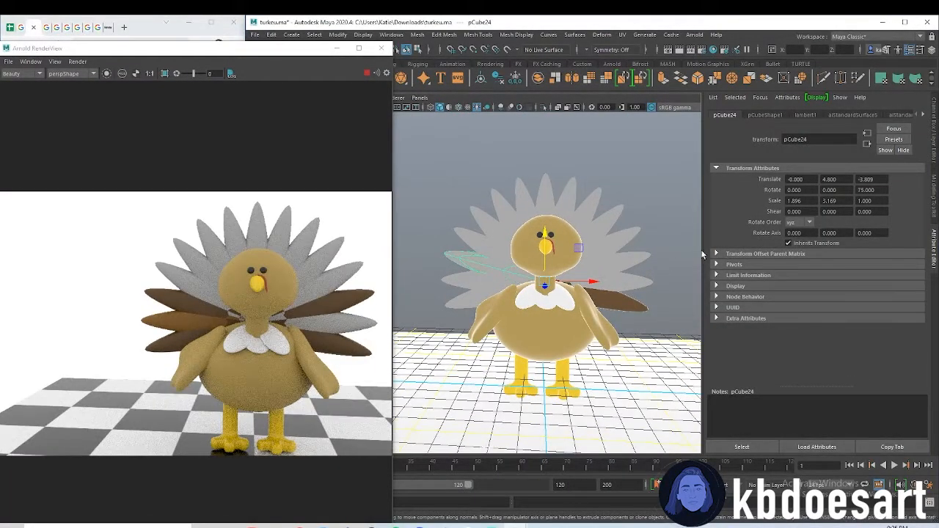
Rename the darker tail feather material dark brown
left_click(851, 114)
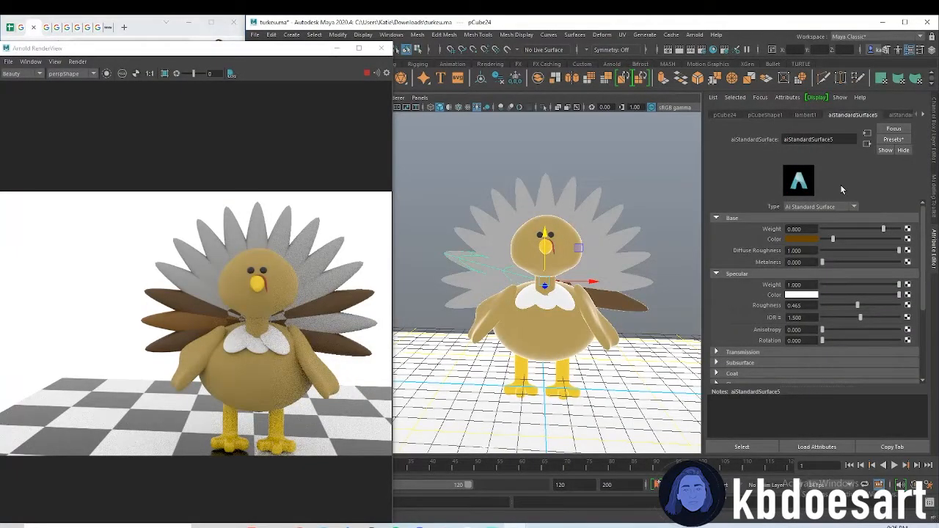
left_click(894, 116)
left_click(812, 115)
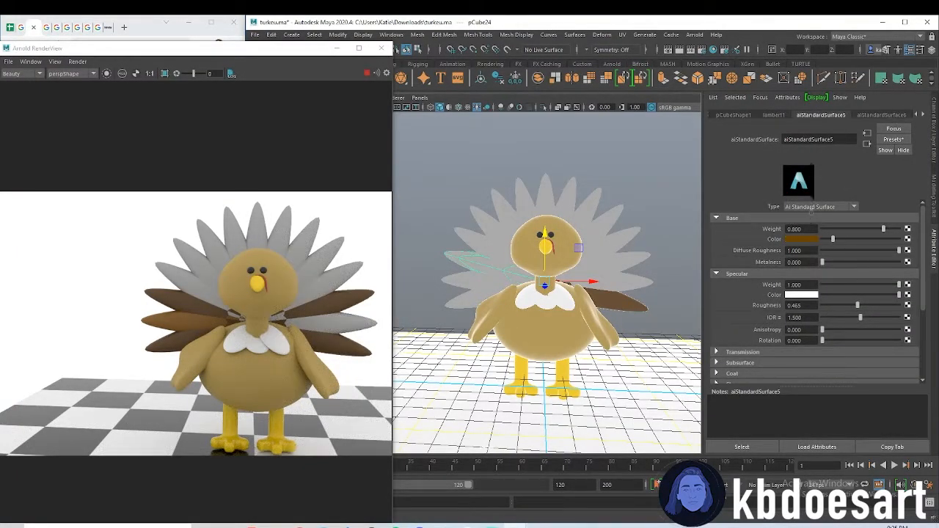
double_click(804, 138)
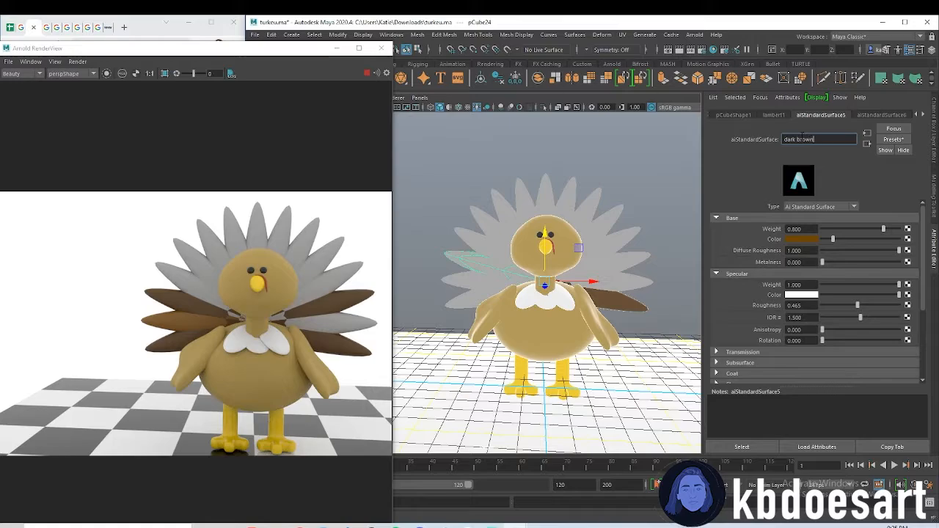
type("dark brown")
key("Return")
Rename the lighter tail feather material light brown
left_click(894, 116)
double_click(801, 140)
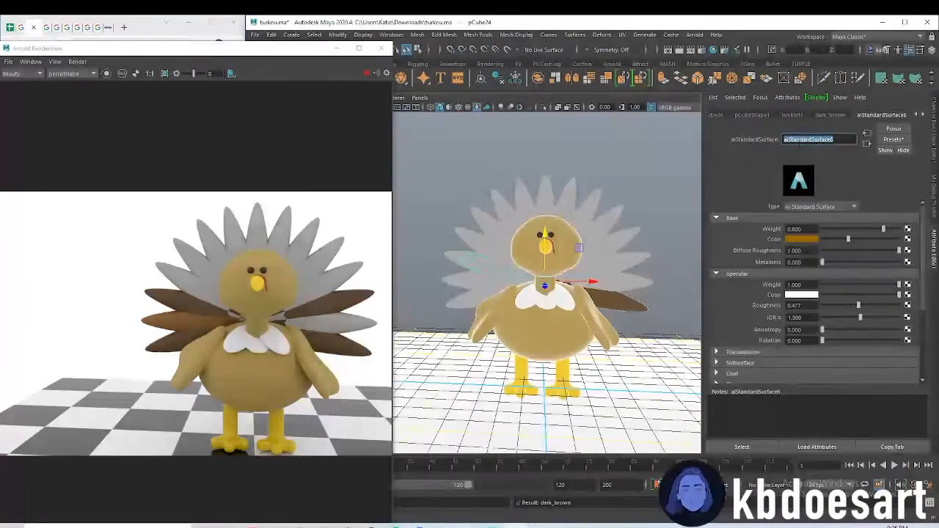
type("light brown")
key("Return")
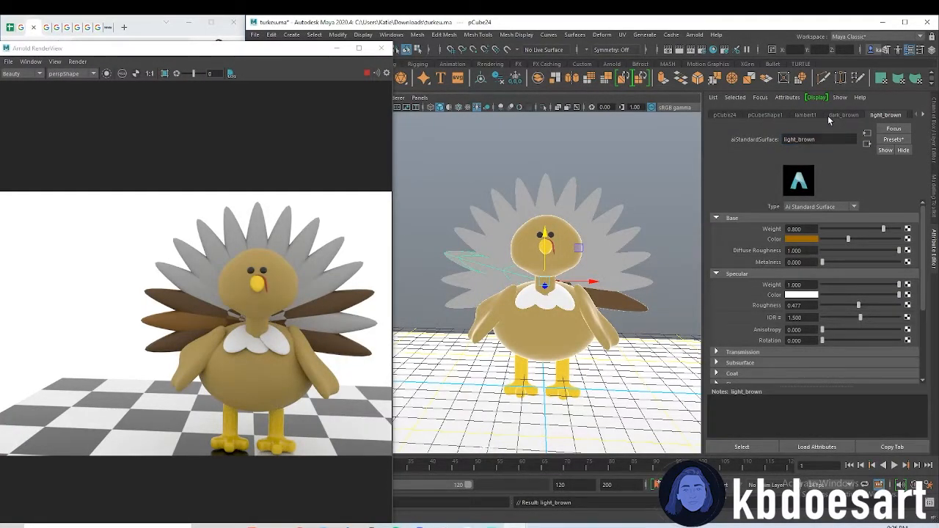
Select every other tail feather around the turkey's fan
right_click_drag(501, 276, 571, 270, "alt")
middle_click_drag(571, 269, 532, 301, "alt")
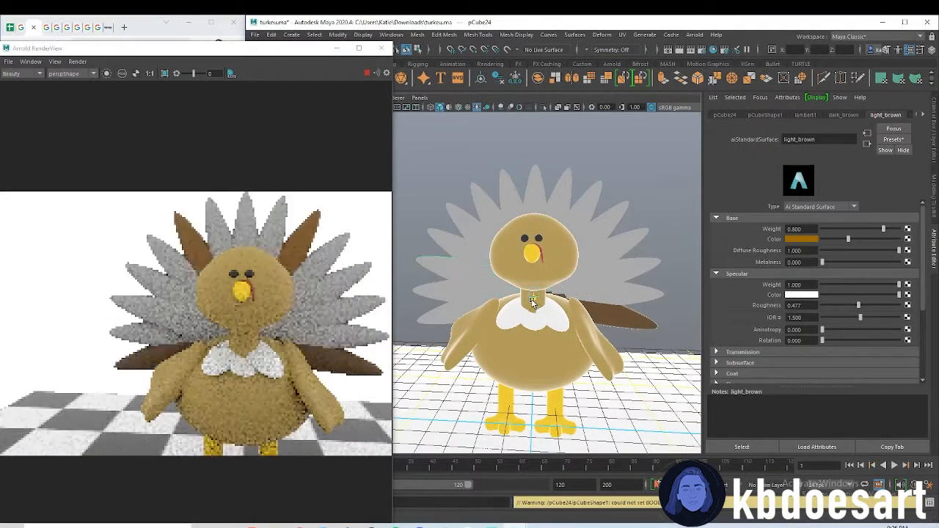
left_click_drag(533, 302, 466, 302, "alt")
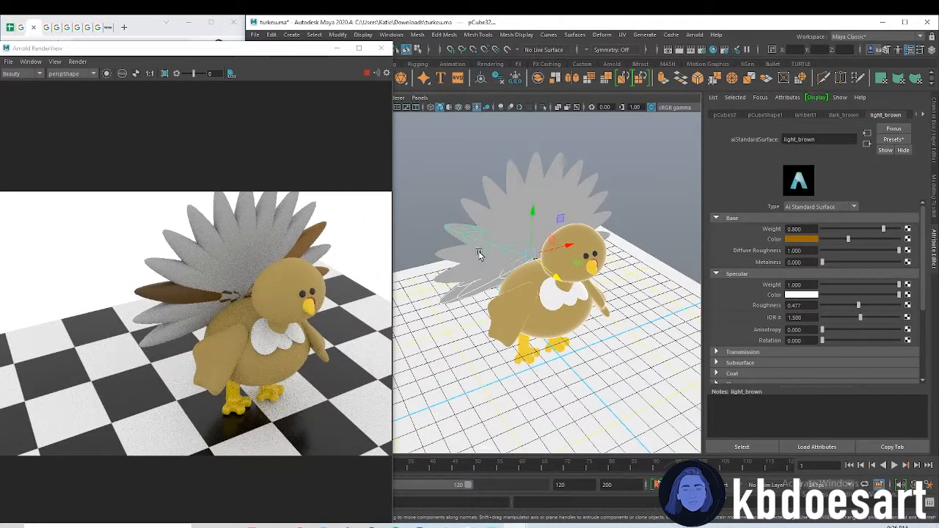
left_click_drag(473, 269, 491, 212)
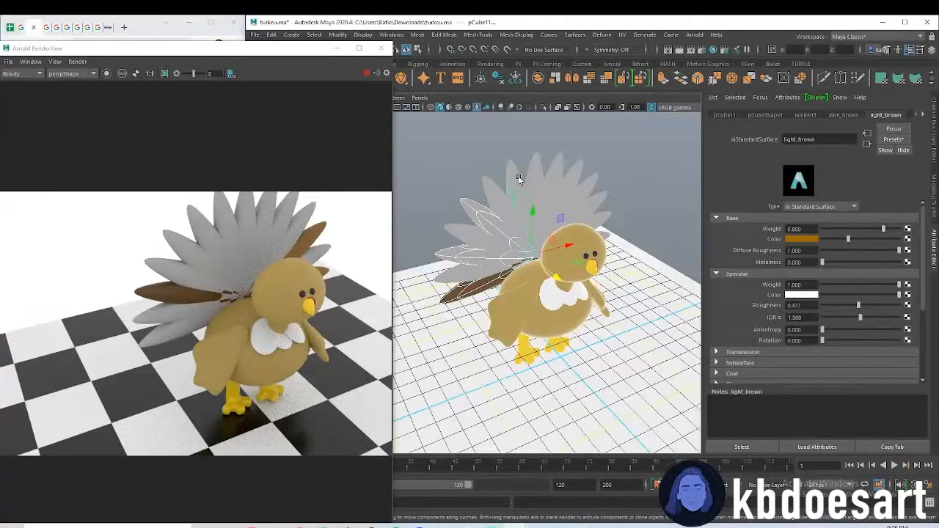
left_click_drag(556, 178, 497, 159, "alt")
left_click(634, 239, "shift")
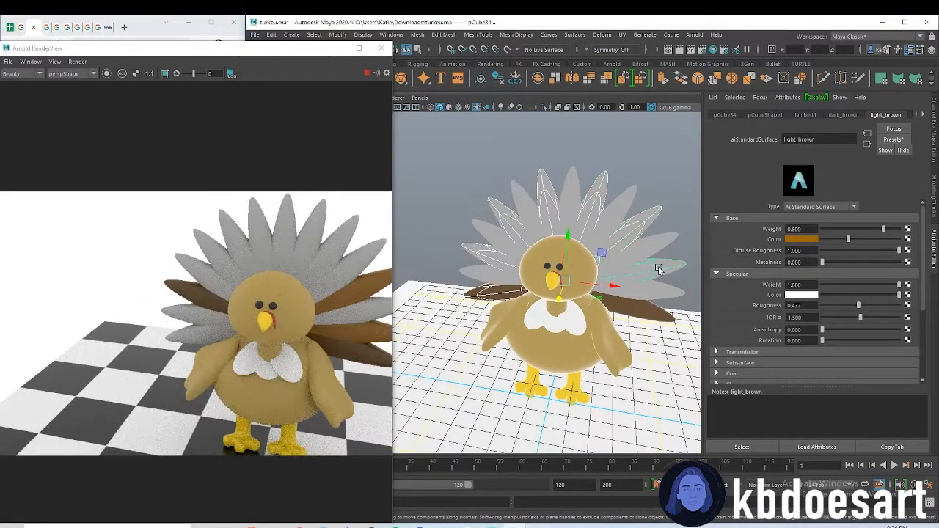
left_click_drag(658, 270, 432, 260, "alt")
scroll(512, 256, "up", 4)
left_click_drag(512, 256, 524, 292, "alt")
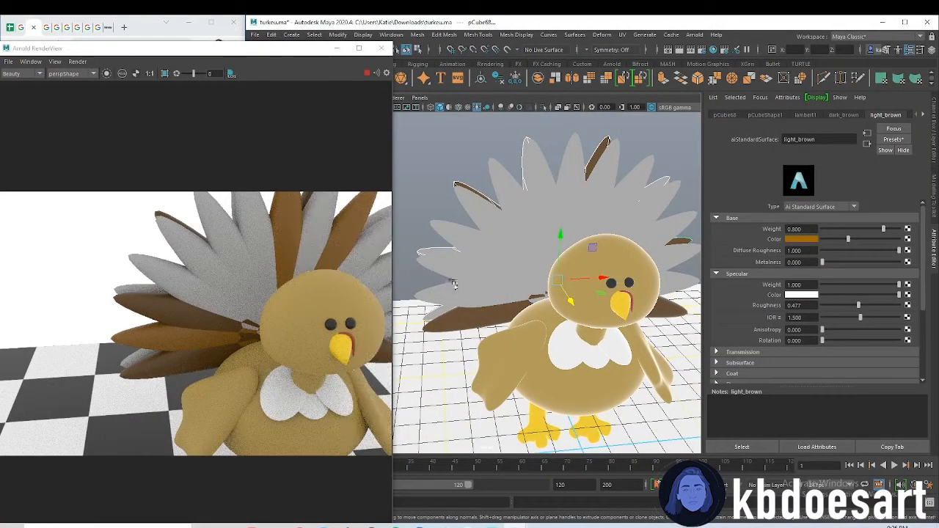
left_click_drag(453, 285, 473, 284, "alt")
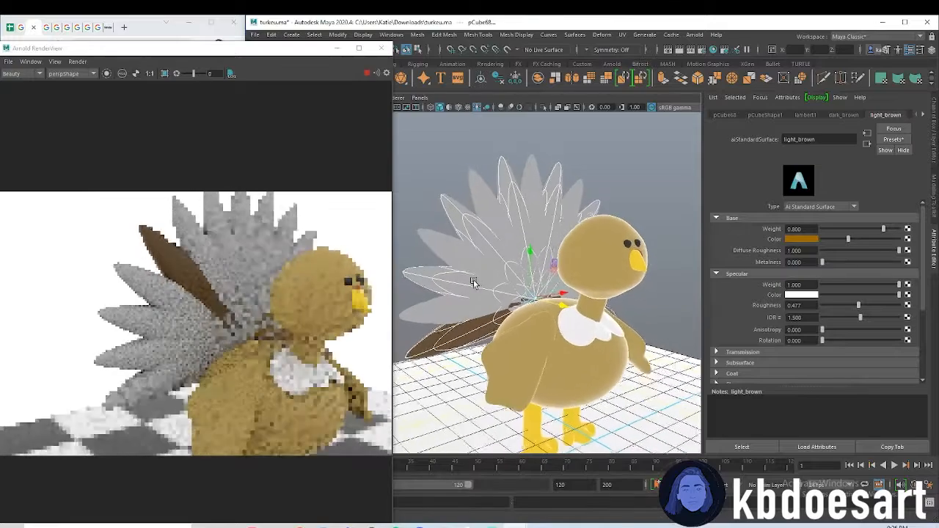
Delete duplicate copies stacked on the lower tail feathers on one side of the fan
left_click(443, 310)
left_click(399, 308)
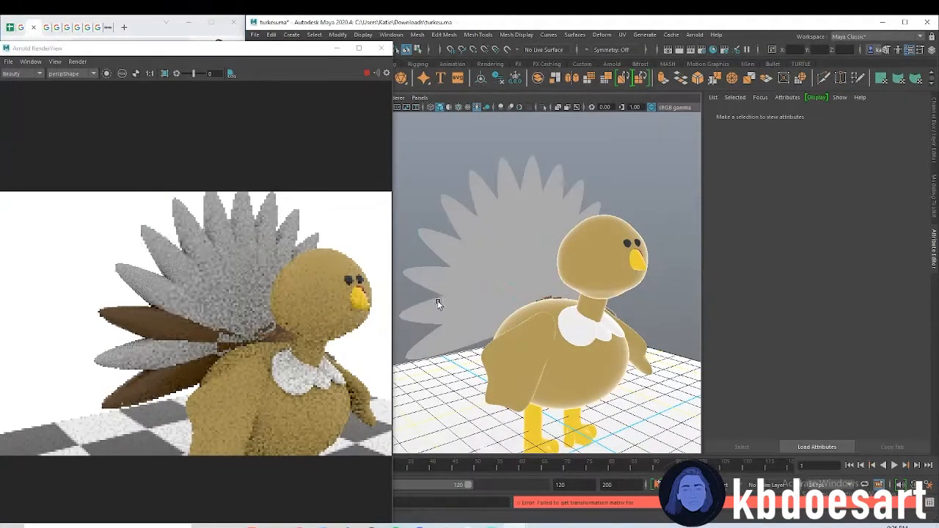
left_click(443, 317)
left_click(440, 336)
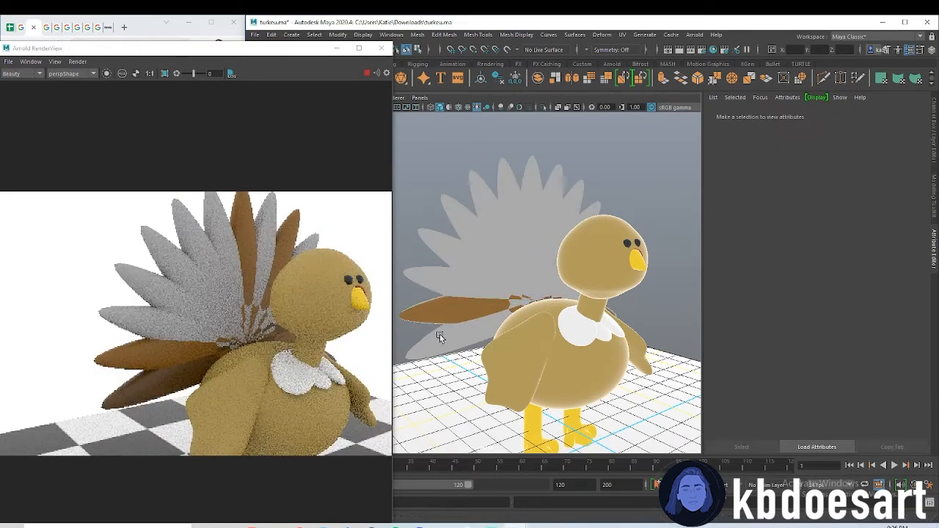
left_click(461, 282)
left_click(454, 286)
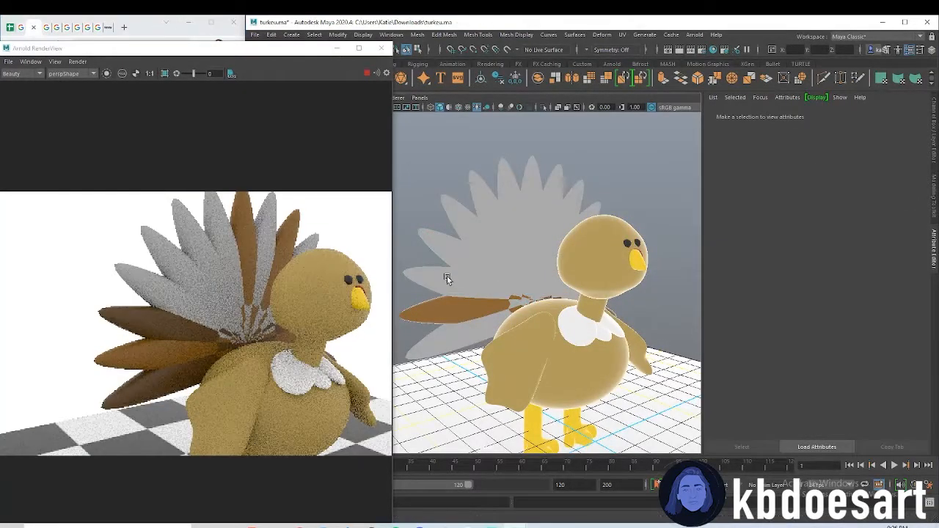
key("super+x")
left_click(492, 245)
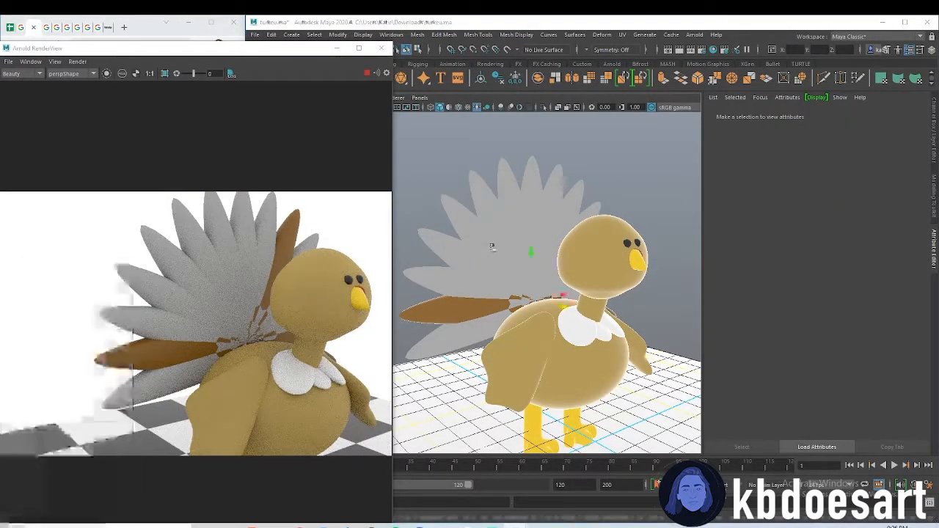
Try deleting more of the lower tail feathers one by one, undoing the deletions
left_click(453, 287)
key("Delete")
key("ctrl+z")
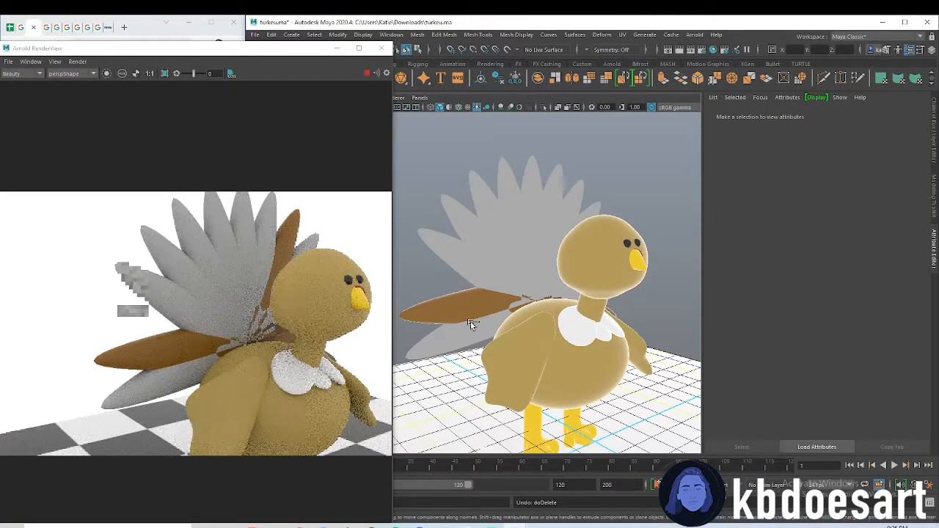
left_click(452, 340)
key("Delete")
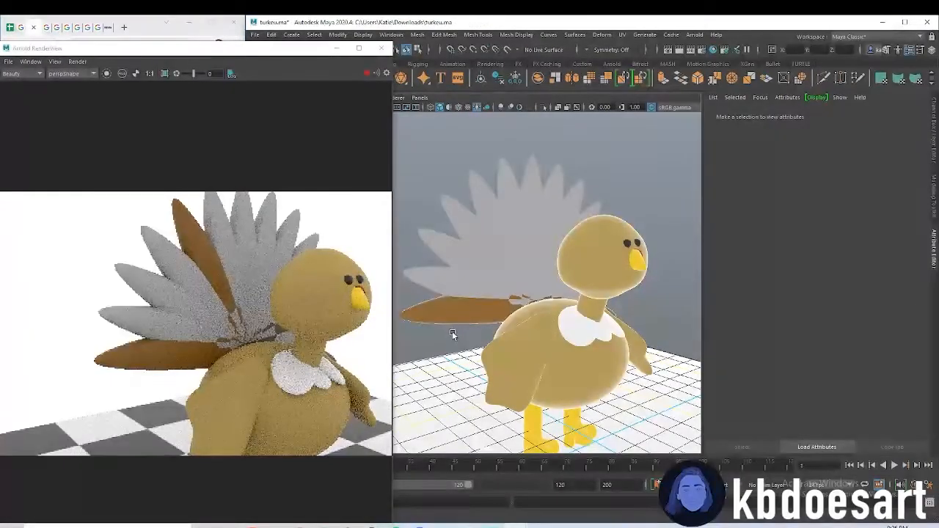
left_click(454, 310)
key("Delete")
key("ctrl+z")
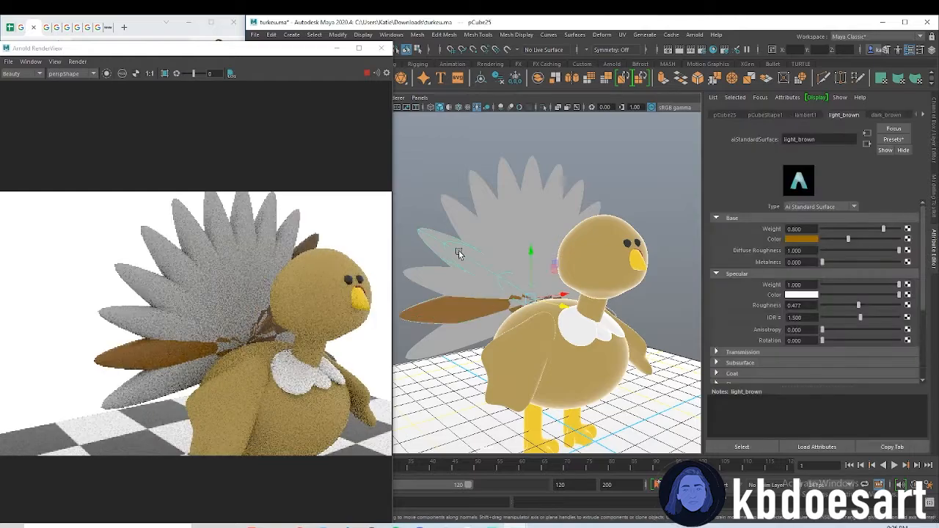
Delete stacked copies of an upper feather on the same side of the fan
left_click(458, 250)
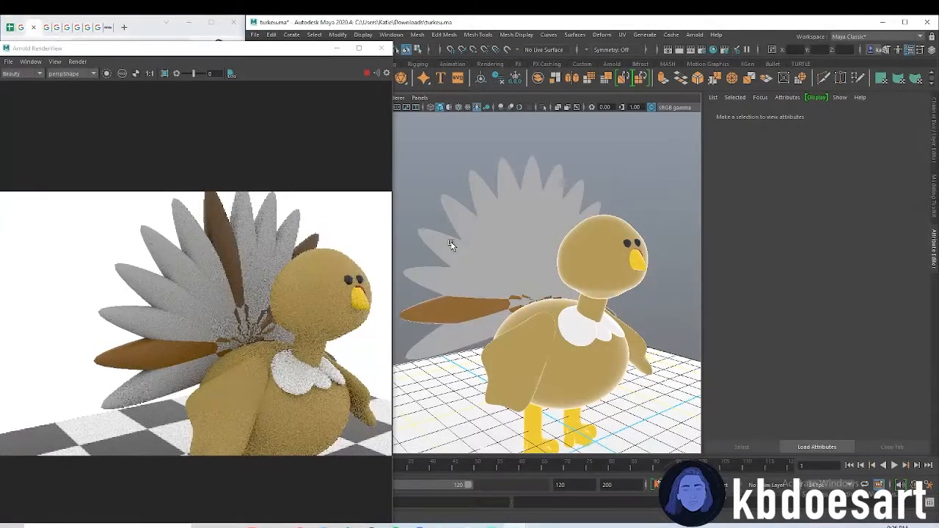
left_click(451, 244)
key("Delete")
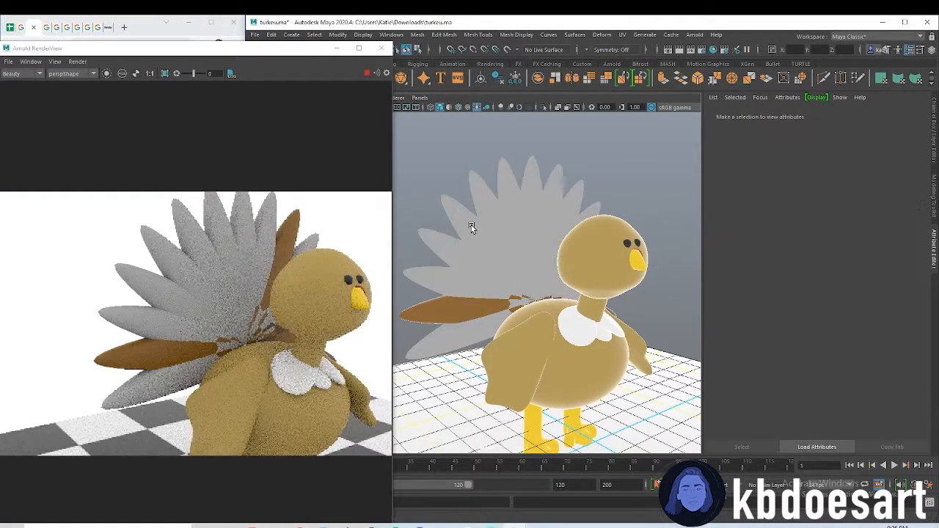
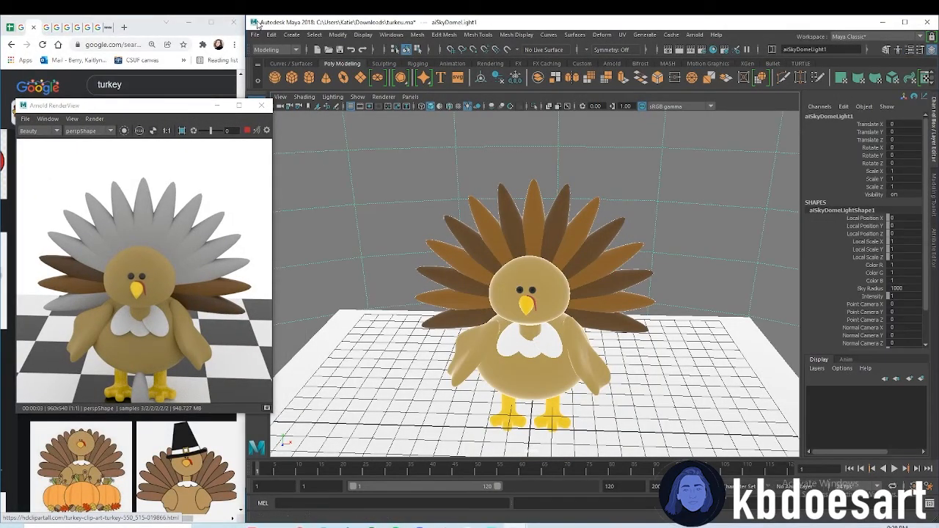
Move the render window lower and show the Outliner beside the viewport
left_click_drag(204, 111, 216, 146)
left_click(256, 309)
scroll(473, 304, "up", 3)
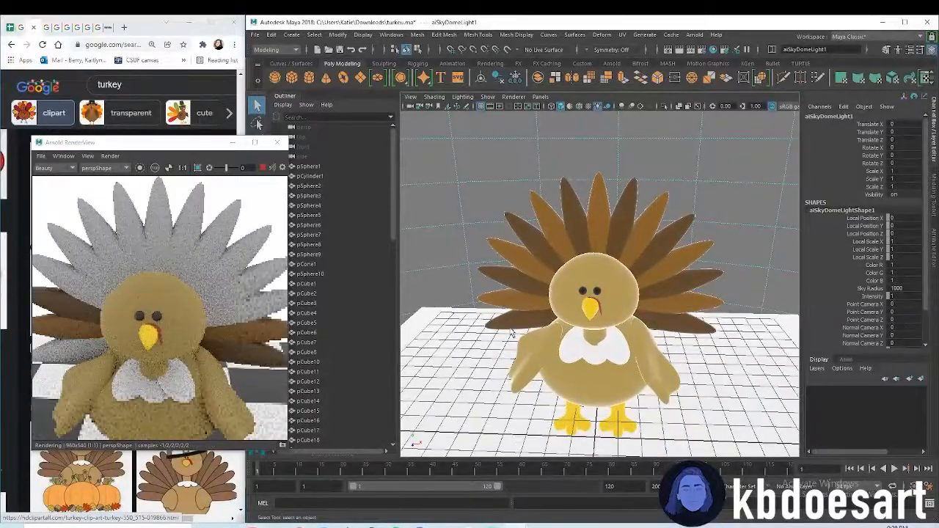
Select one visible feather at each position around the tail fan and group the selected feathers
left_click(509, 321)
middle_click_drag(488, 340, 515, 356, "alt")
left_click(529, 293, "shift")
left_click(530, 311, "shift")
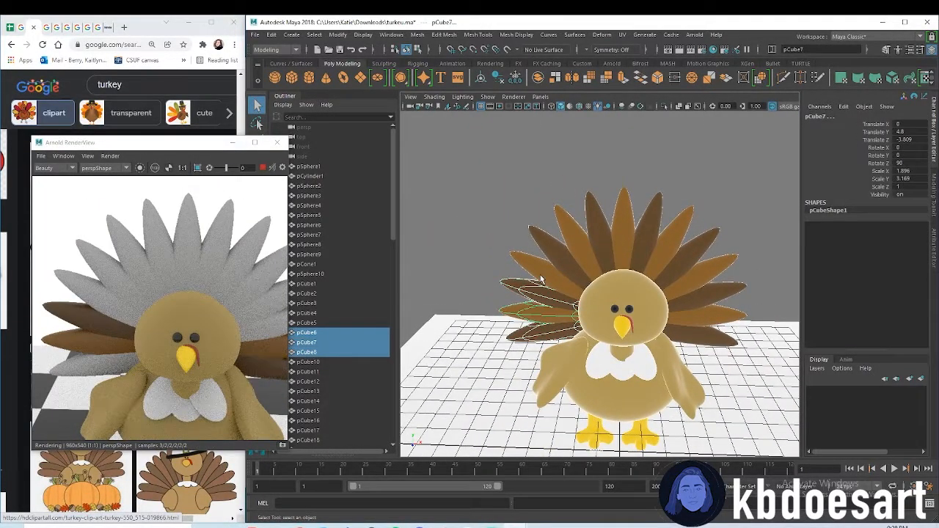
left_click(541, 273, "shift")
left_click(558, 251, "shift")
left_click(576, 250, "shift")
left_click(602, 241, "shift")
left_click(627, 236, "shift")
left_click(647, 242, "shift")
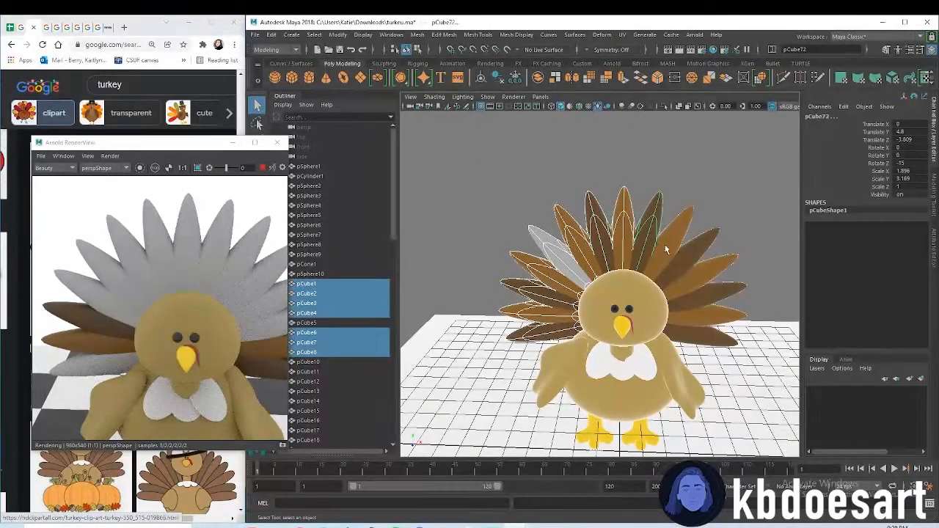
left_click(697, 283, "shift")
left_click(705, 314, "shift")
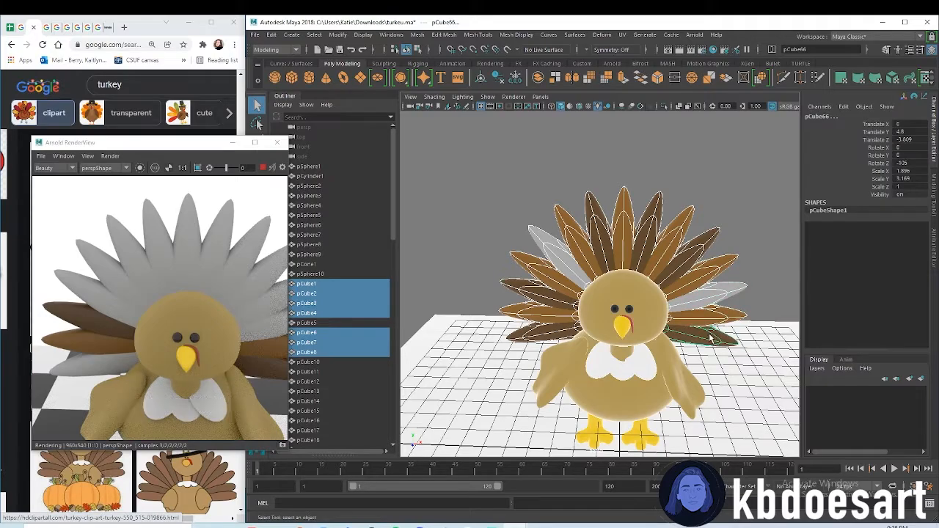
key("ctrl+g")
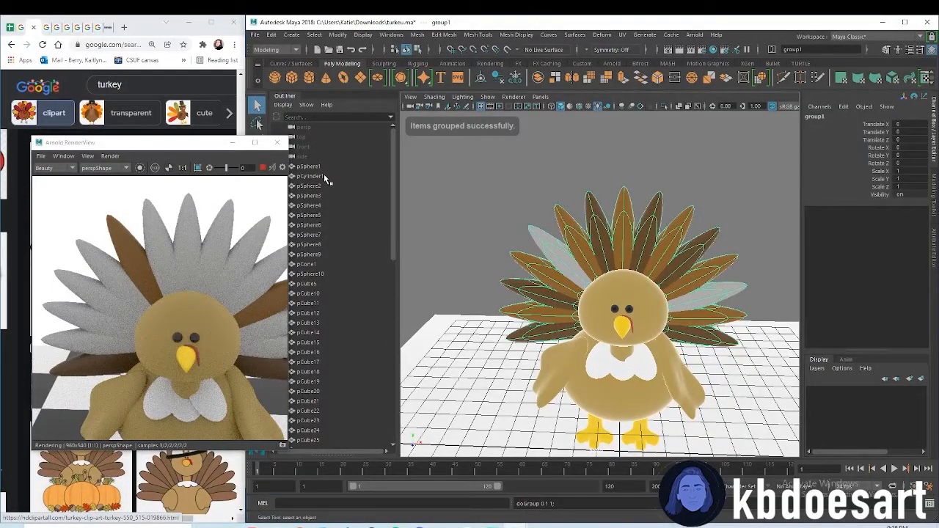
Group the turkey's head, neck, body, wings and other non-feather parts together
left_click(327, 182)
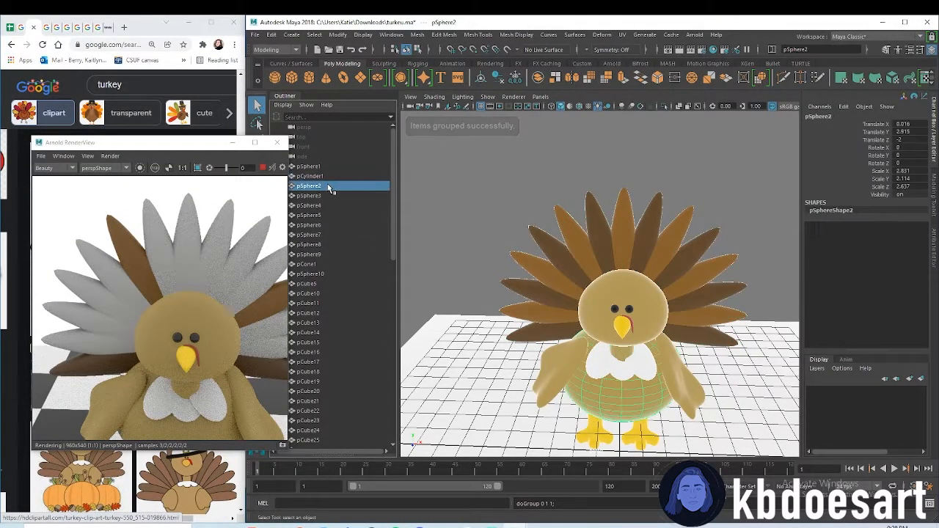
left_click(325, 168)
left_click_drag(545, 367, 697, 375, "alt")
left_click_drag(704, 336, 583, 220)
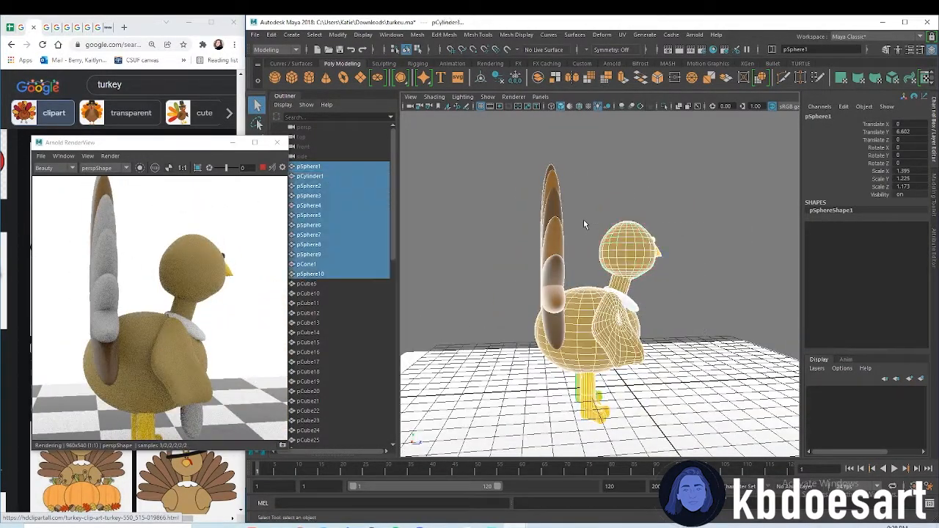
key("ctrl+g")
Delete all leftover ungrouped feather duplicates, pCube5 through pCube73, and narrow the render window
left_click_drag(665, 325, 503, 281, "alt")
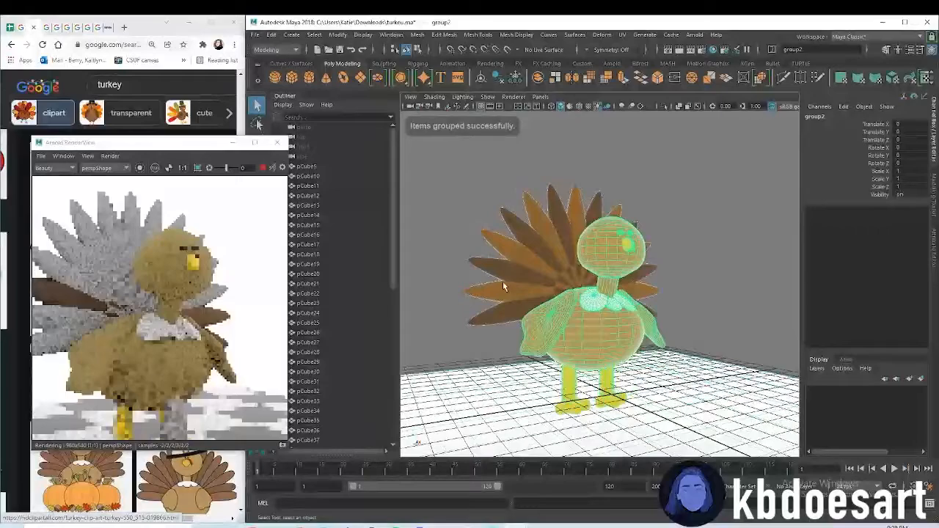
left_click(323, 166)
scroll(324, 233, "down", 8)
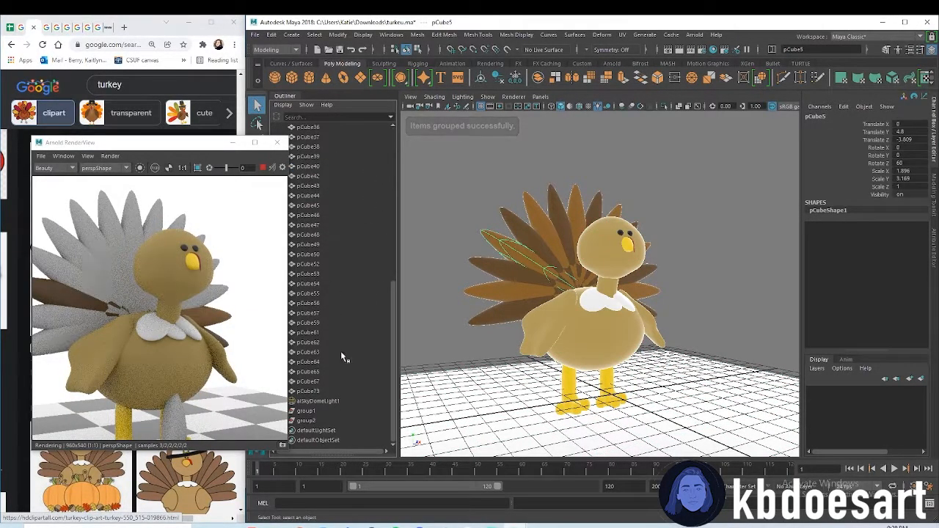
left_click(317, 393, "shift")
key("Delete")
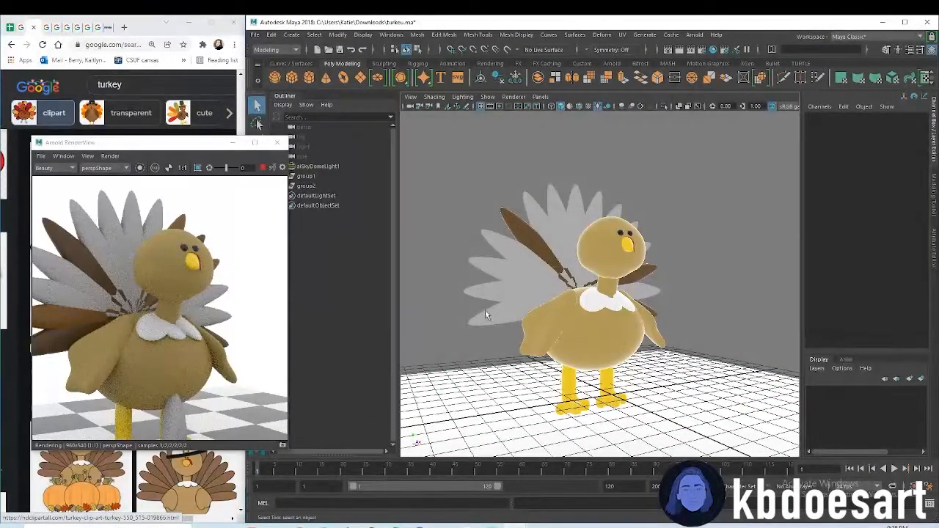
left_click(313, 177)
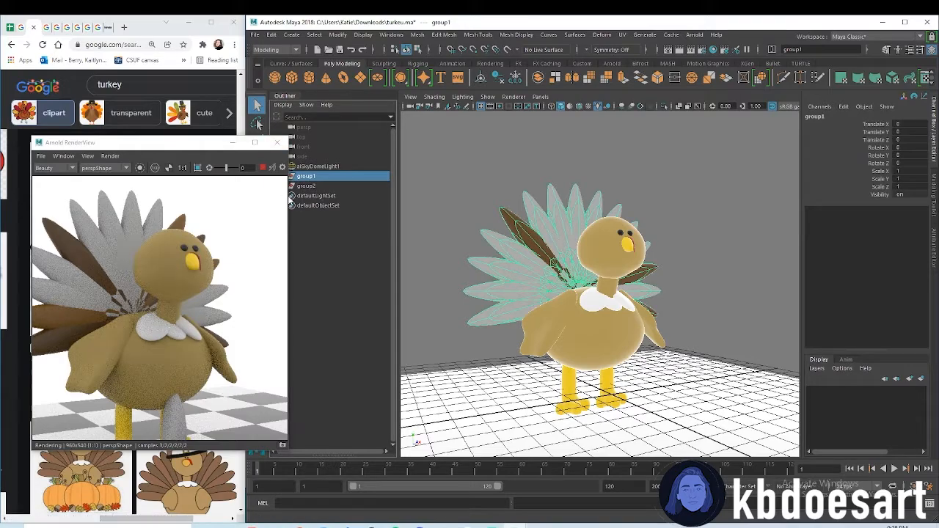
left_click_drag(288, 199, 256, 199)
Assign the existing aiStandardSurface6 material to every other tail feather, starting with the lowest ones
left_click(520, 317)
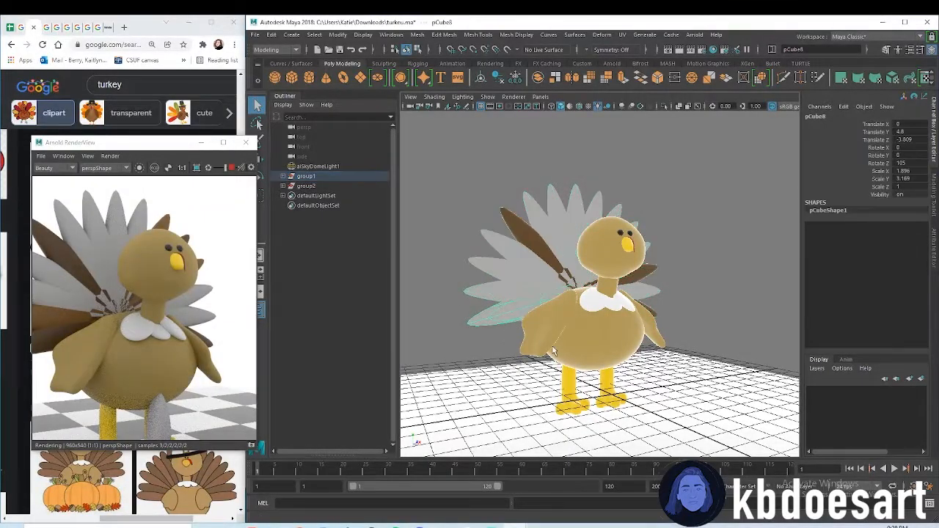
left_click_drag(519, 316, 523, 279, "alt")
left_click(545, 234)
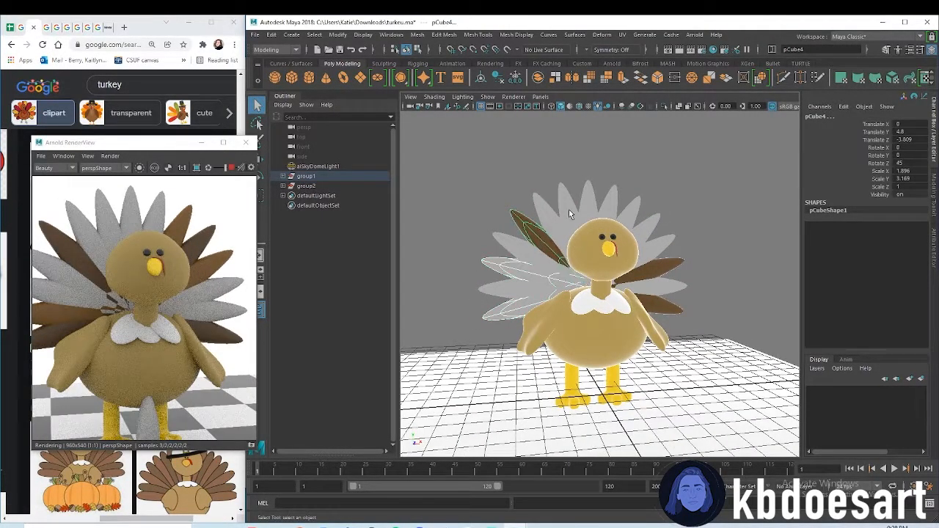
left_click(665, 274)
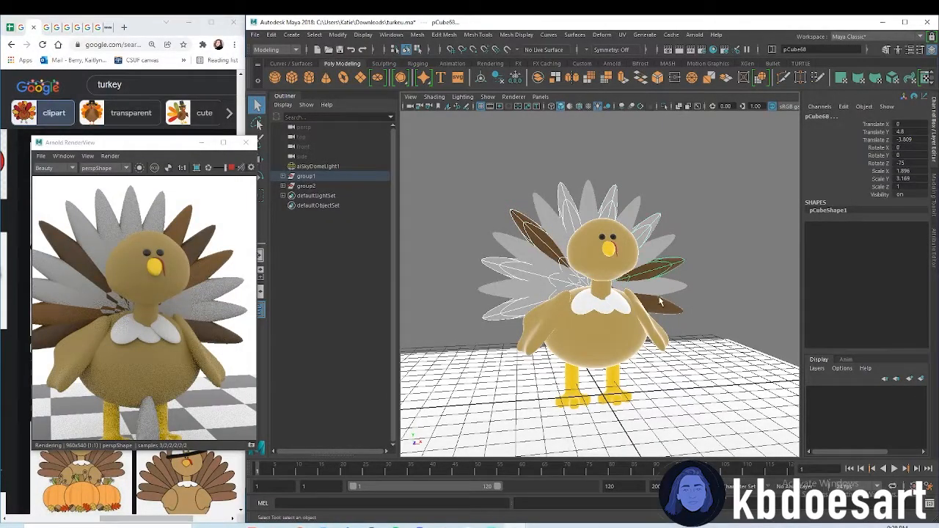
right_click_drag(667, 264, 686, 523)
right_click_drag(757, 467, 748, 452)
right_click_drag(669, 264, 670, 271)
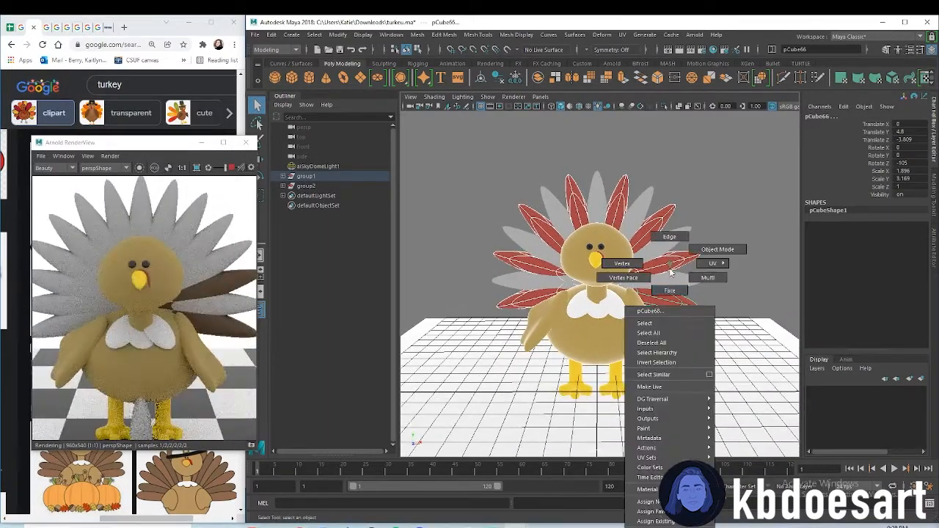
right_click_drag(664, 521, 767, 456)
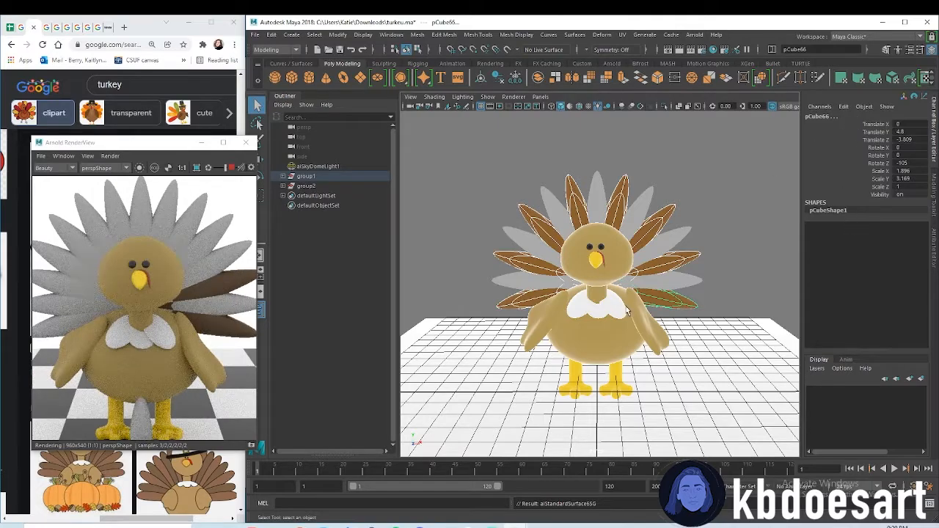
Rename the material on the lowest tail feather light_brown
left_click(676, 299)
left_click(935, 240)
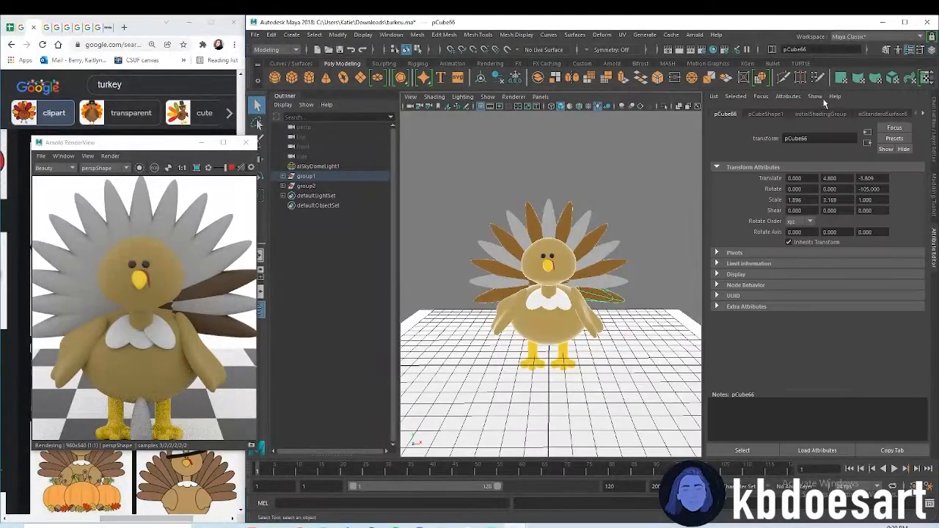
left_click(832, 116)
left_click(876, 115)
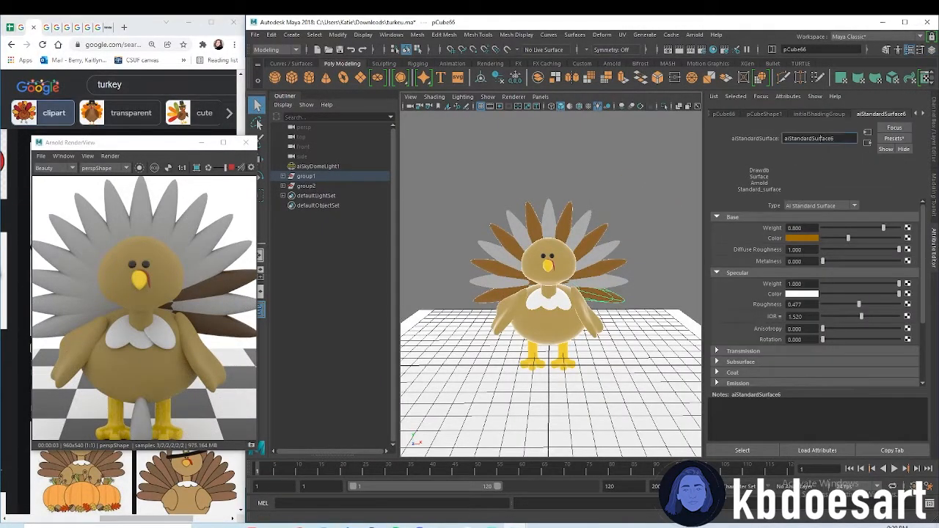
type("light_brown")
key("Return")
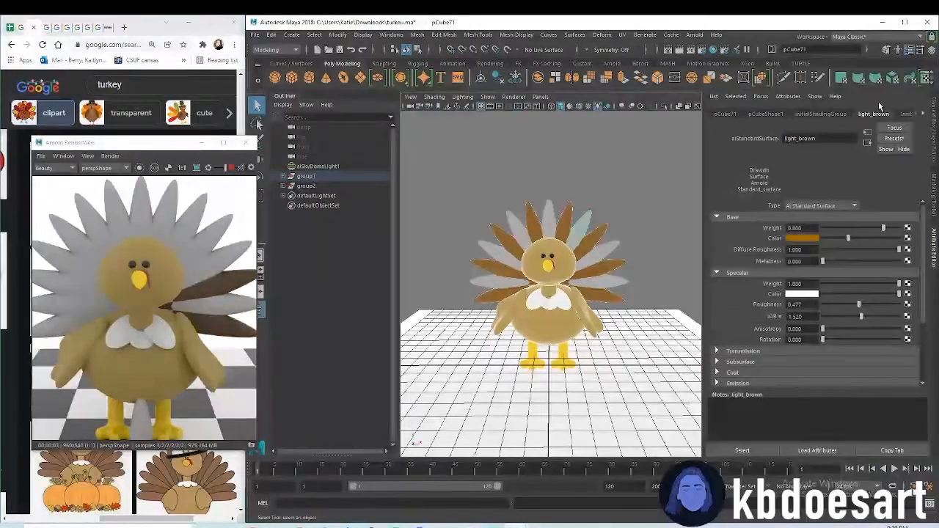
Assign the existing aiStandardSurface5 material to all the remaining gray tail feathers
left_click(493, 286)
left_click(552, 224, "shift")
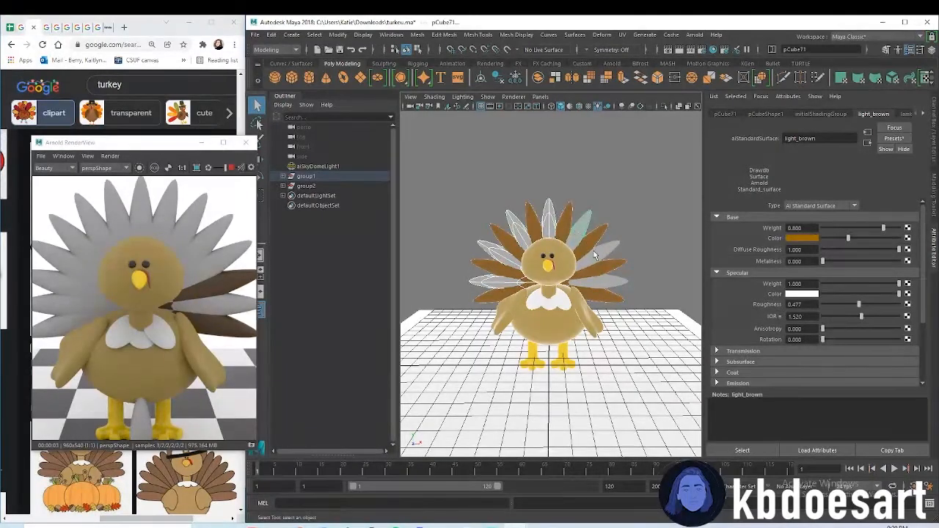
right_click_drag(603, 253, 624, 511)
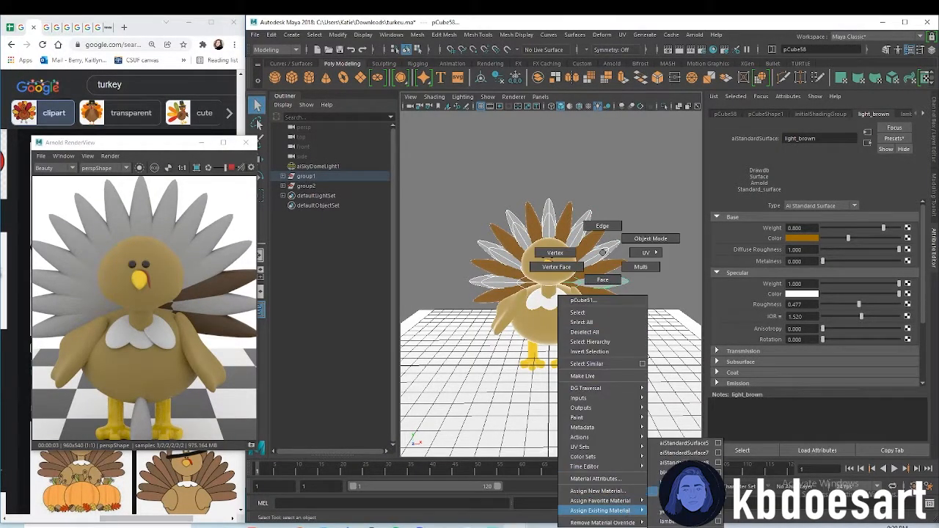
right_click_drag(685, 445, 684, 444)
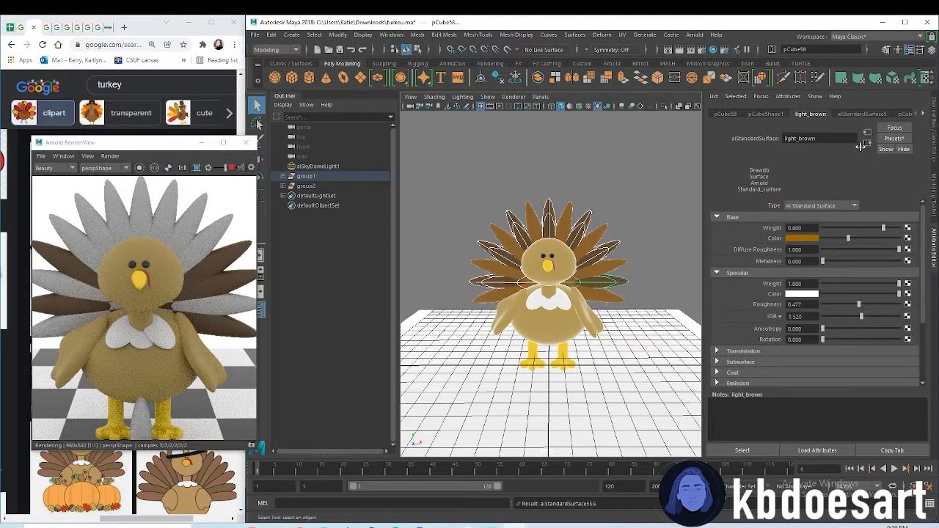
Rename the darker alternating tail feathers' aiStandardSurface5 material dark_brown
left_click(586, 229)
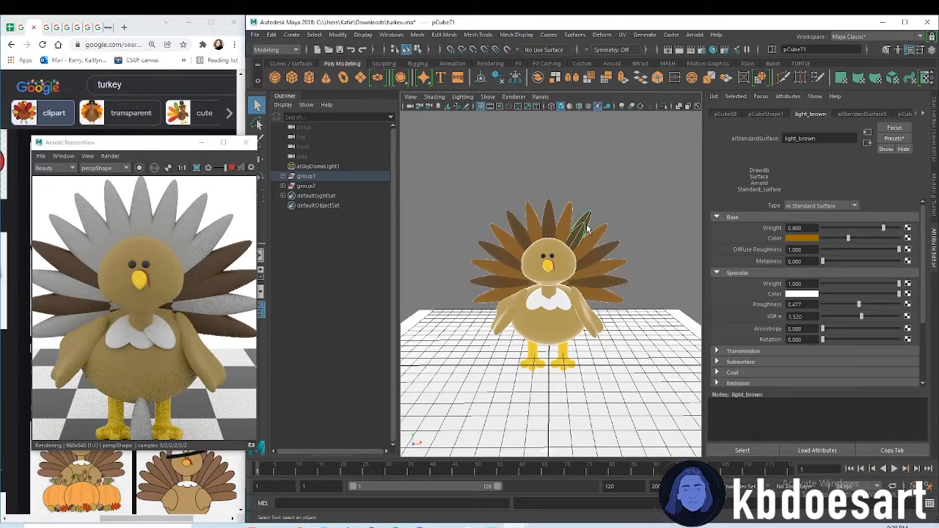
left_click(879, 115)
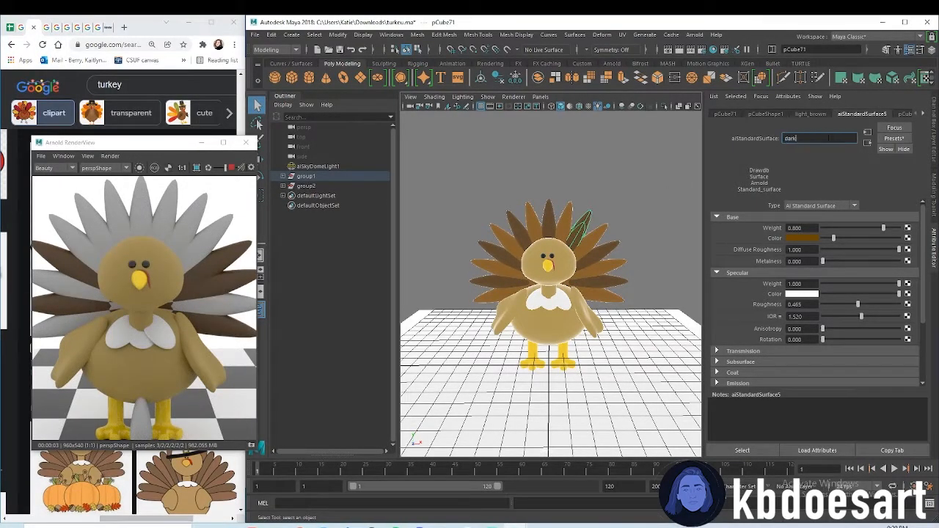
left_click(829, 138)
type("dark brown")
key("Return")
left_click(538, 200)
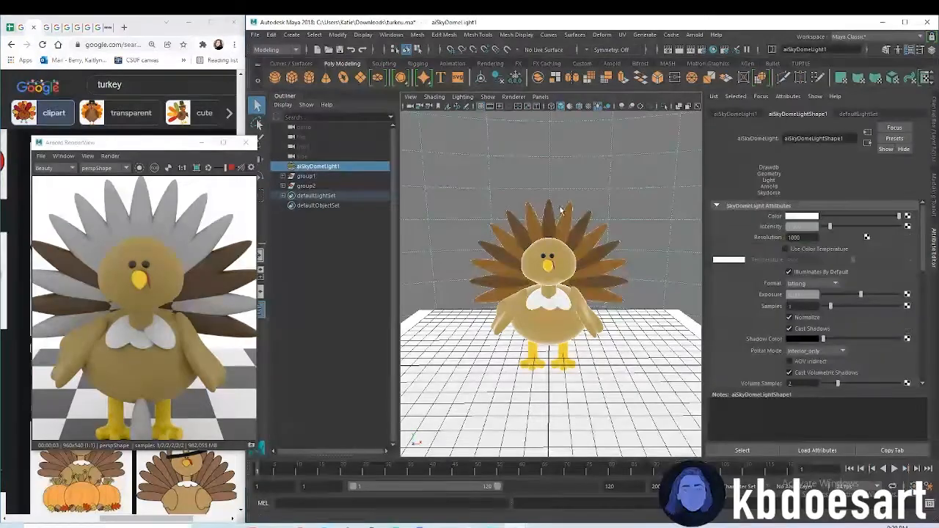
Close the render window and check each tail feather in group1 one by one, from pCube8 to pCube66
scroll(562, 210, "up", 3)
left_click(246, 143)
left_click_drag(532, 302, 484, 269, "alt")
left_click(483, 269)
left_click(284, 177)
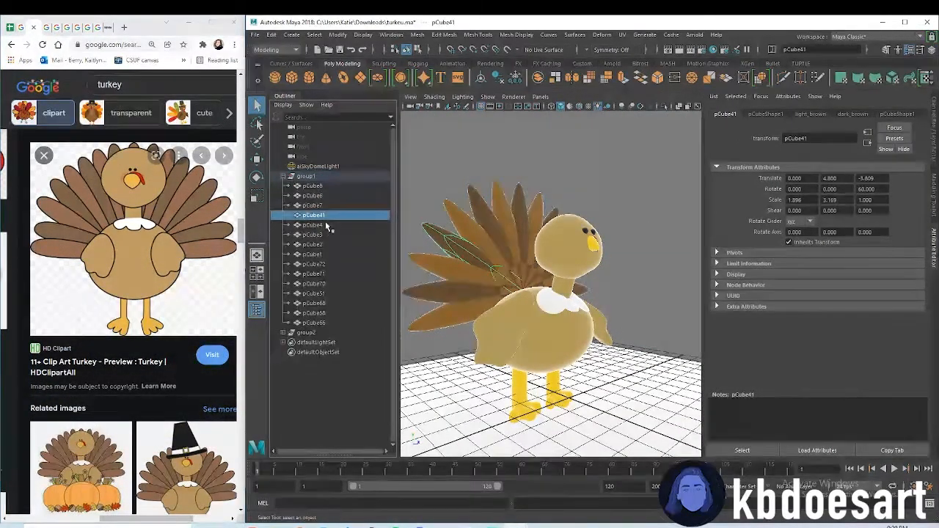
left_click(323, 185)
left_click(324, 196)
left_click(327, 206)
left_click(328, 216)
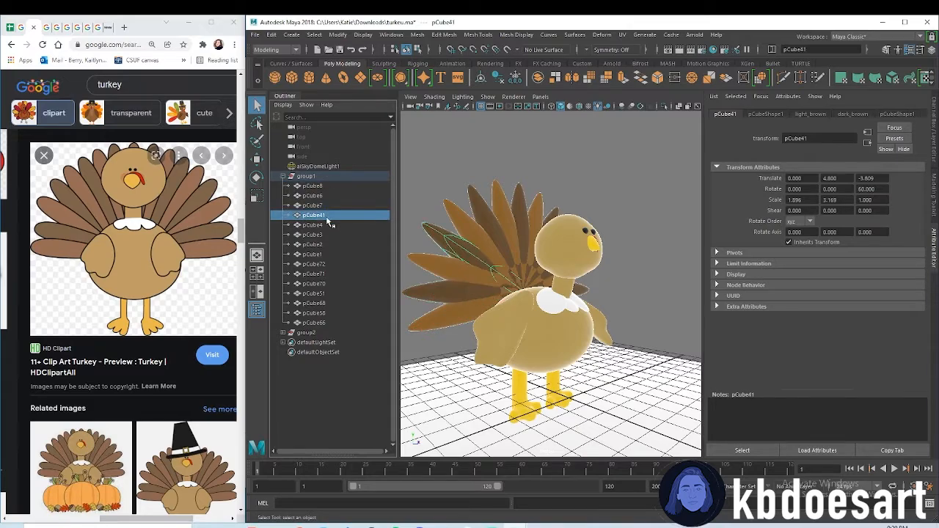
left_click(328, 225)
left_click(326, 235)
left_click(322, 244)
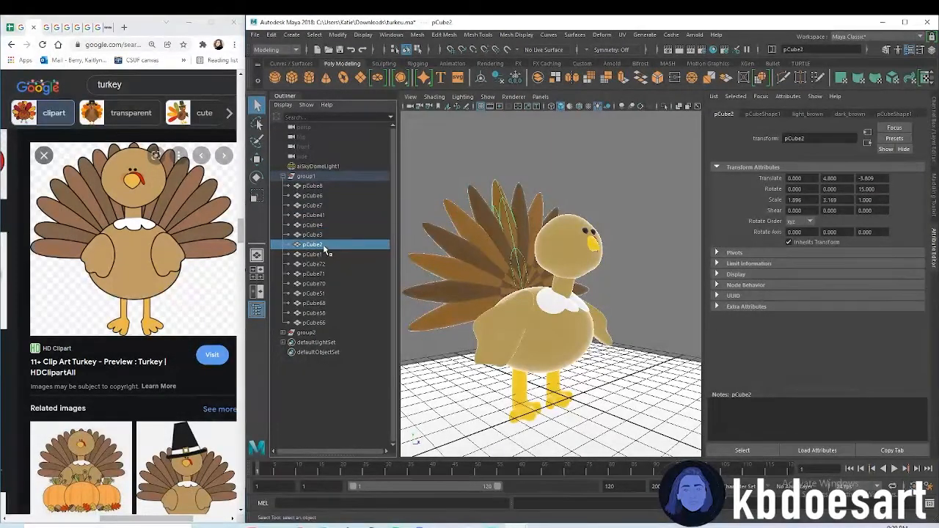
left_click(326, 254)
left_click(327, 265)
left_click(329, 274)
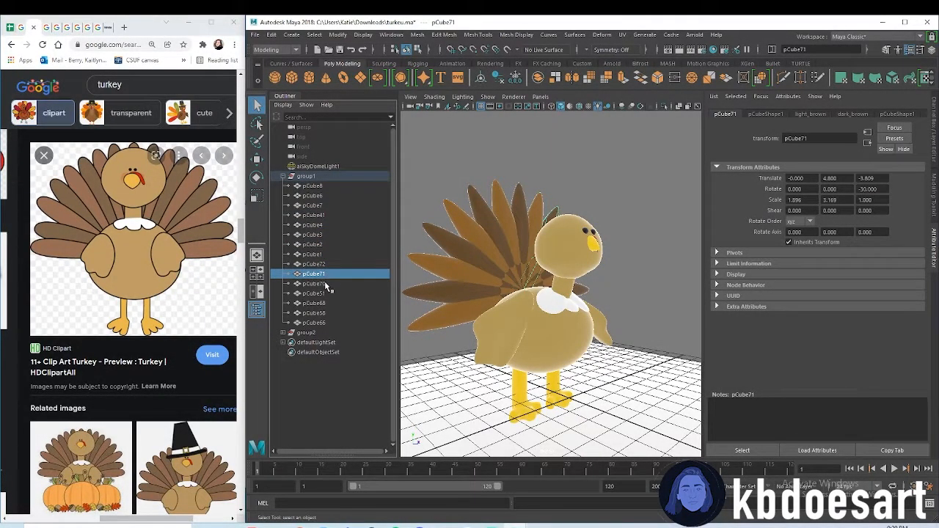
left_click(326, 284)
left_click(327, 293)
left_click(327, 303)
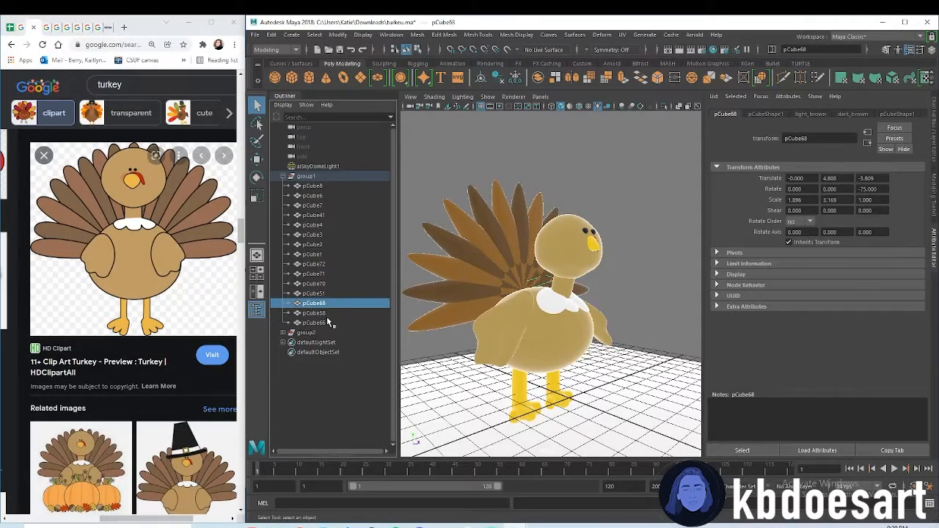
left_click(327, 314)
left_click(330, 323)
Select the seven dark brown tail feathers and offset them backward so they sit behind the light brown ones
left_click(468, 292)
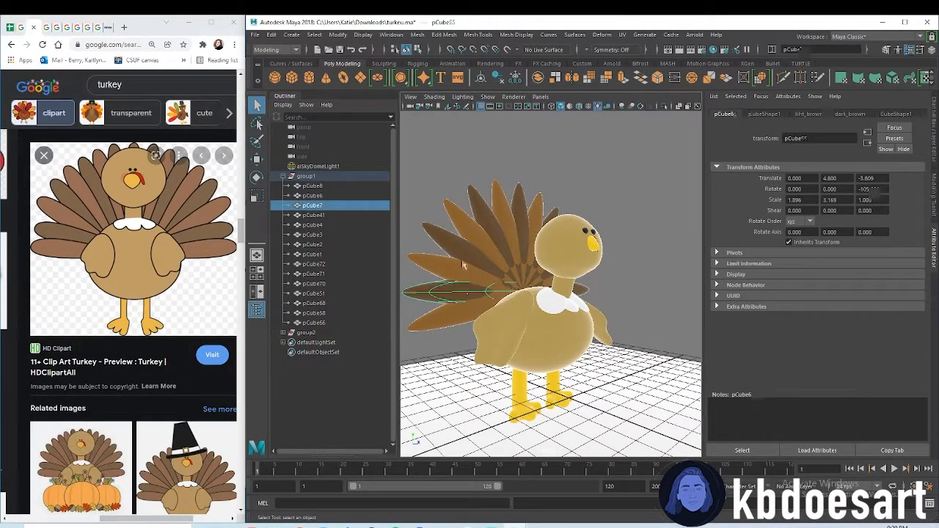
left_click(467, 255, "shift")
left_click(494, 220, "shift")
left_click(516, 216, "shift")
left_click_drag(617, 245, 678, 291, "alt")
left_click(611, 208, "shift")
left_click(624, 246, "shift")
left_click(636, 284, "shift")
key("w")
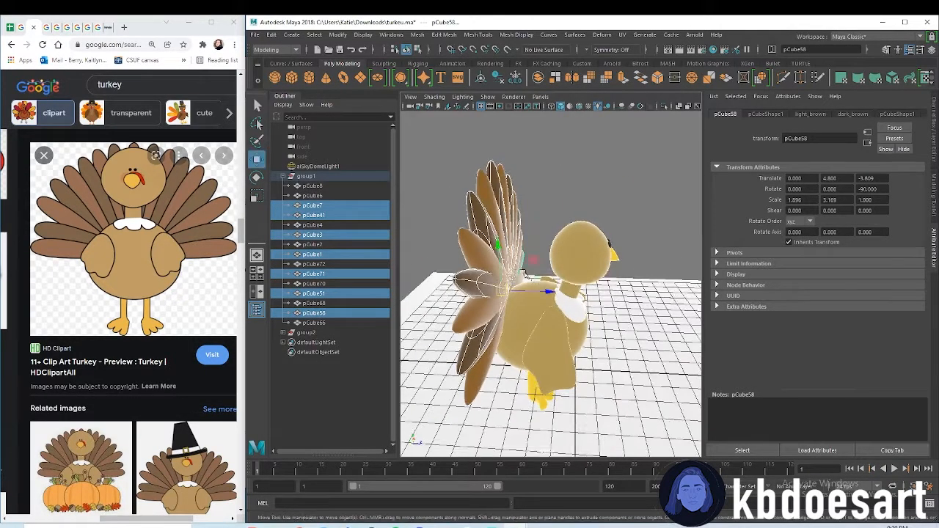
key("e")
left_click_drag(538, 269, 462, 288)
key("w")
left_click(603, 171)
Save the scene and render the whole turkey in a widened Arnold RenderView window
left_click_drag(635, 254, 614, 157, "alt")
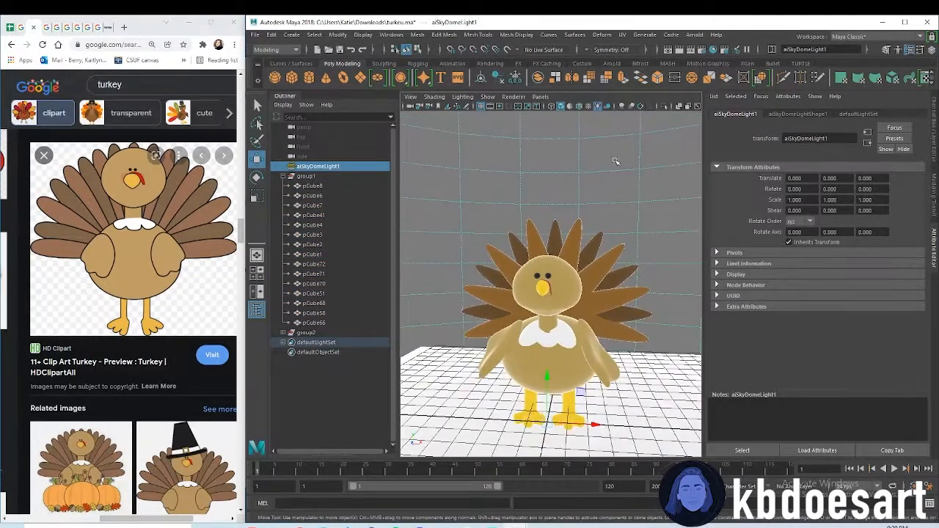
left_click(692, 34)
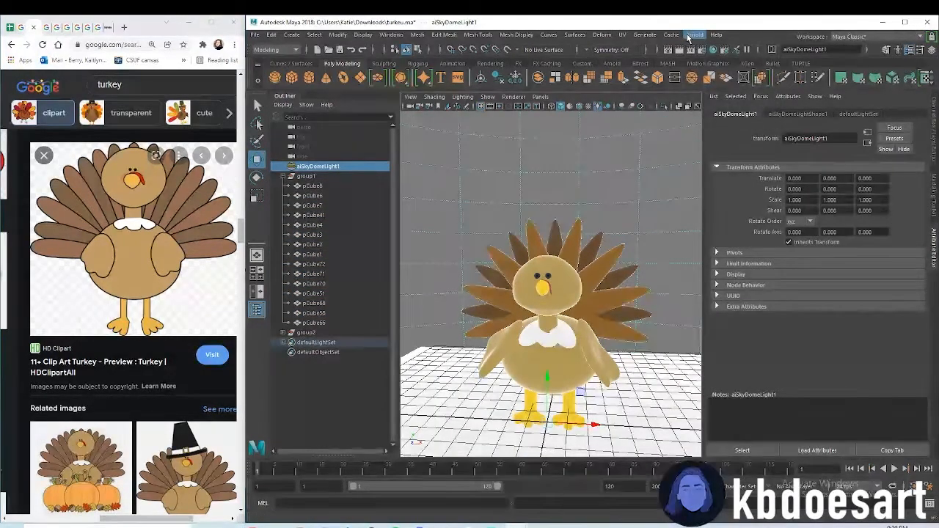
left_click(706, 45)
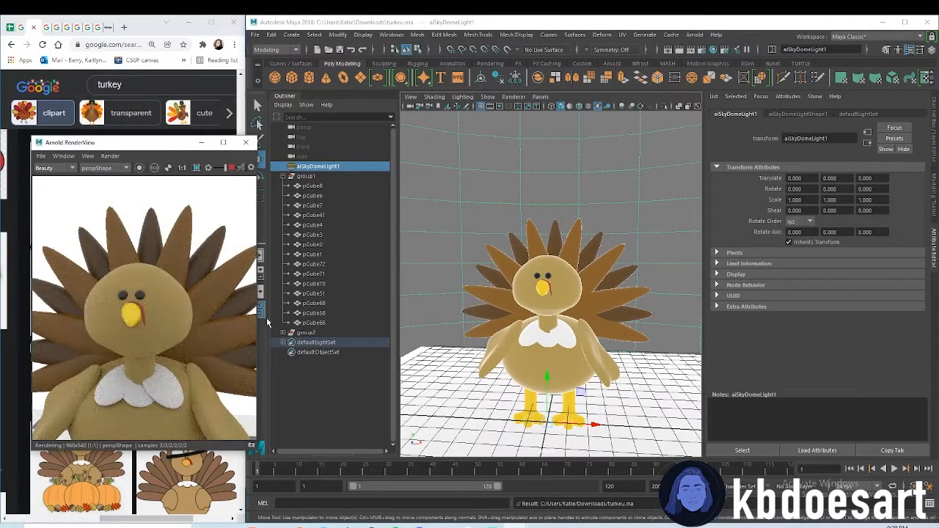
scroll(549, 325, "down", 5)
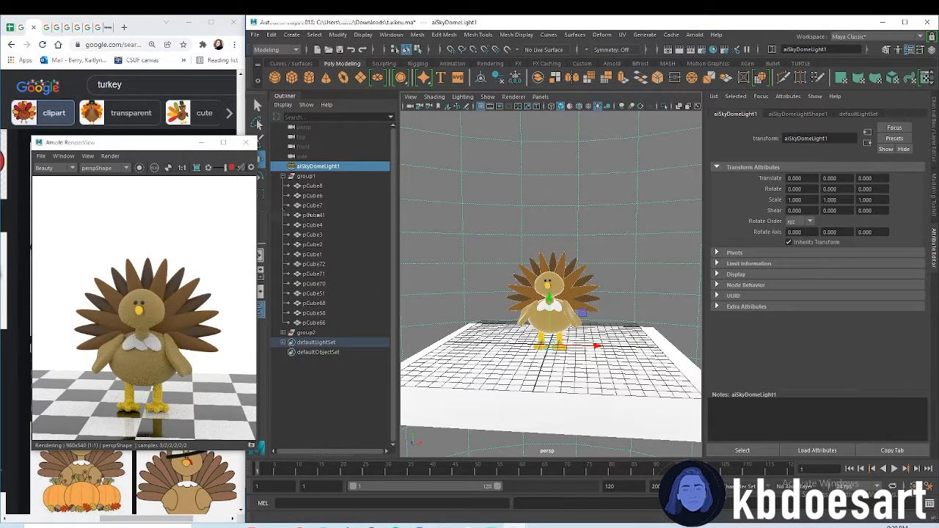
left_click_drag(257, 294, 474, 293)
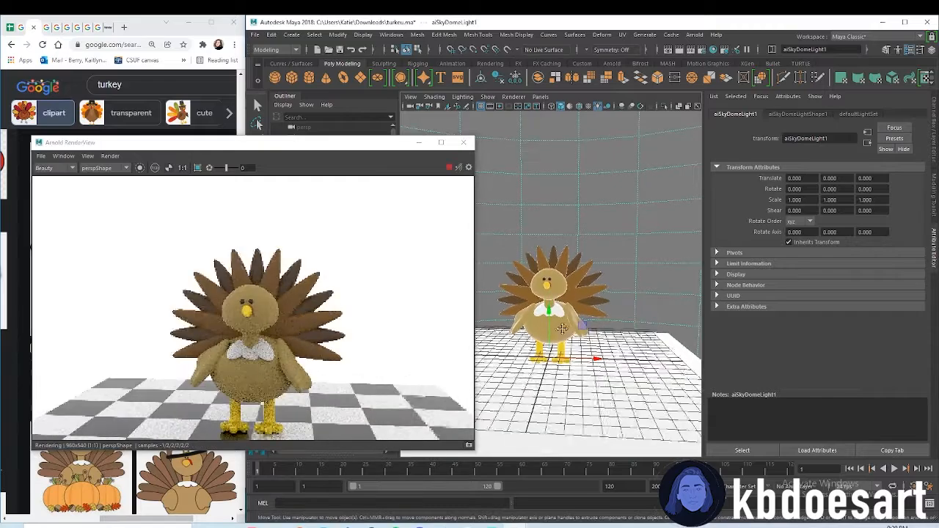
middle_click_drag(562, 329, 548, 292, "alt")
Set the white collar material's diffuse roughness to 0 and its specular roughness to 1
left_click(545, 275)
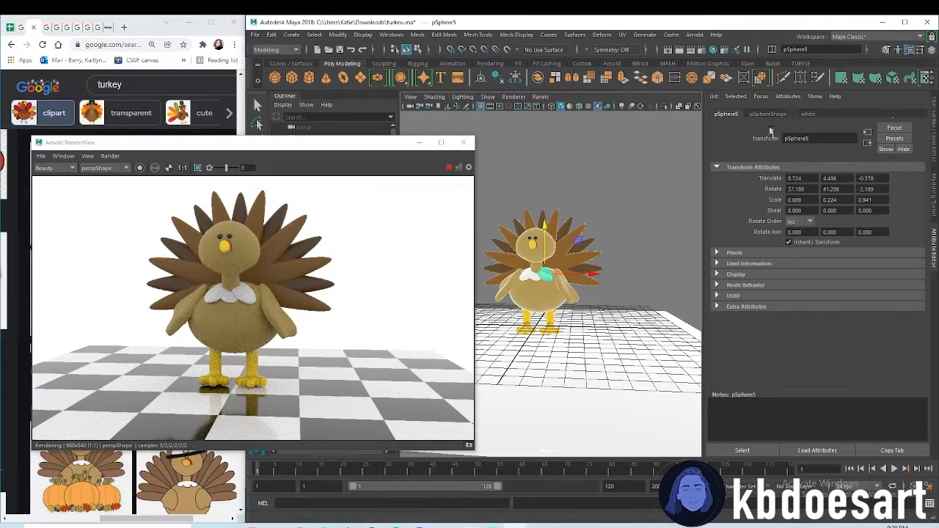
left_click(807, 115)
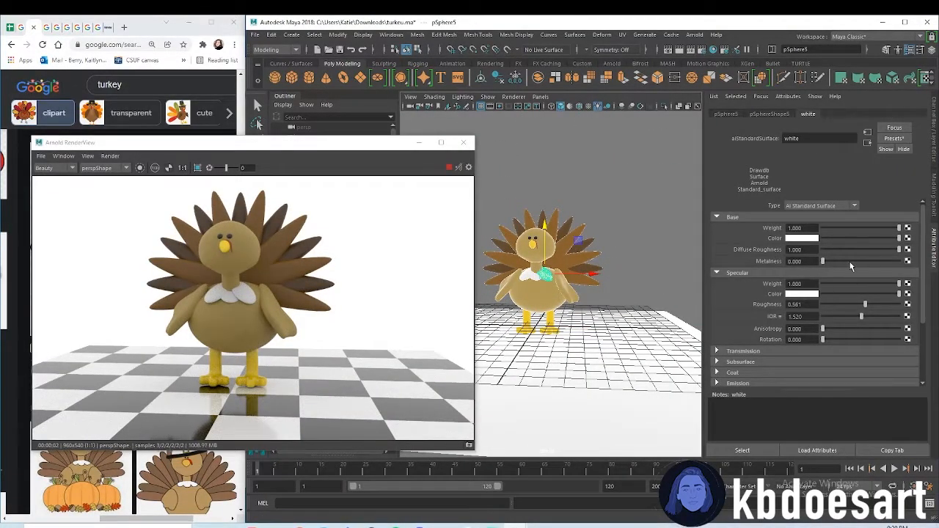
left_click_drag(865, 304, 847, 304)
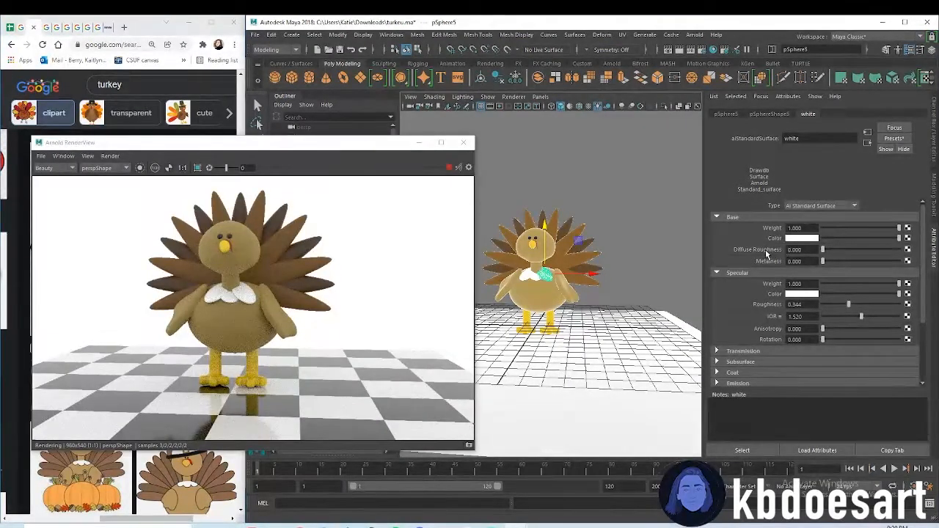
scroll(520, 288, "up", 2)
Rotate the white collar piece pSphere5 slightly and lower it a little to line up with the rest of the collar
left_click_drag(519, 289, 620, 306, "alt")
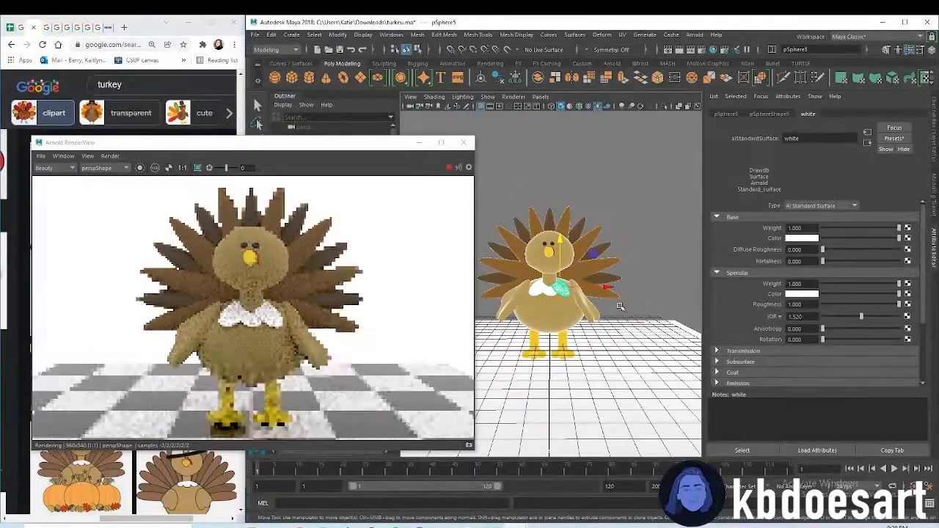
scroll(546, 292, "up", 6)
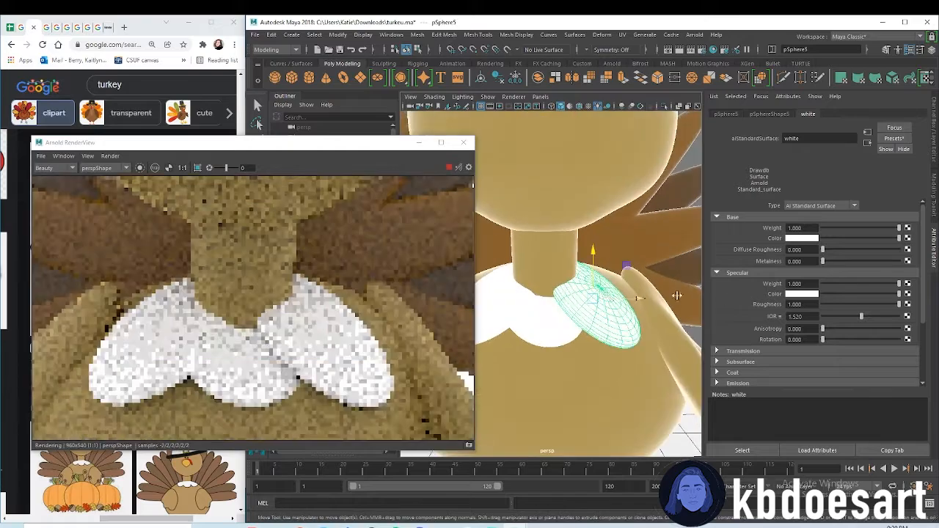
key("e")
left_click_drag(578, 257, 573, 261)
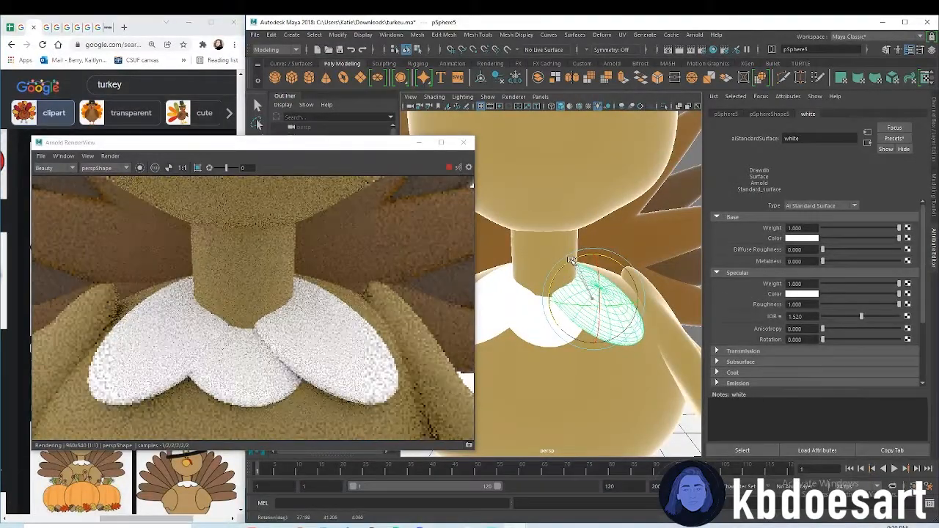
key("w")
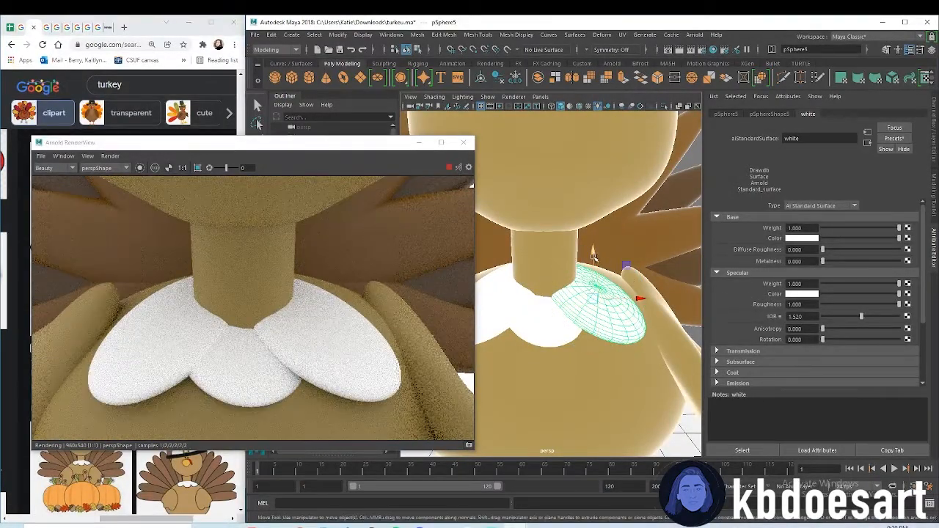
left_click_drag(594, 257, 593, 262)
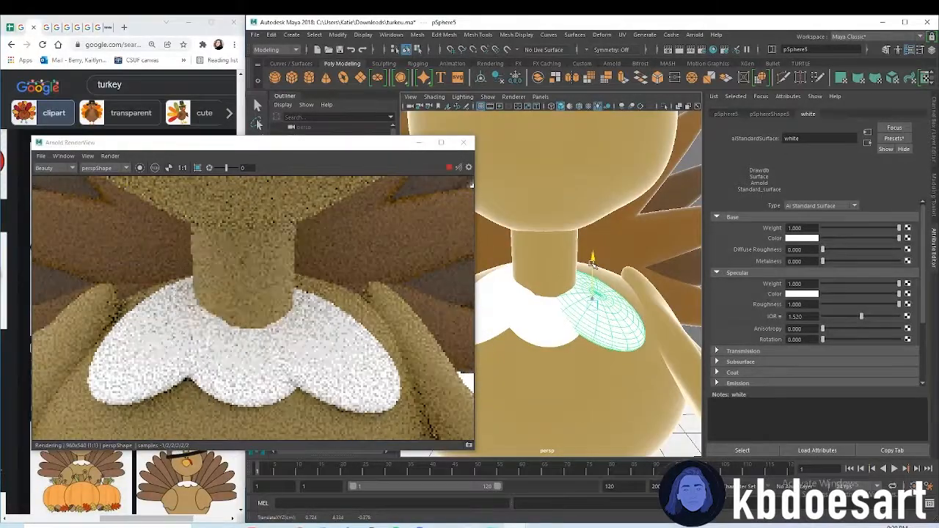
Adjust the height of the checkered floor plane to meet the turkey's feet
scroll(593, 261, "down", 10)
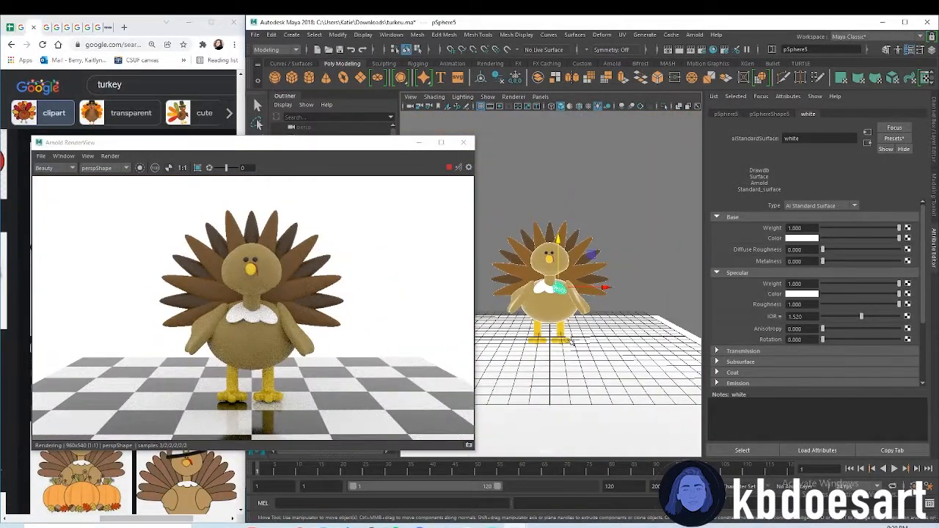
mouse_move(571, 342)
left_mouse_down("alt")
mouse_move(567, 331)
mouse_move(574, 333)
left_mouse_up("alt")
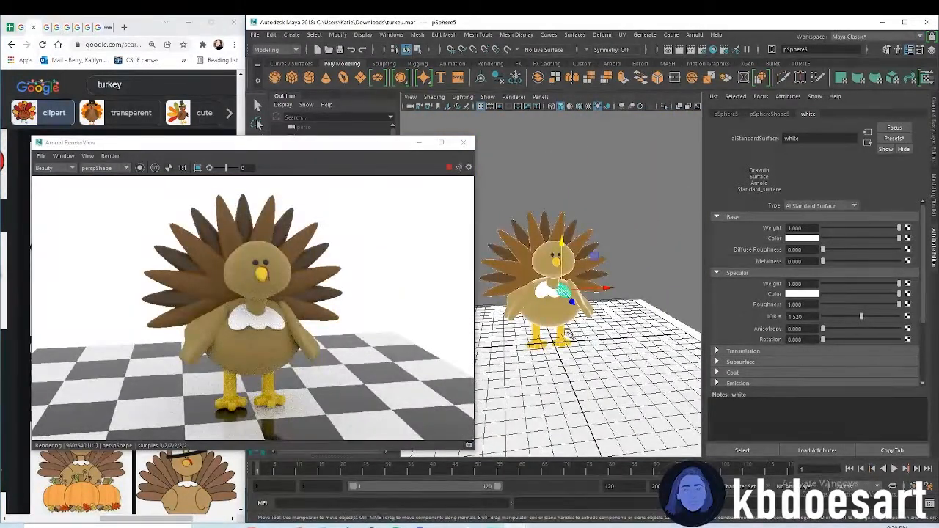
left_click(546, 366)
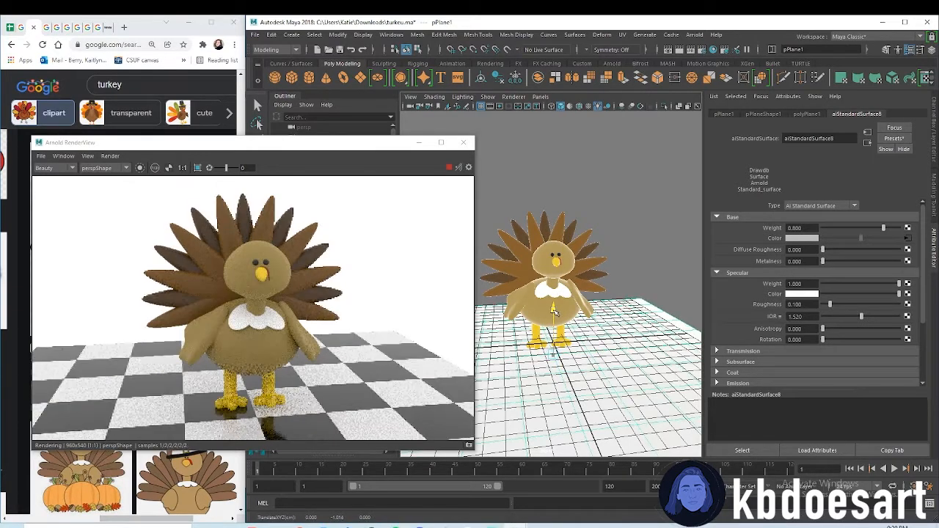
left_click(575, 196)
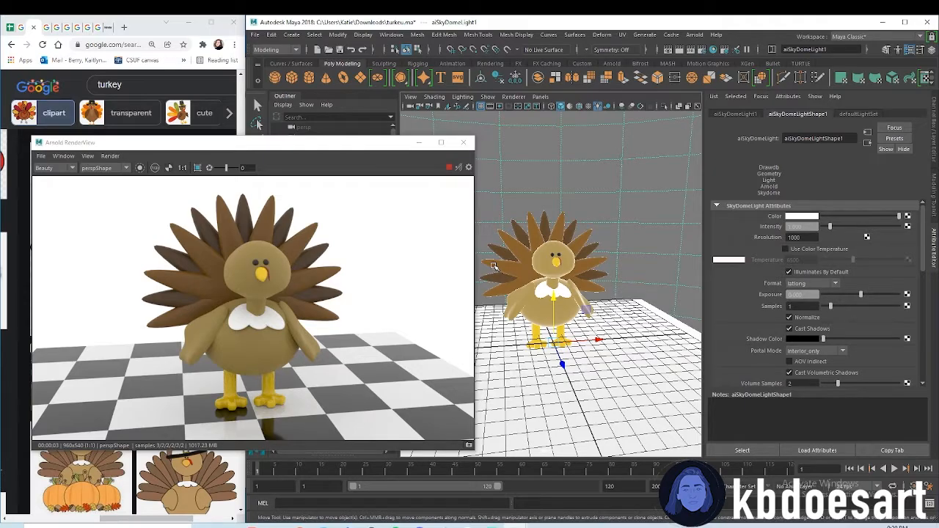
Open the render settings and set the output image format to jpeg
left_click(391, 34)
mouse_move(440, 98)
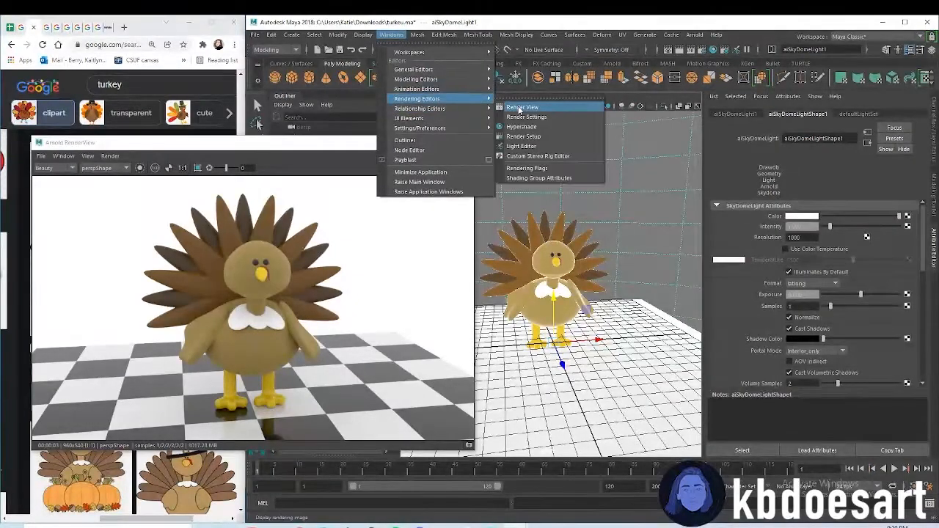
left_click(534, 116)
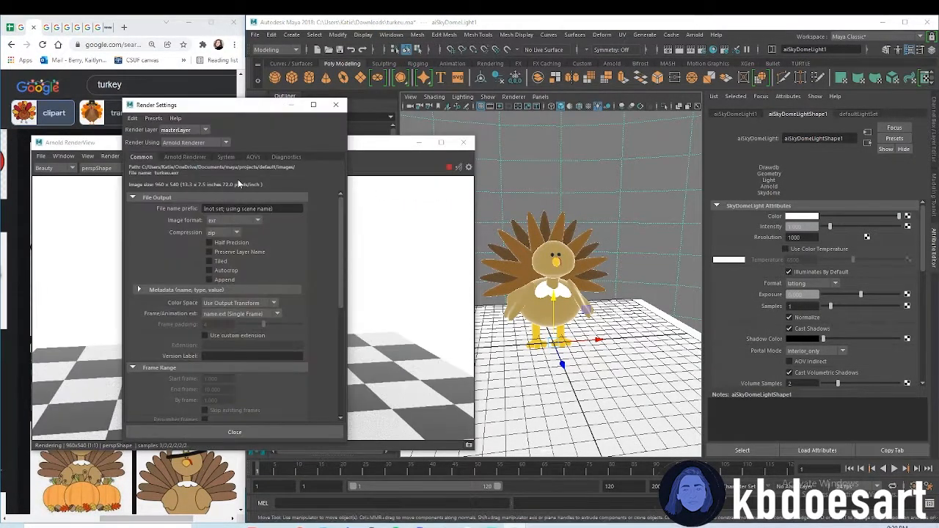
left_click(234, 220)
left_click(231, 268)
Set the render image size to 1920 by 1080 pixels and the resolution to 300 pixels/inch
scroll(229, 320, "down", 8)
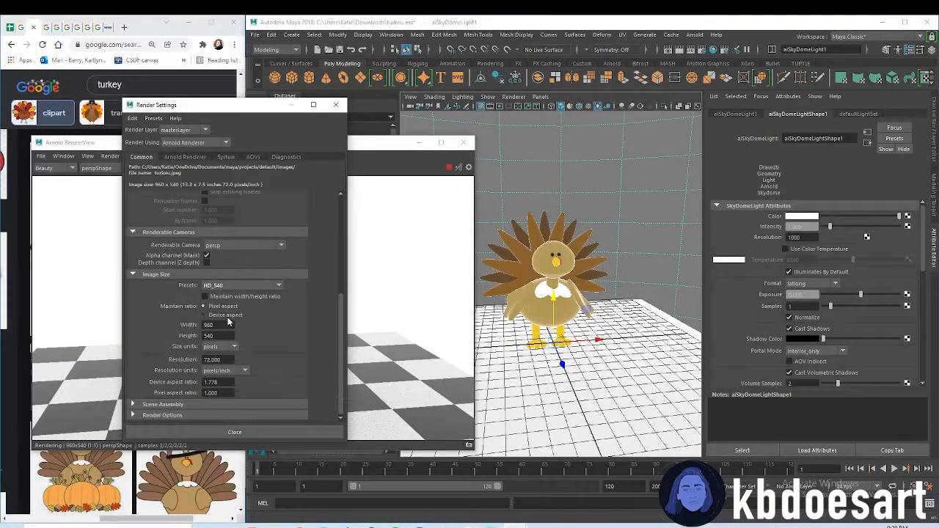
type("1920")
key("Tab")
type("1080")
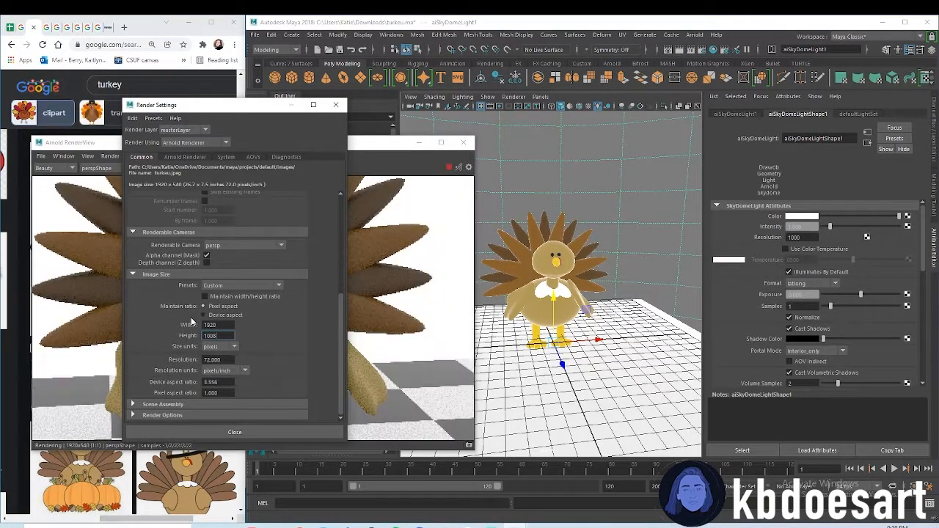
key("Tab")
type("300")
key("Return")
Close the render settings and reframe the turkey for the final Arnold render
left_click(235, 431)
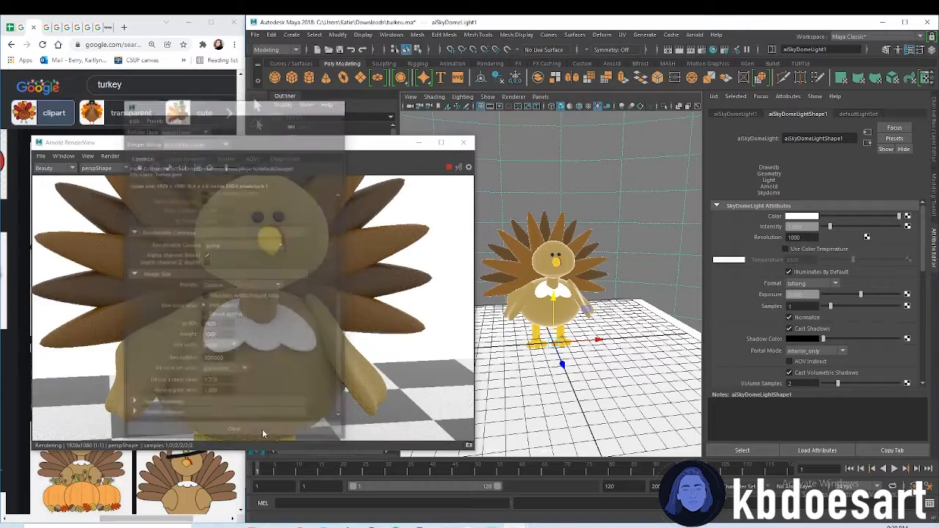
right_click_drag(365, 272, 298, 227, "alt")
left_click_drag(527, 284, 570, 323, "alt")
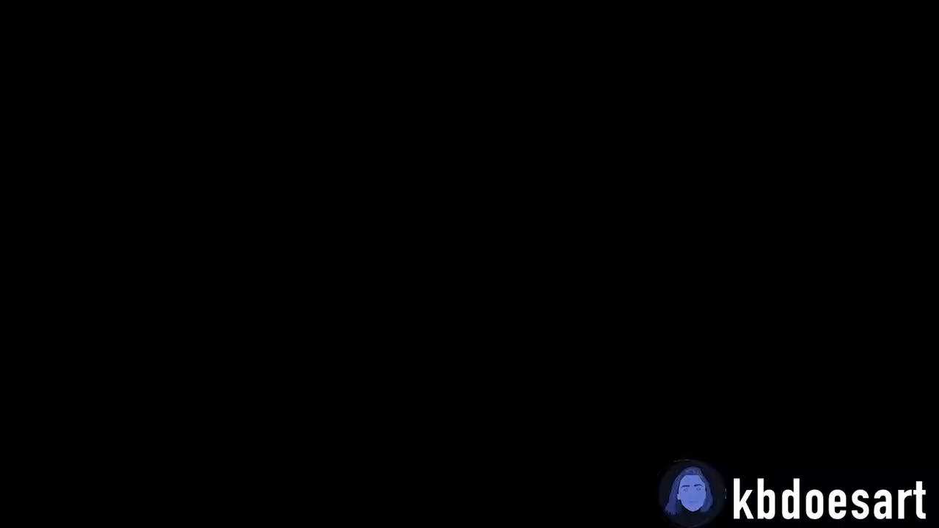